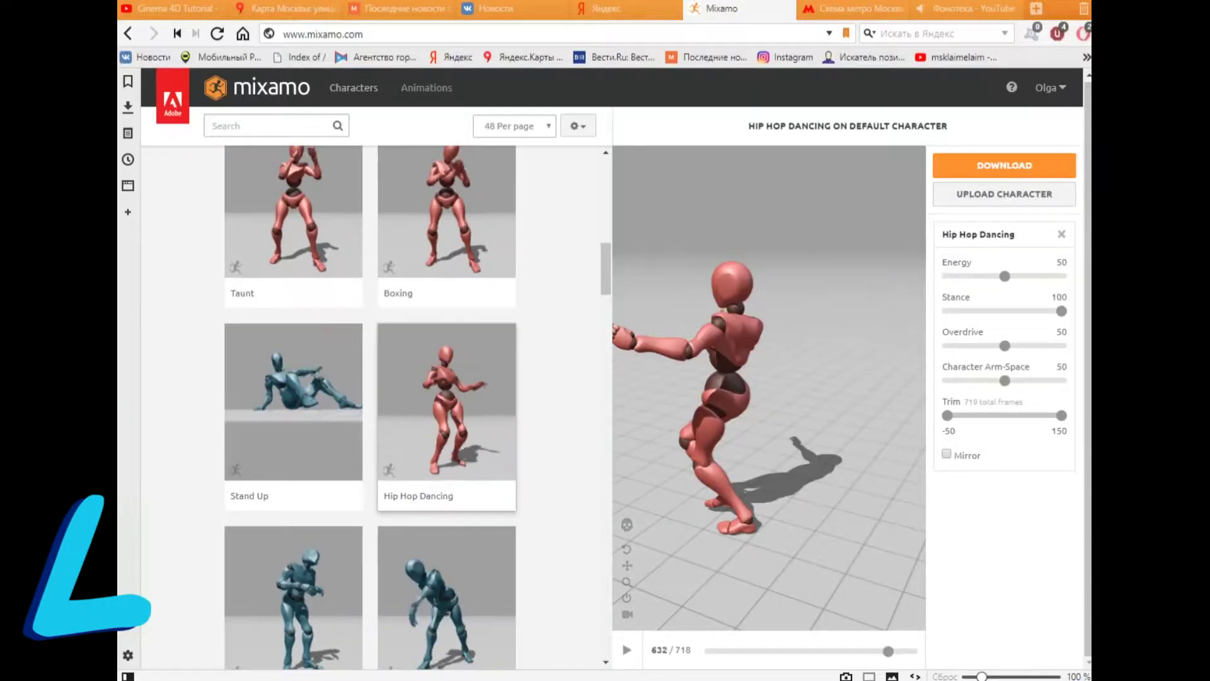
# Step: Search Mixamo animations for 'dance', filter to the Dance genre, and preview Hip Hop Dancing
pyautogui.click(265, 126)
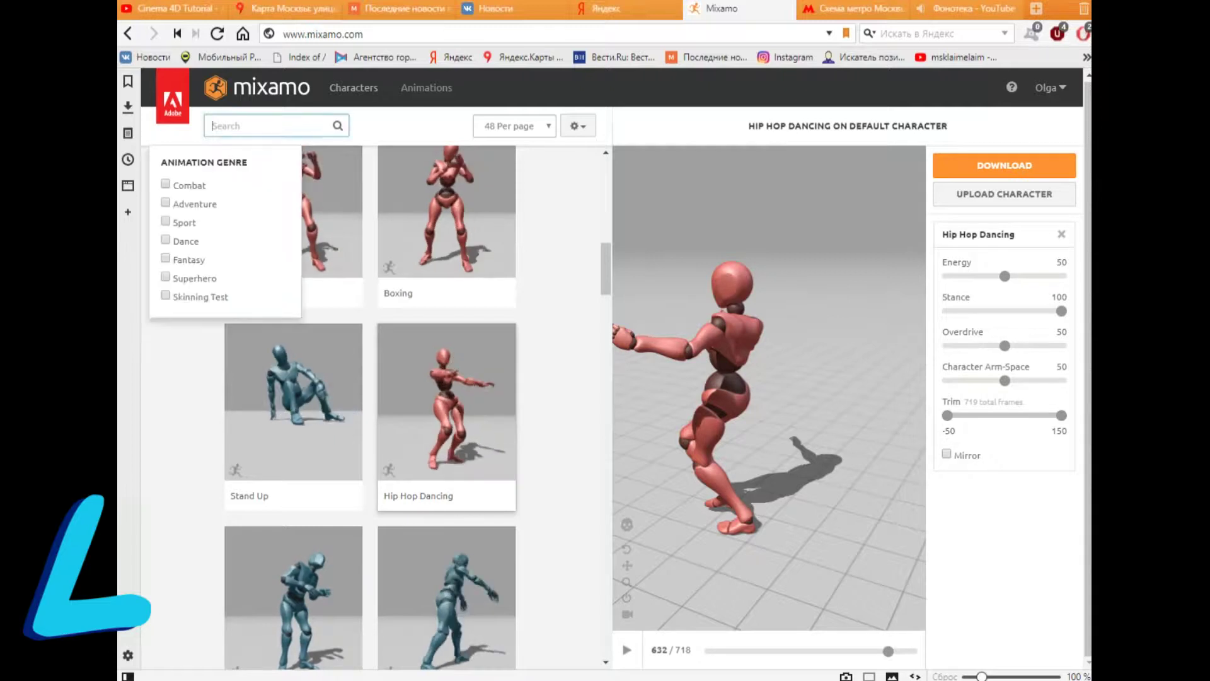
pyautogui.write('d')
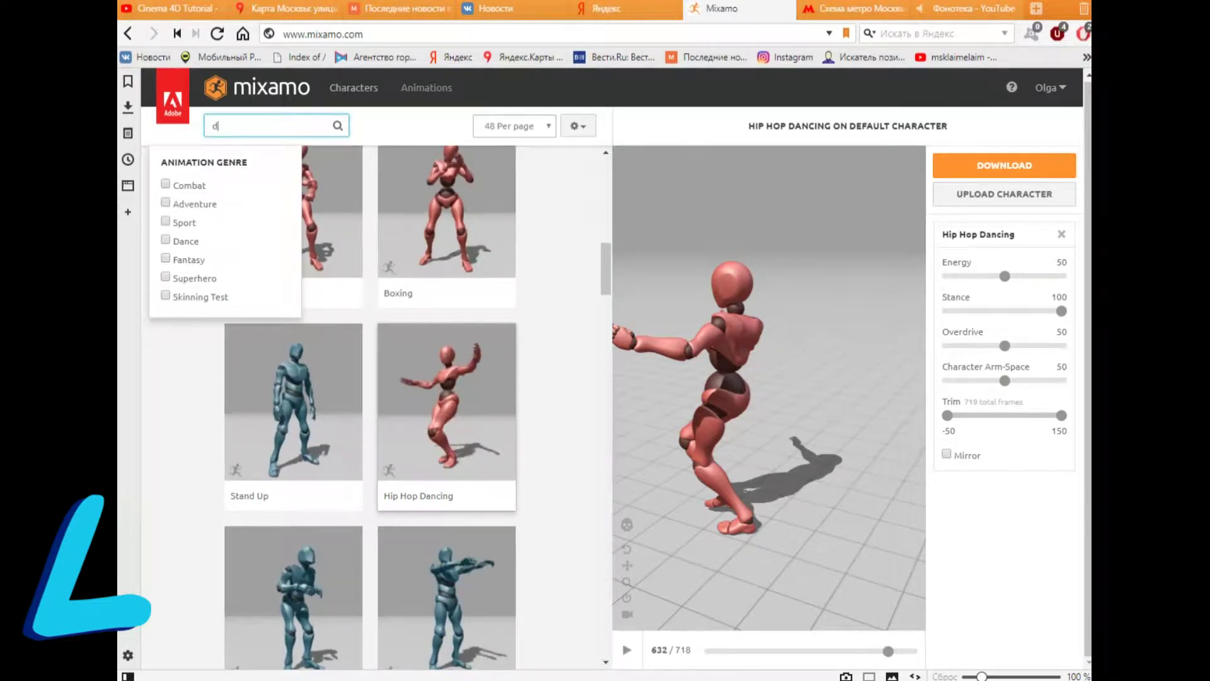
pyautogui.write('ance')
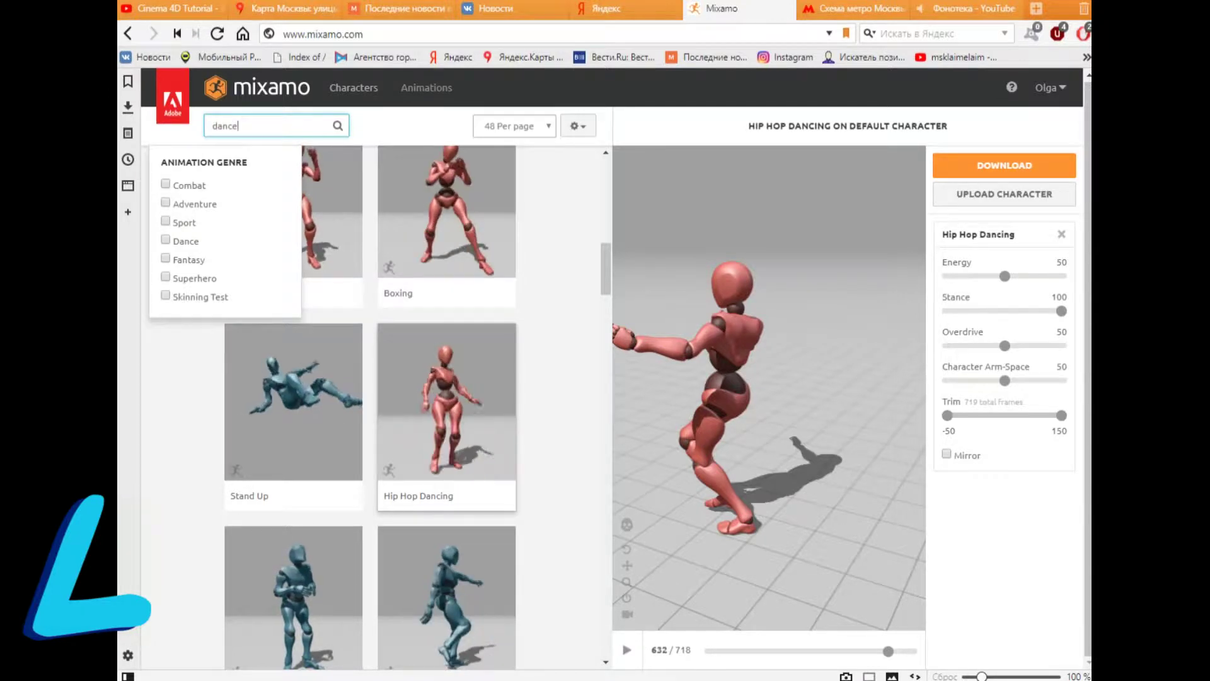
pyautogui.click(165, 240)
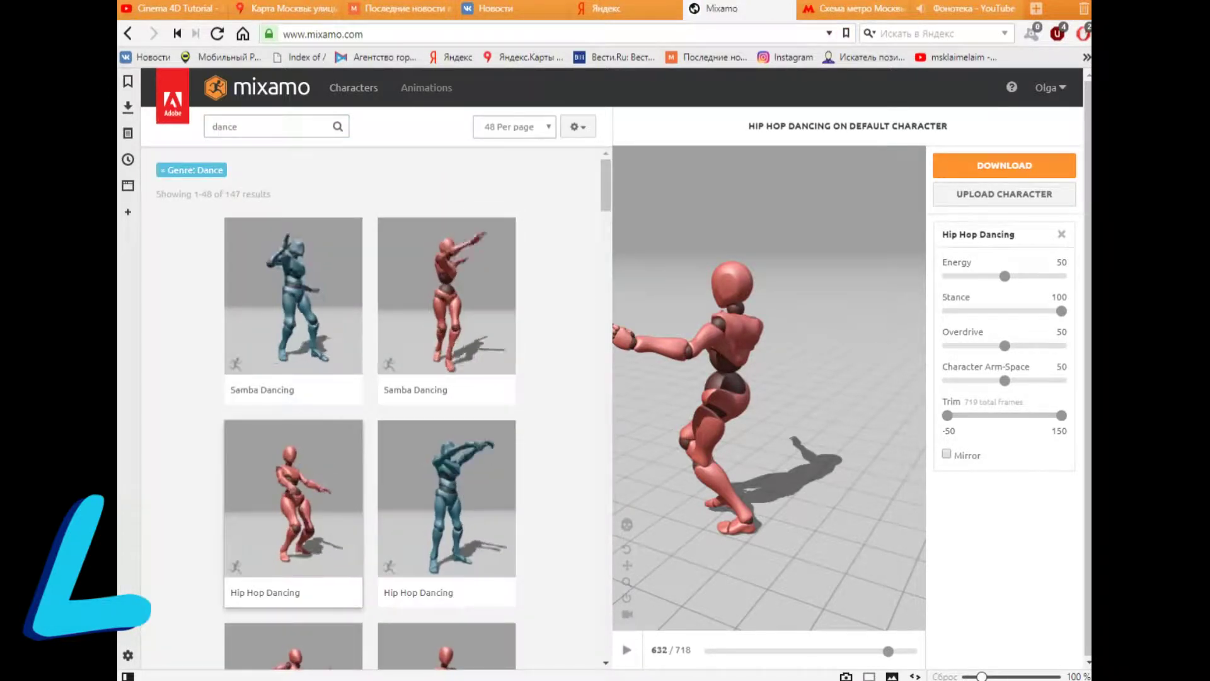
pyautogui.scroll(-1, 371, 404)
pyautogui.scroll(-4, 372, 403)
pyautogui.scroll(-2, 372, 404)
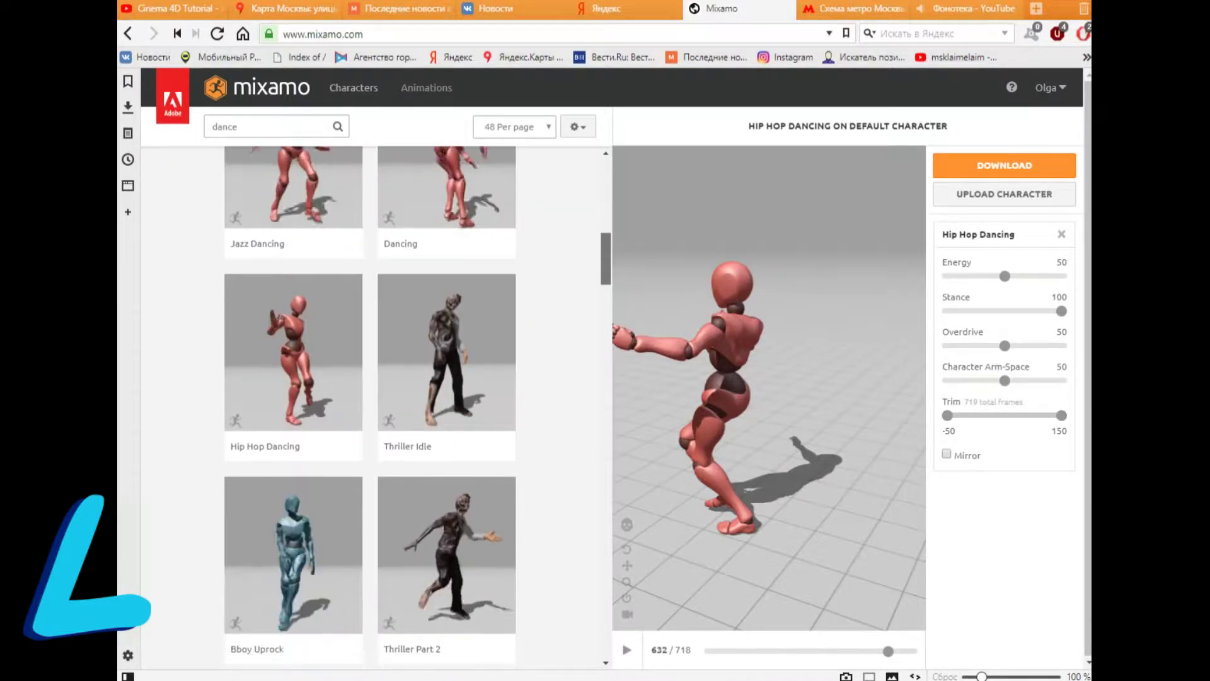
pyautogui.scroll(-2, 371, 403)
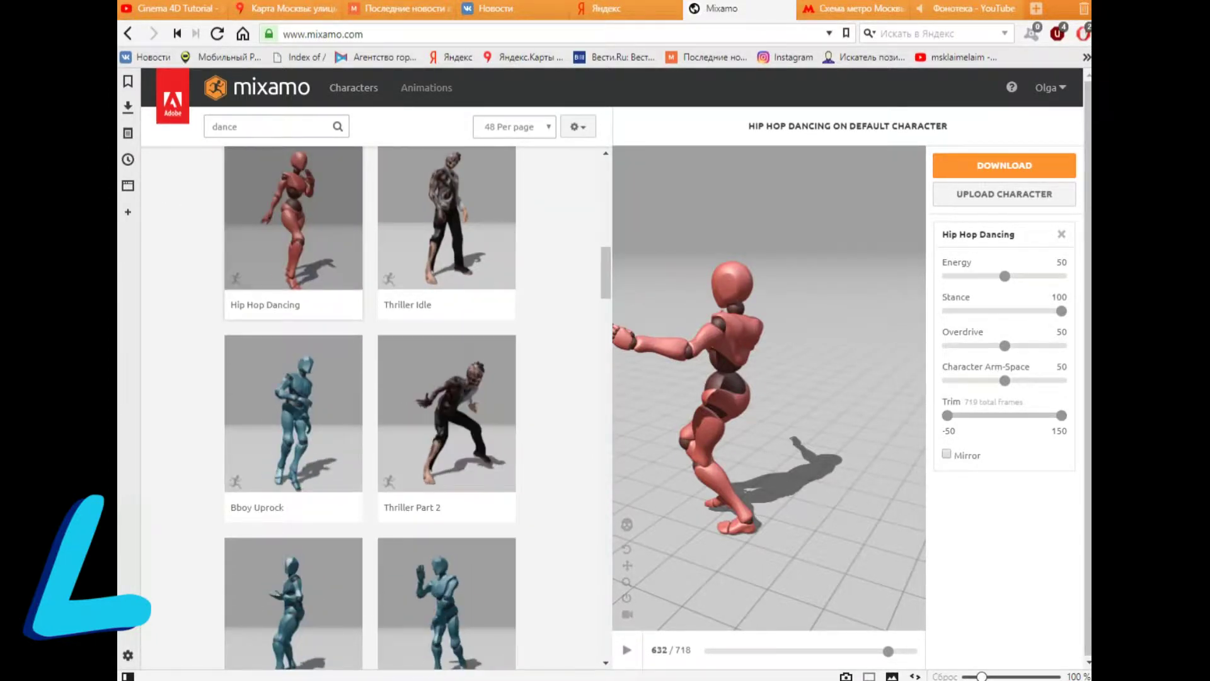
pyautogui.click(293, 220)
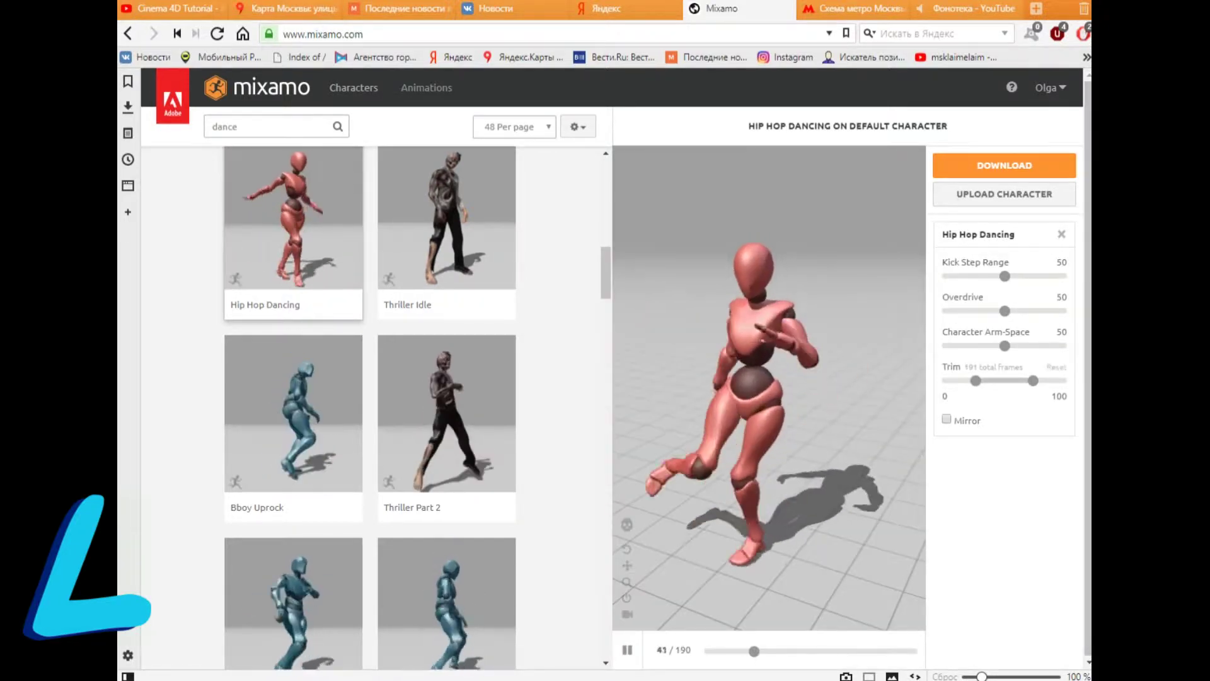
# Step: Trim Hip Hop Dancing to run from -50 to 150 and bring up its download settings
pyautogui.moveTo(976, 381); pyautogui.dragTo(947, 381)
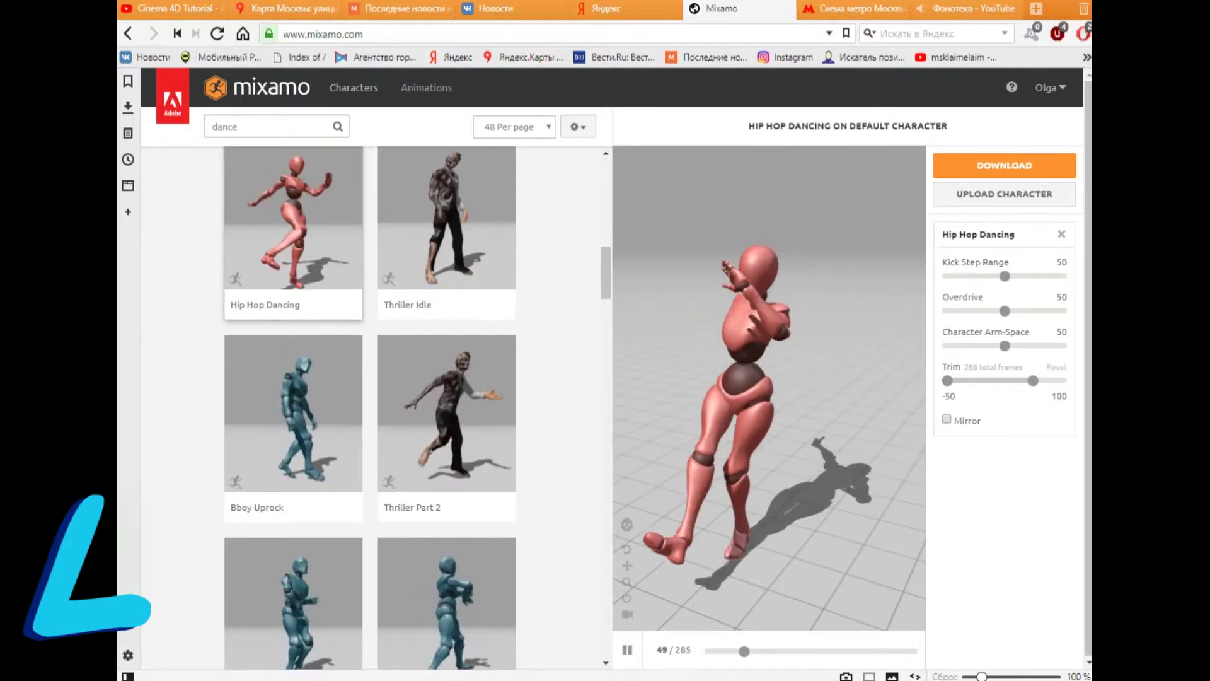
pyautogui.moveTo(1033, 381); pyautogui.dragTo(1061, 381)
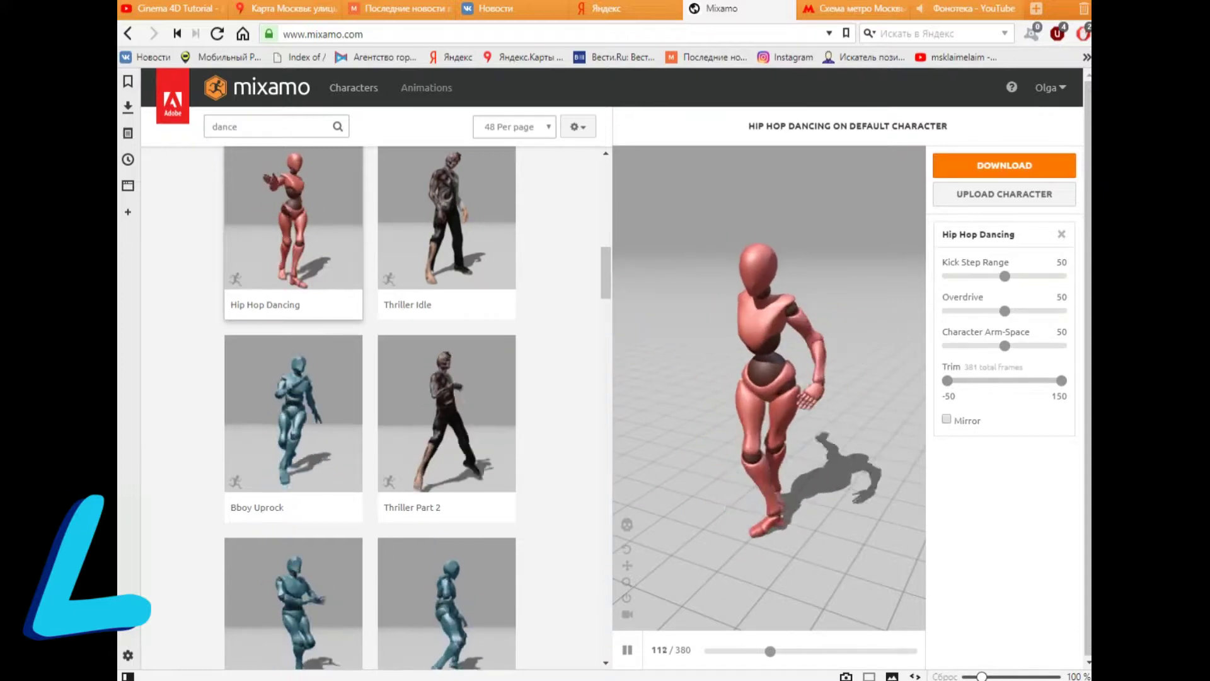
pyautogui.click(1016, 165)
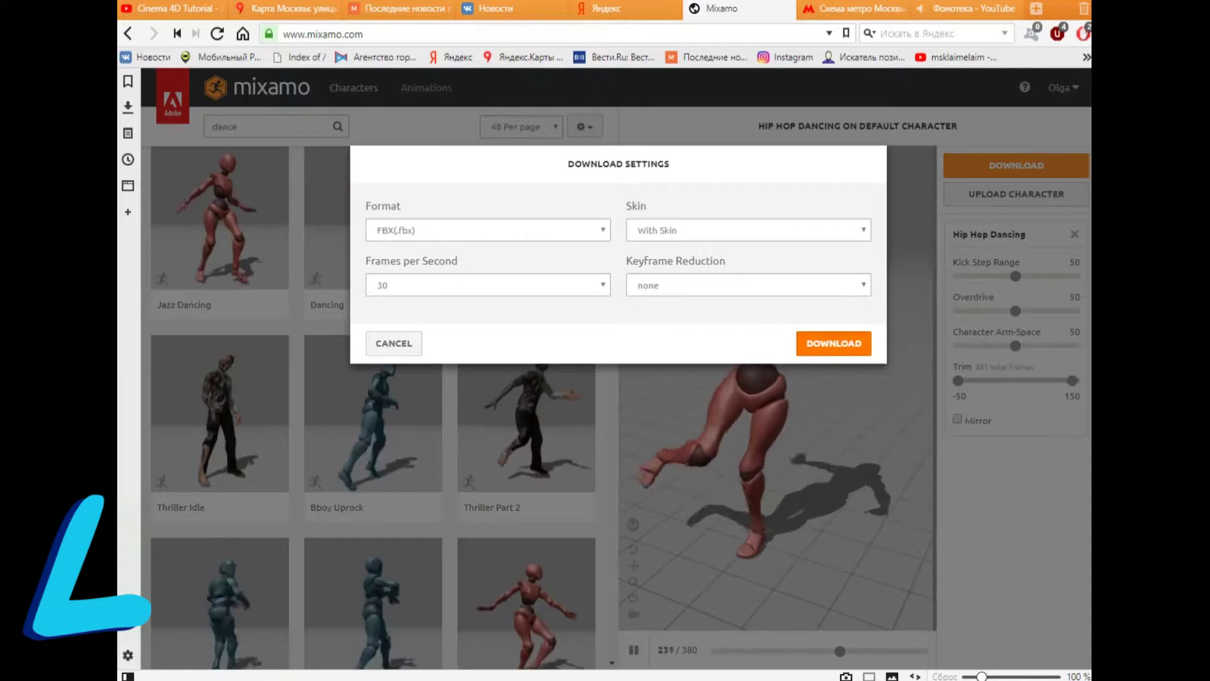
# Step: Download the animation as FBX with skin at 30 fps, saved as Hip Hop Dancing (1).fbx
pyautogui.click(833, 343)
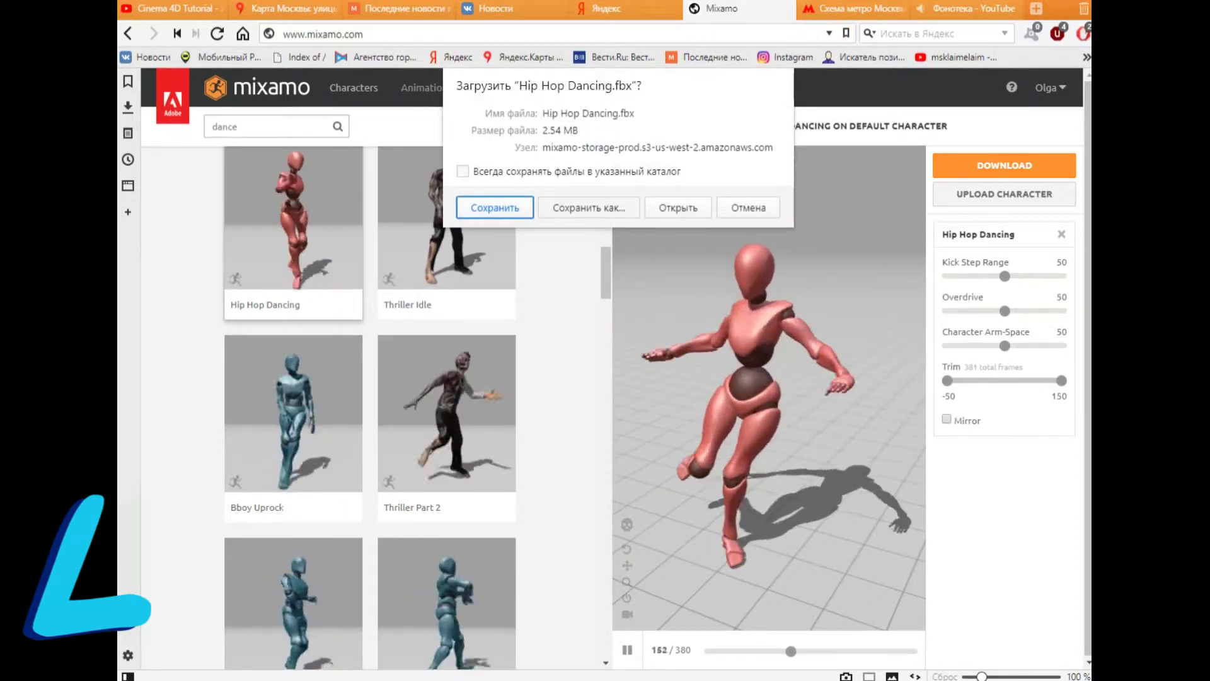
pyautogui.click(588, 207)
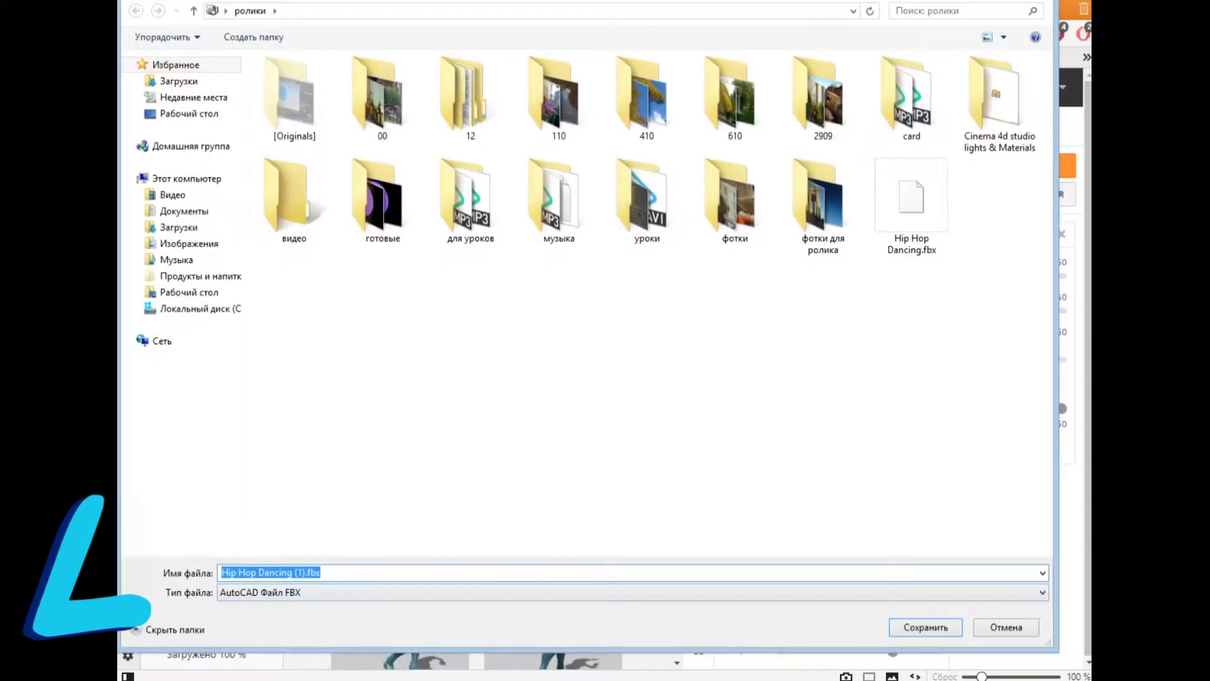
pyautogui.press('Return')
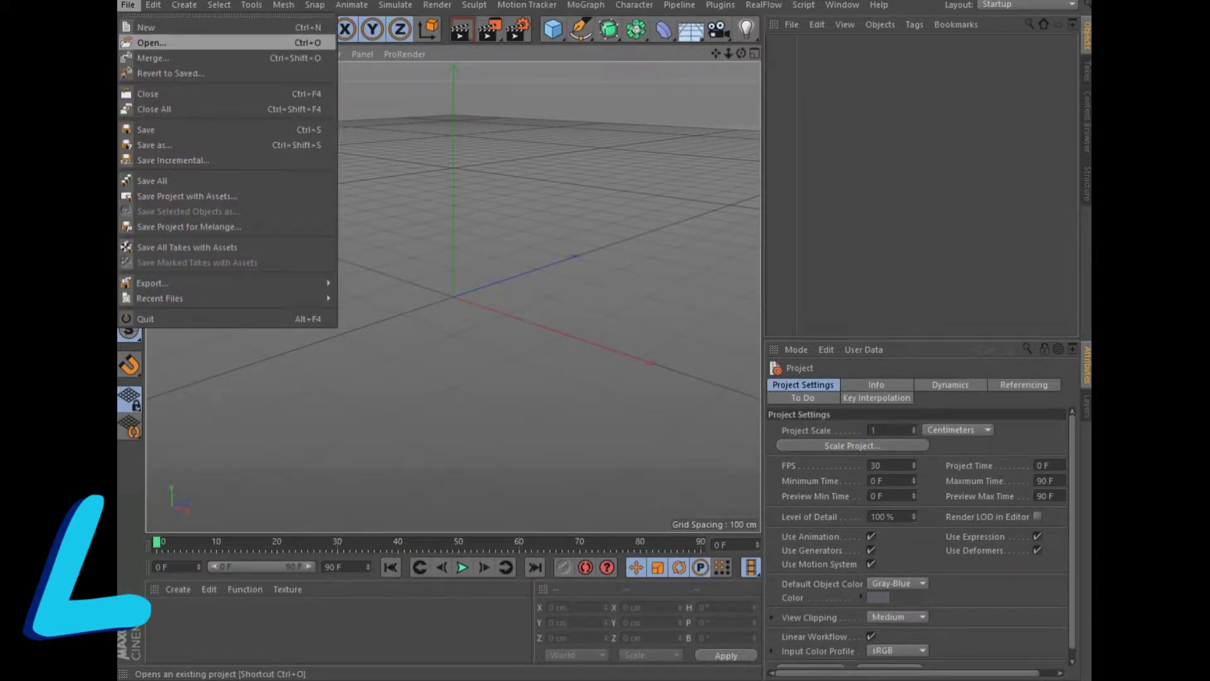
# Step: Merge Hip Hop Dancing (1).fbx into the scene, accepting the FBX import settings and takes prompt
pyautogui.click(164, 57)
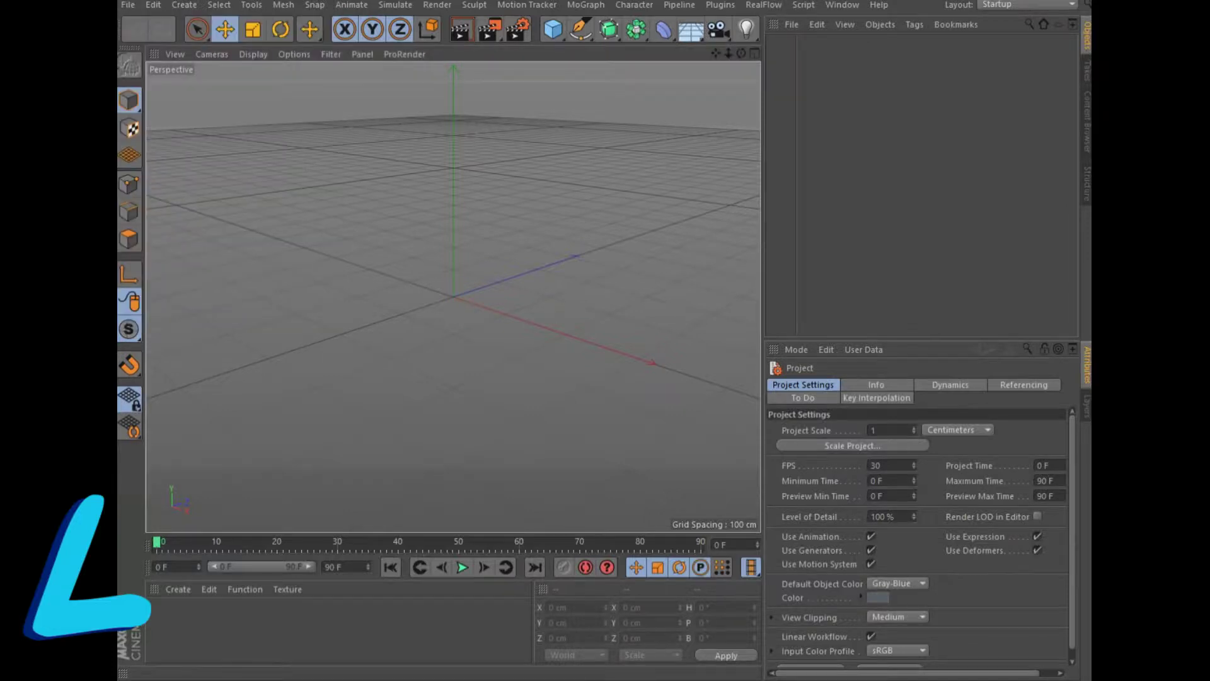
pyautogui.scroll(-2, 435, 94)
pyautogui.scroll(-2, 435, 95)
pyautogui.scroll(-2, 434, 95)
pyautogui.scroll(-2, 435, 94)
pyautogui.scroll(-2, 434, 94)
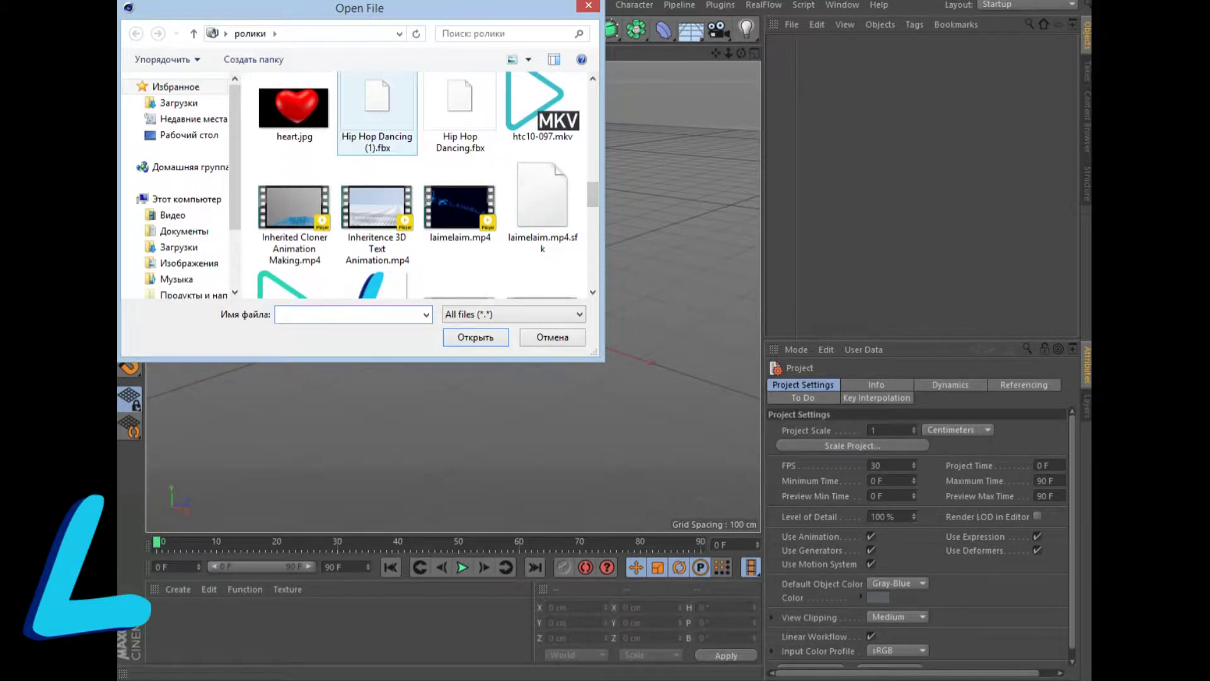
pyautogui.click(377, 114)
pyautogui.press('Return')
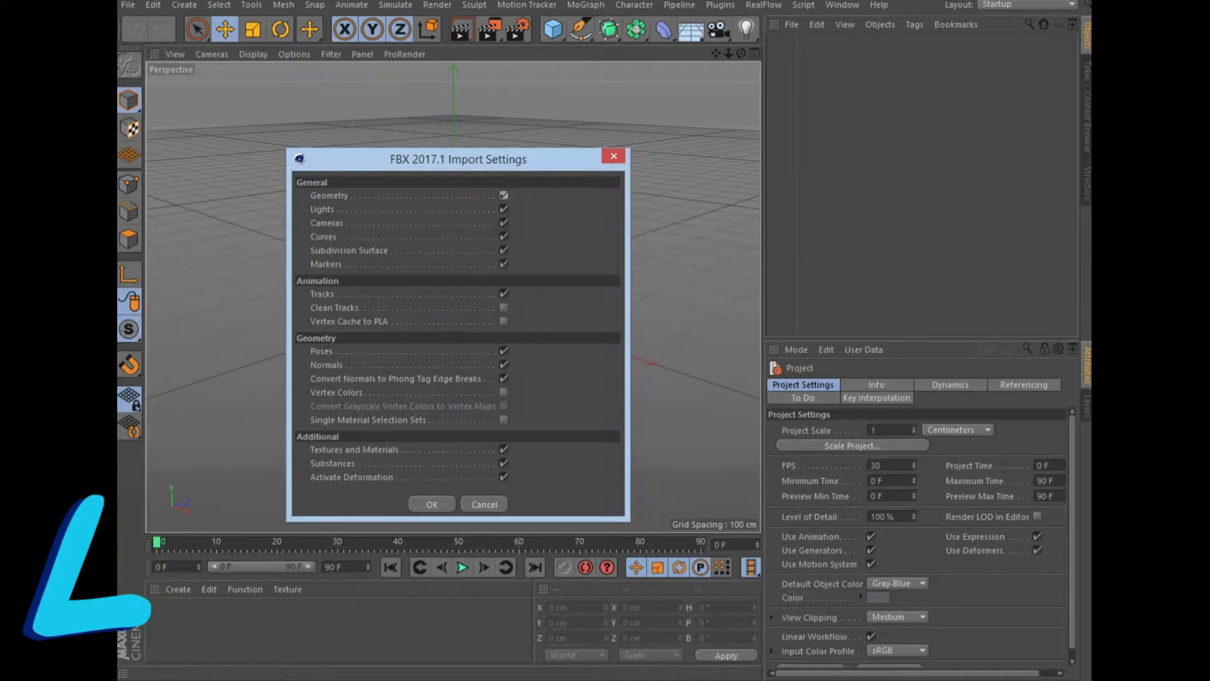
pyautogui.press('Return')
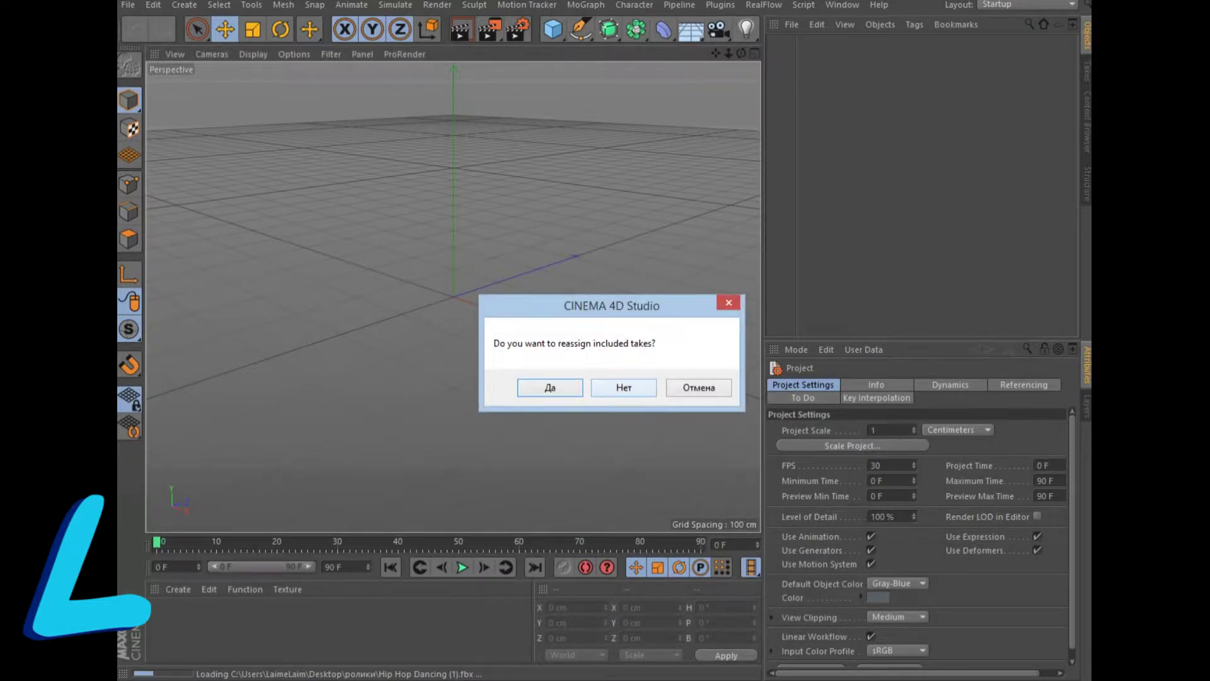
pyautogui.press('Return')
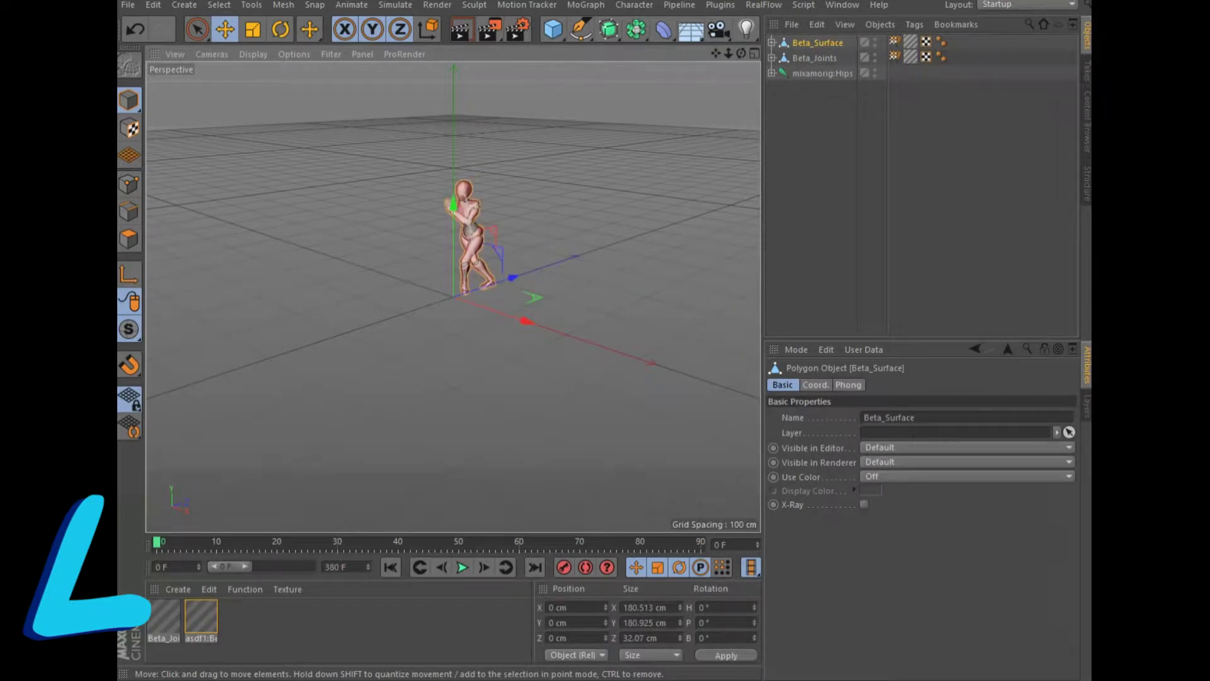
# Step: Extend the preview range to all 380 frames and play the dance, pausing at frame 80
pyautogui.moveTo(741, 53)
pyautogui.mouseDown()
pyautogui.moveTo(706, 60)
pyautogui.moveTo(742, 38)
pyautogui.mouseUp()
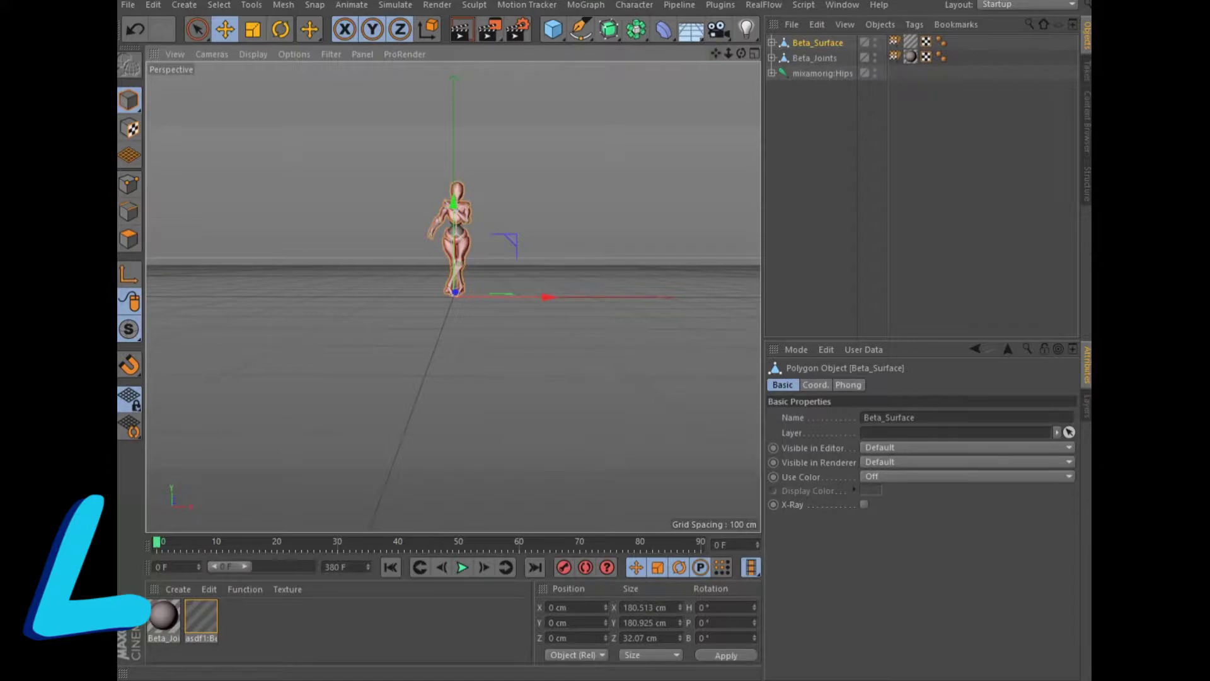
pyautogui.moveTo(728, 53); pyautogui.dragTo(750, 53)
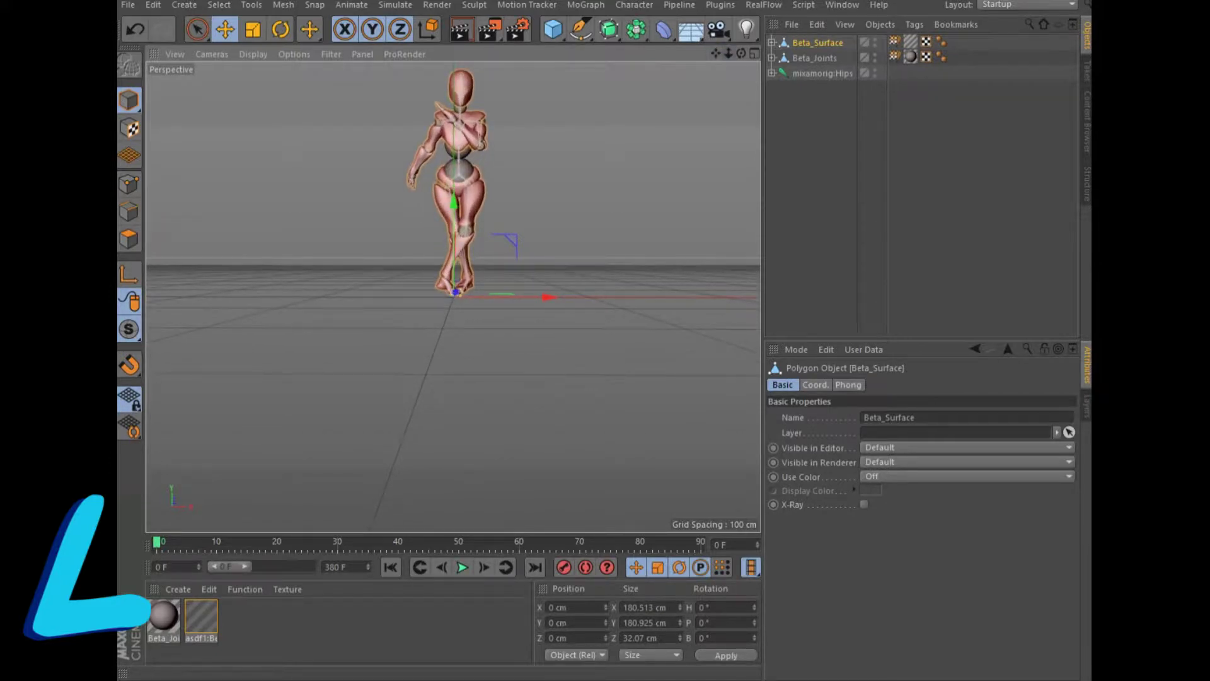
pyautogui.moveTo(716, 53); pyautogui.dragTo(706, 157)
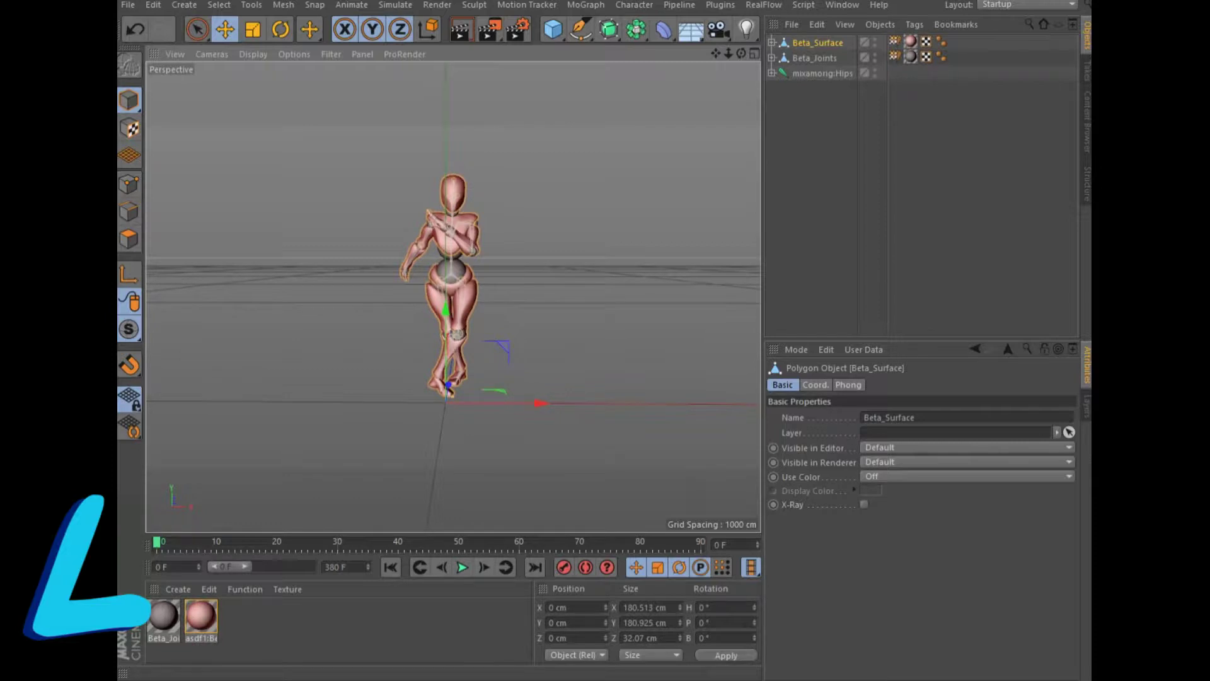
pyautogui.moveTo(244, 566); pyautogui.dragTo(308, 566)
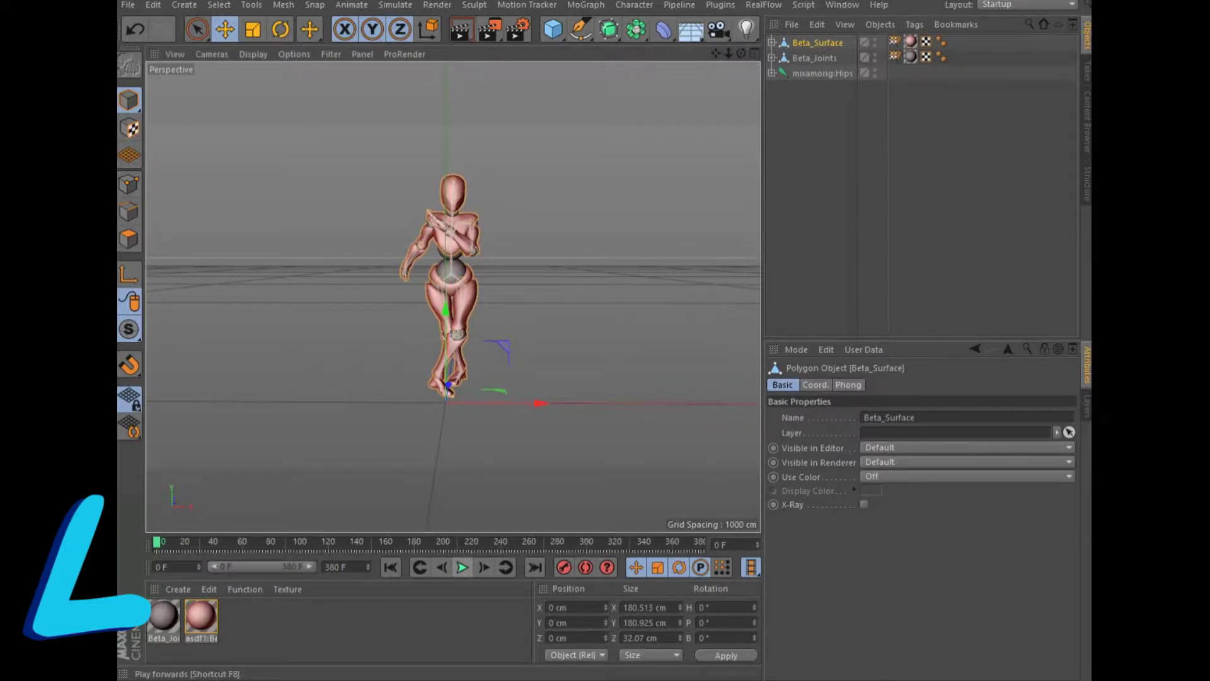
pyautogui.click(462, 567)
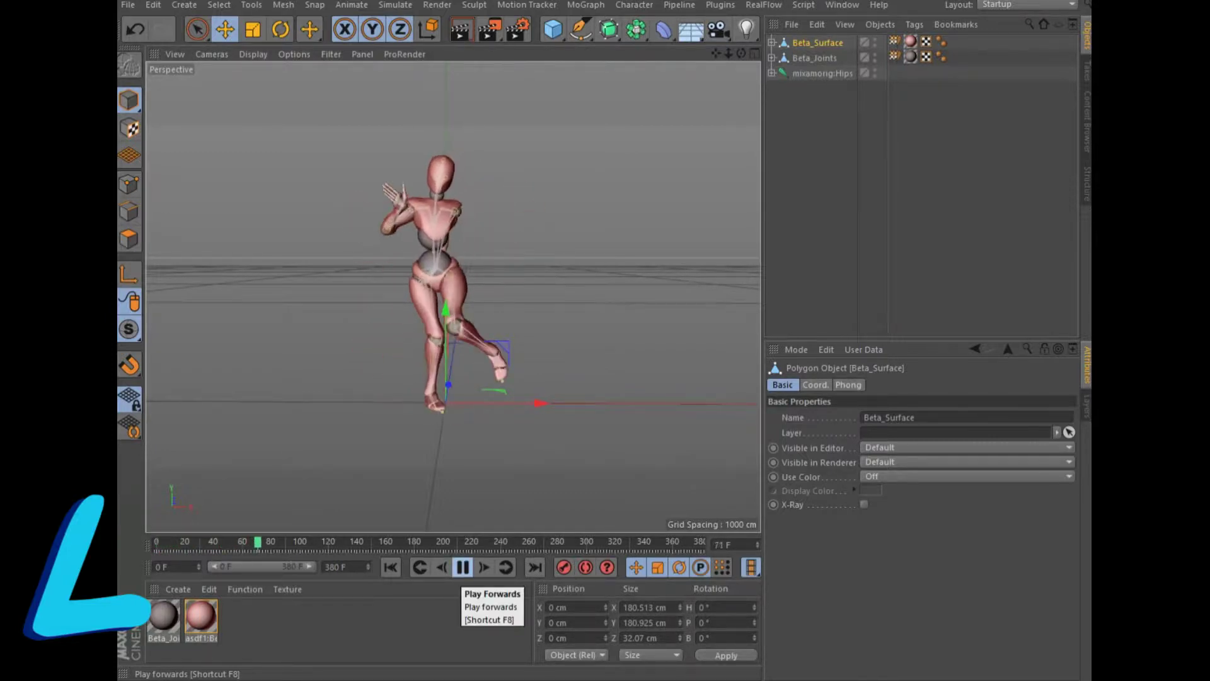
pyautogui.click(463, 567)
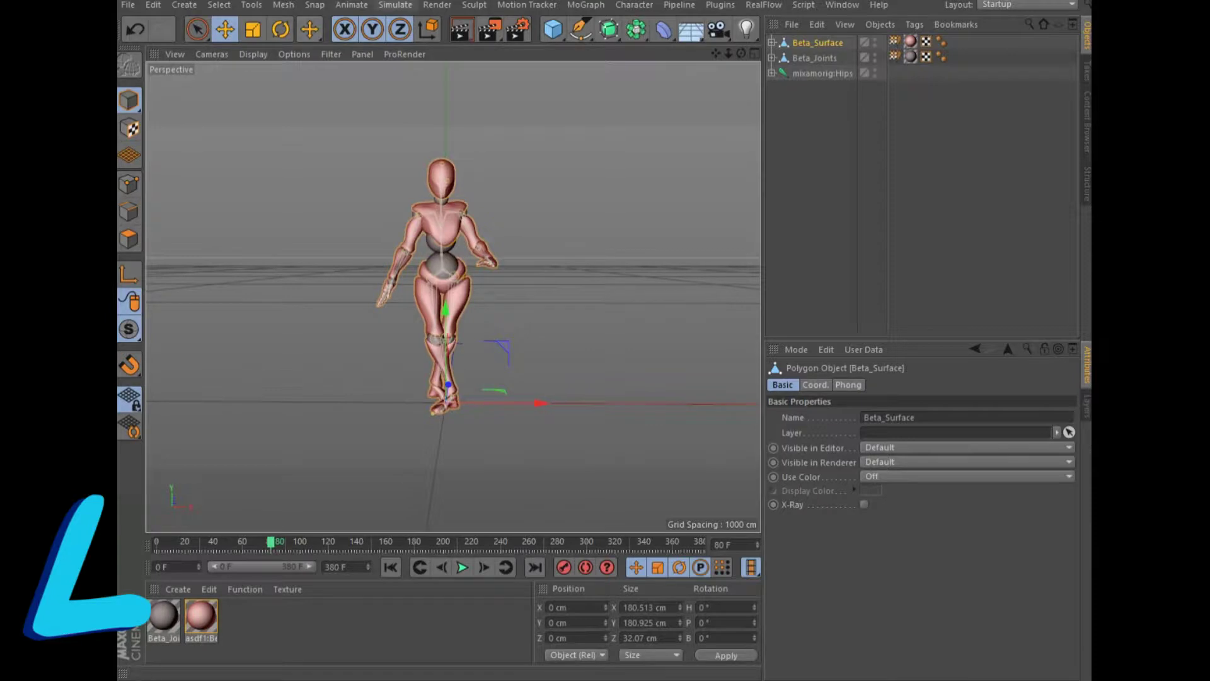
pyautogui.click(395, 5)
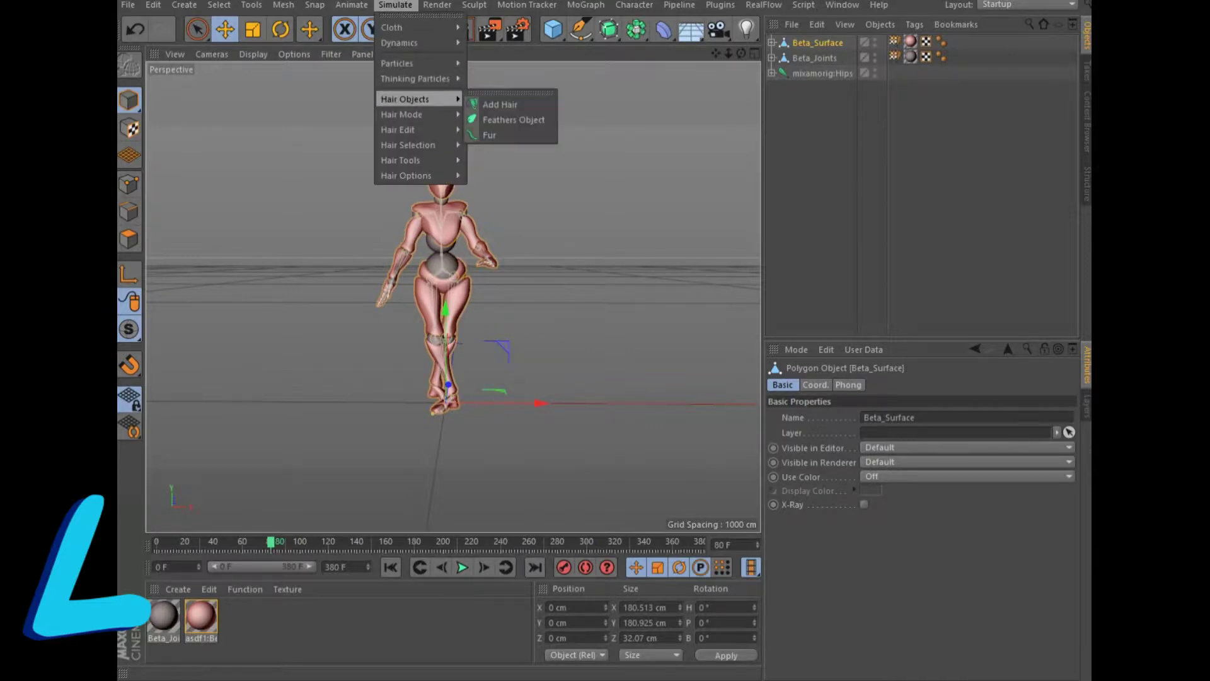
# Step: Add Hair to the dancing figure's Beta_Surface and open Hair Mat in the Material Editor
pyautogui.click(499, 104)
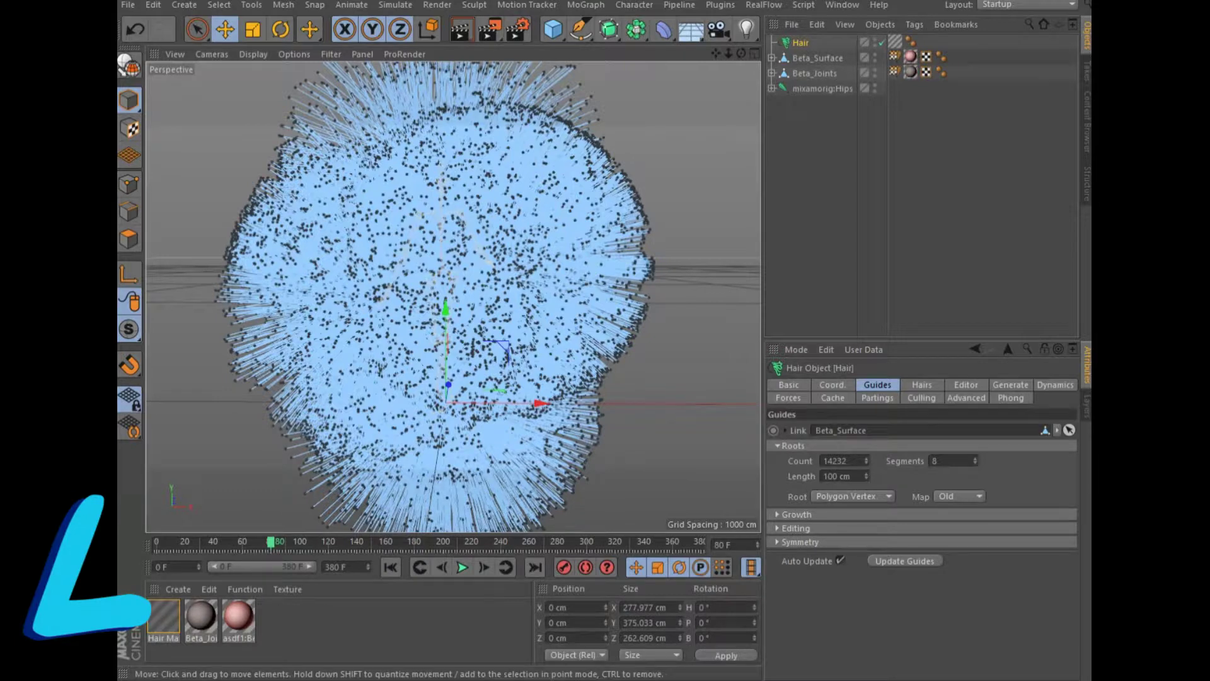
pyautogui.doubleClick(163, 614)
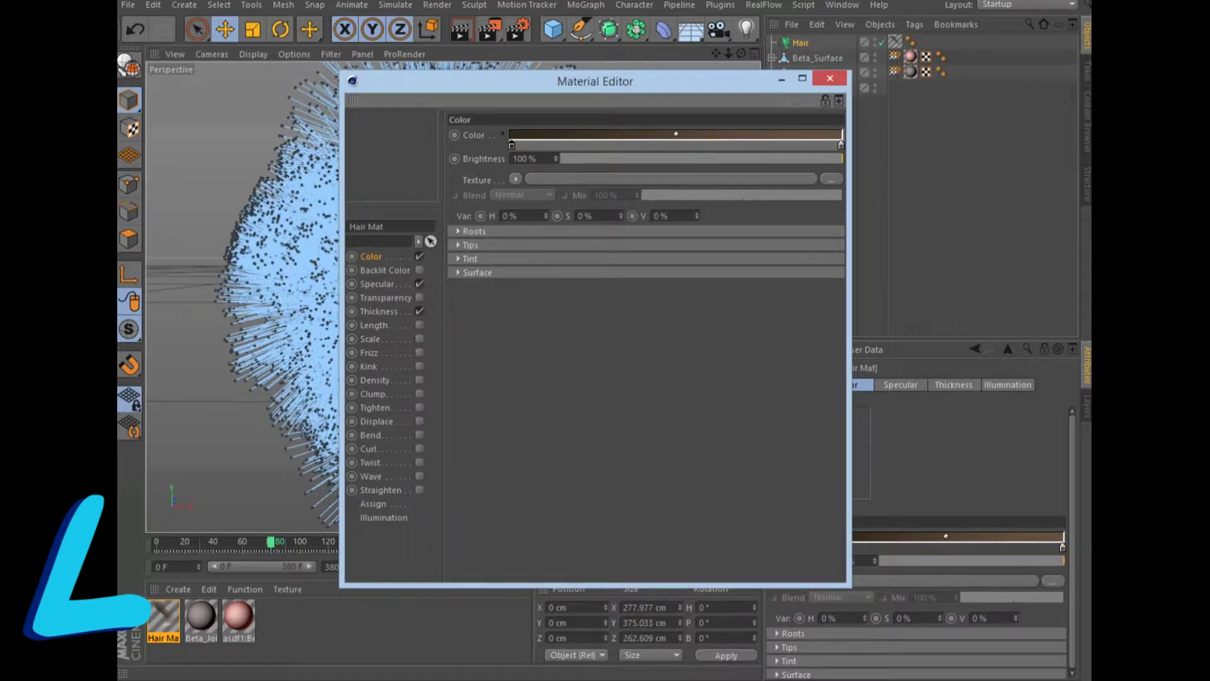
# Step: Brighten the hair gradient's left colour to a light green
pyautogui.doubleClick(676, 133)
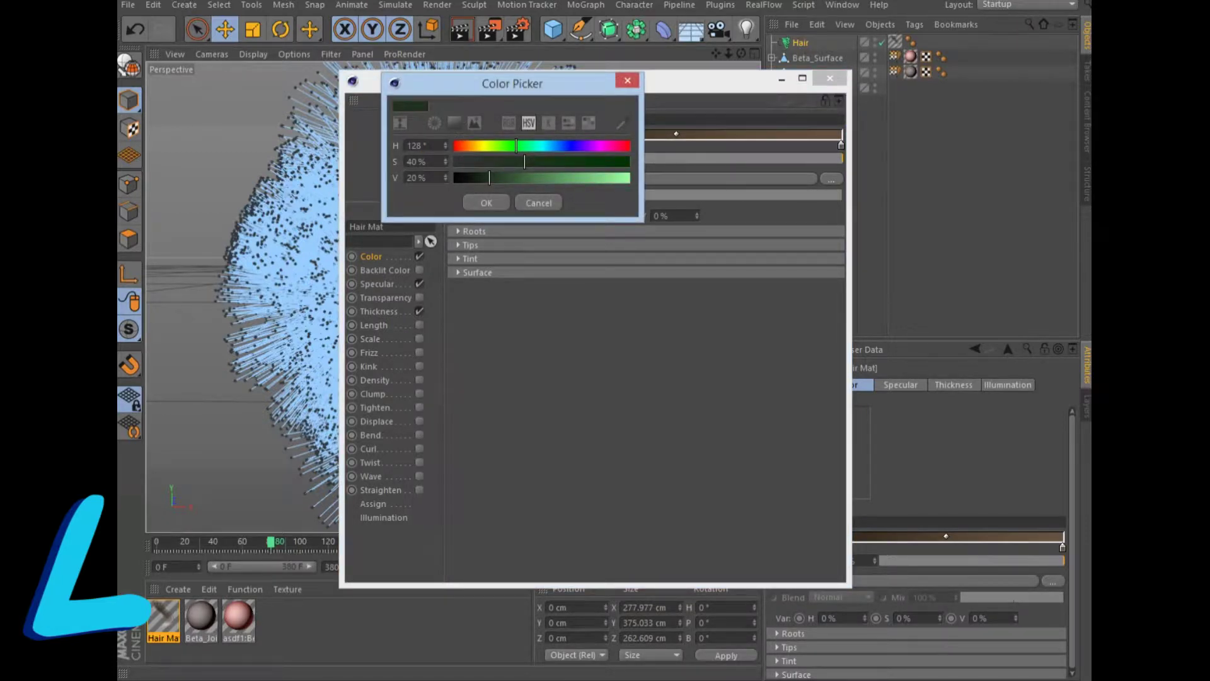
pyautogui.moveTo(489, 178); pyautogui.dragTo(595, 178)
pyautogui.click(486, 202)
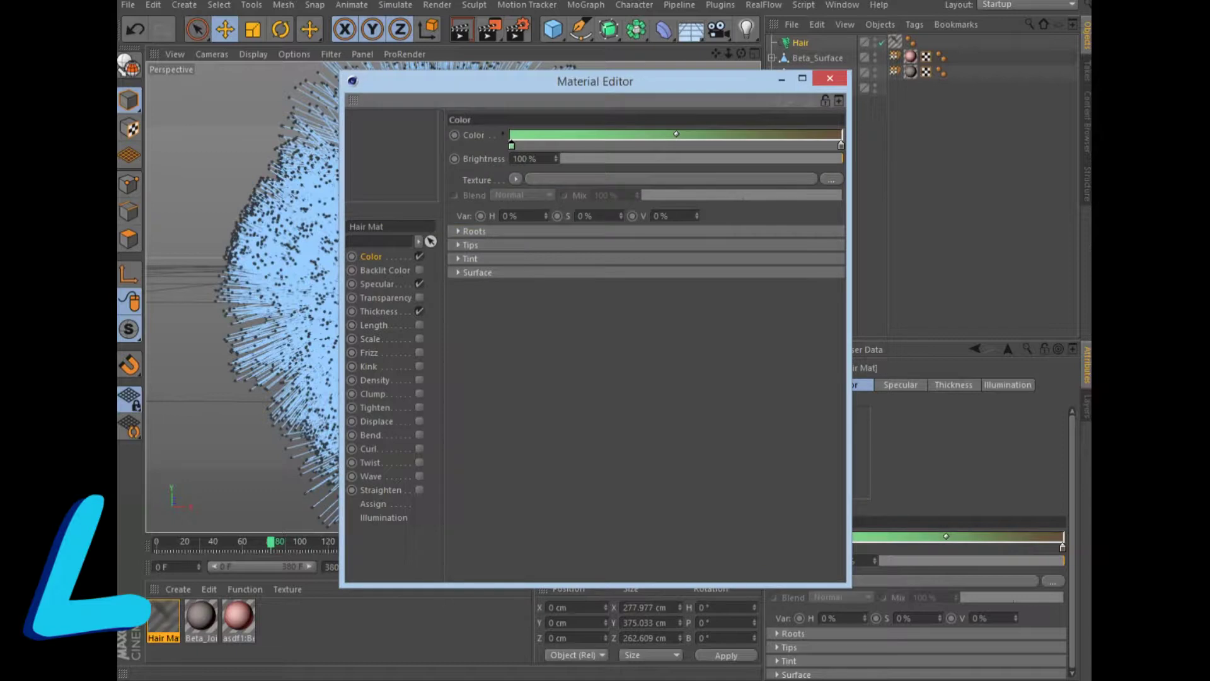
# Step: Set the gradient's right colour to bright yellow: hue 64°, saturation 91%, value 100%
pyautogui.doubleClick(841, 146)
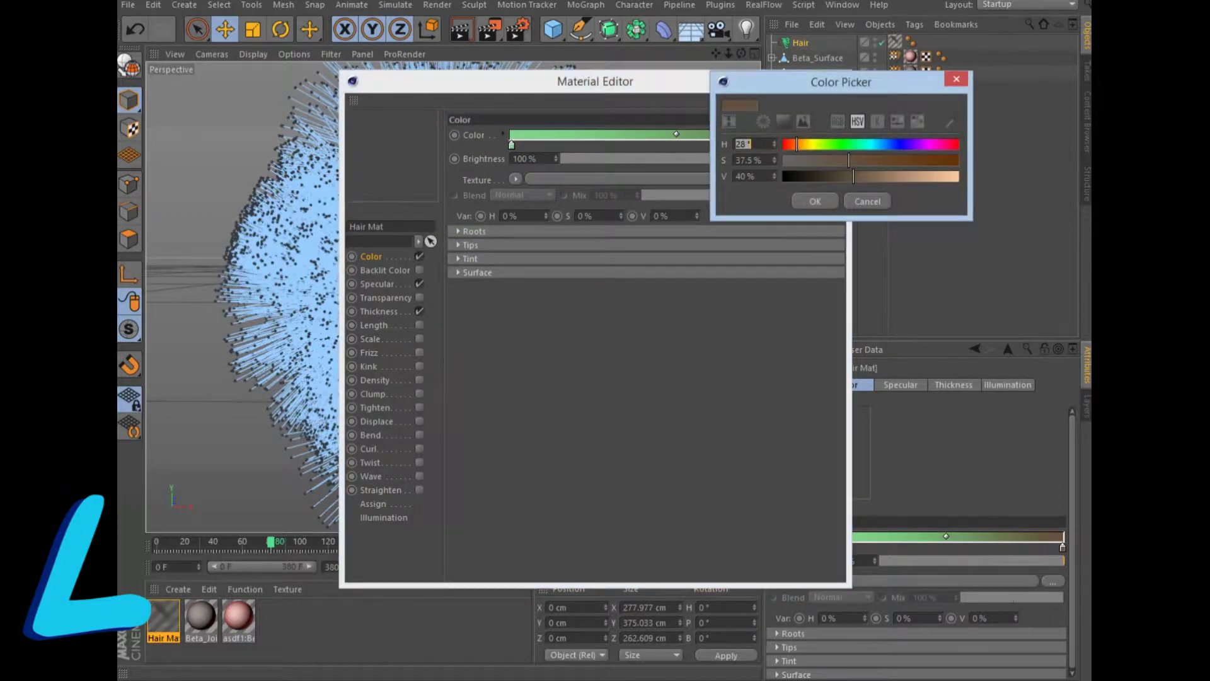
pyautogui.write('64')
pyautogui.press('Return')
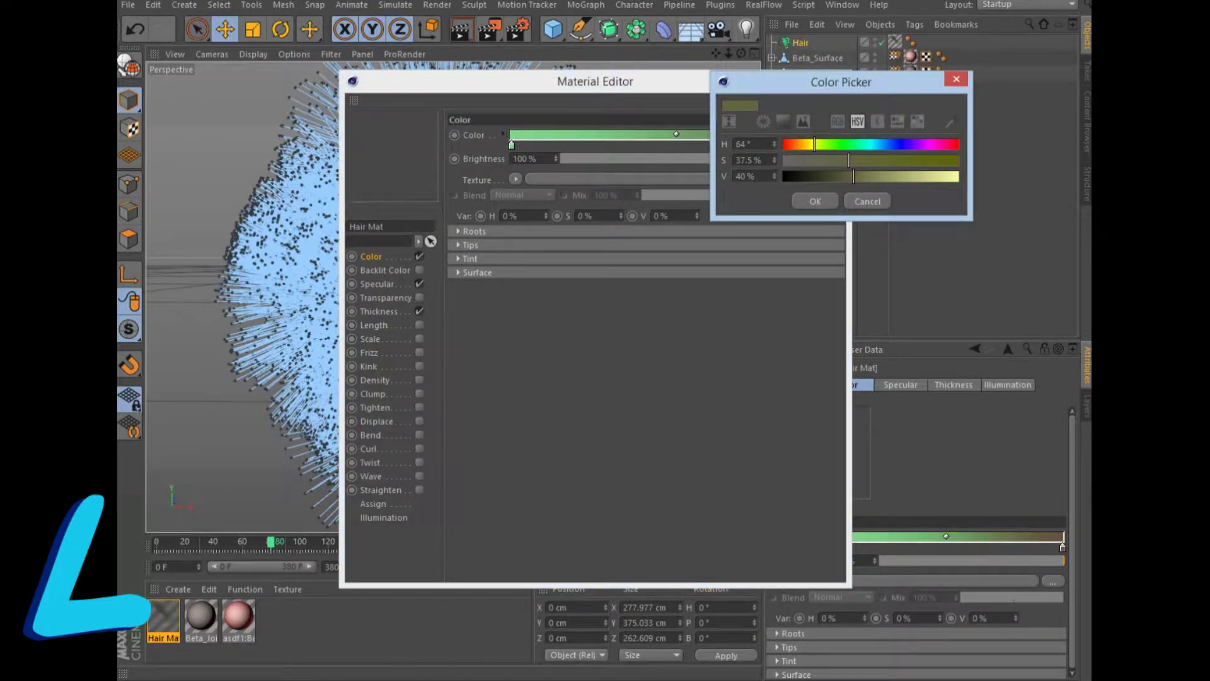
pyautogui.write('91')
pyautogui.press('Return')
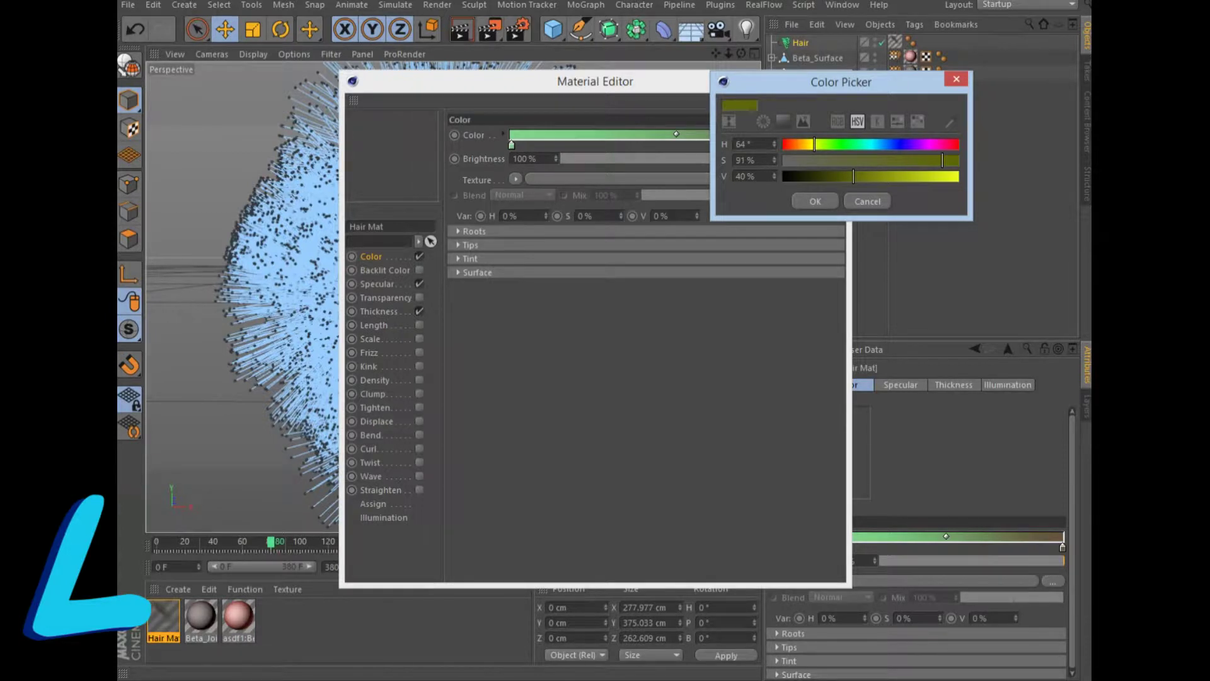
pyautogui.write('100')
pyautogui.press('Return')
pyautogui.press('Return')
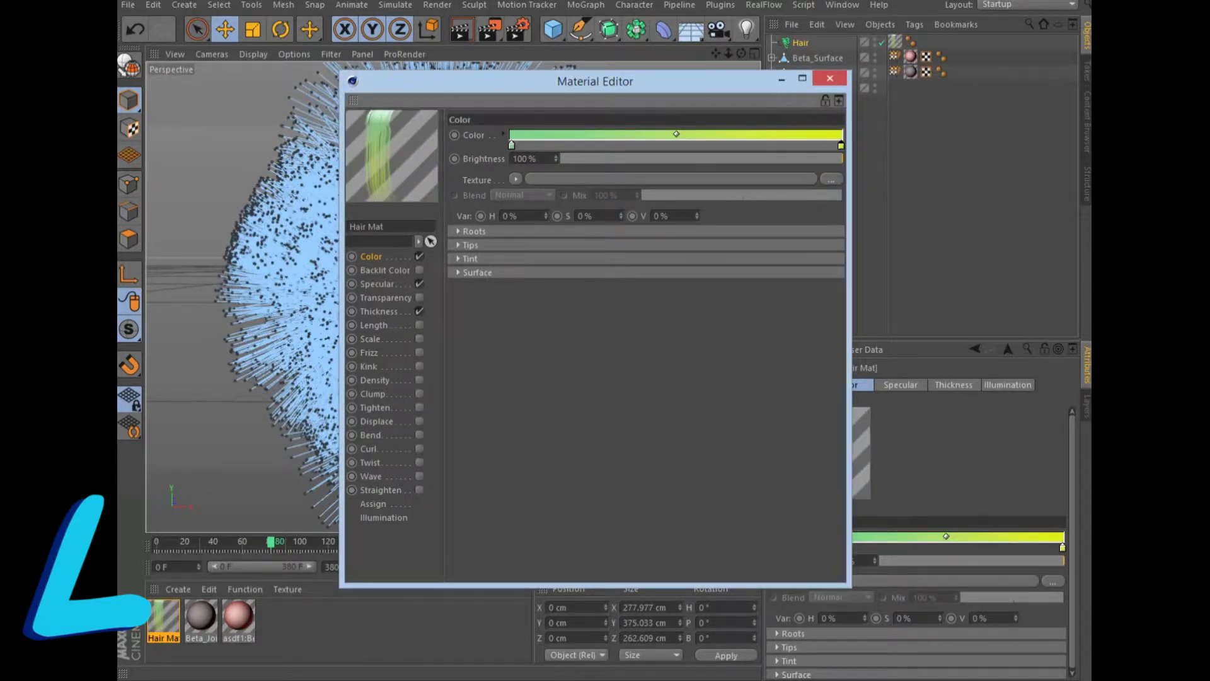
pyautogui.click(379, 311)
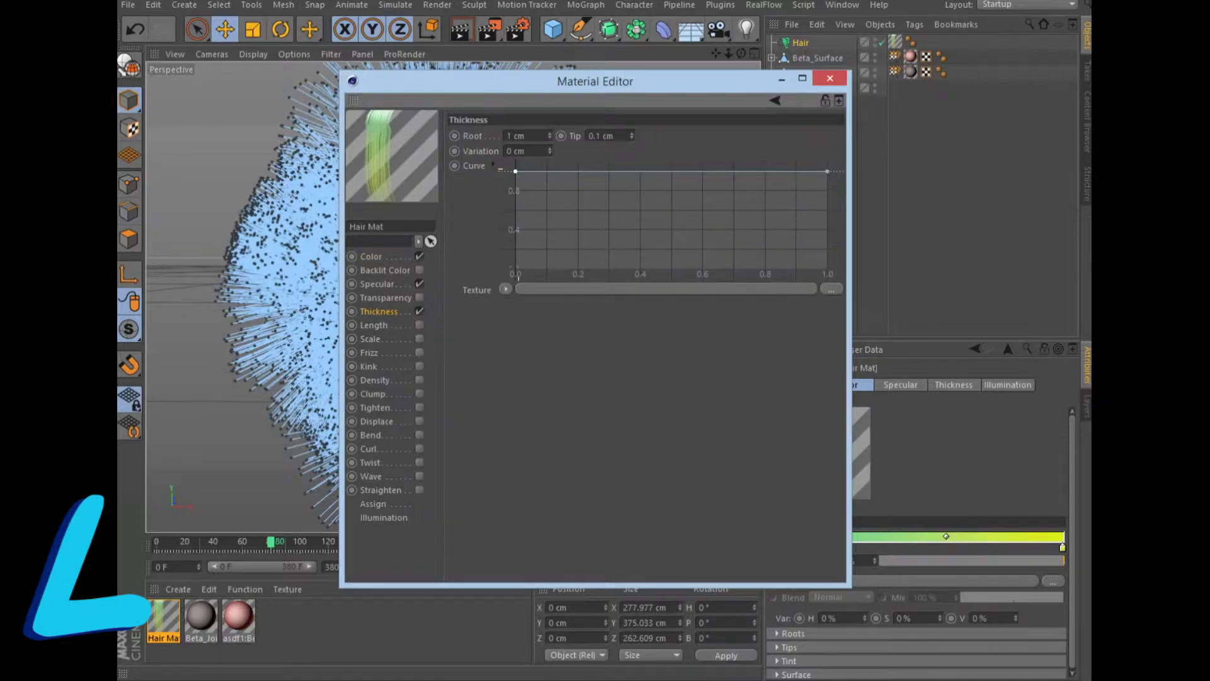
# Step: Set hair root thickness to 1.6 cm and raise the thickness curve's starting point
pyautogui.moveTo(515, 171); pyautogui.dragTo(520, 237)
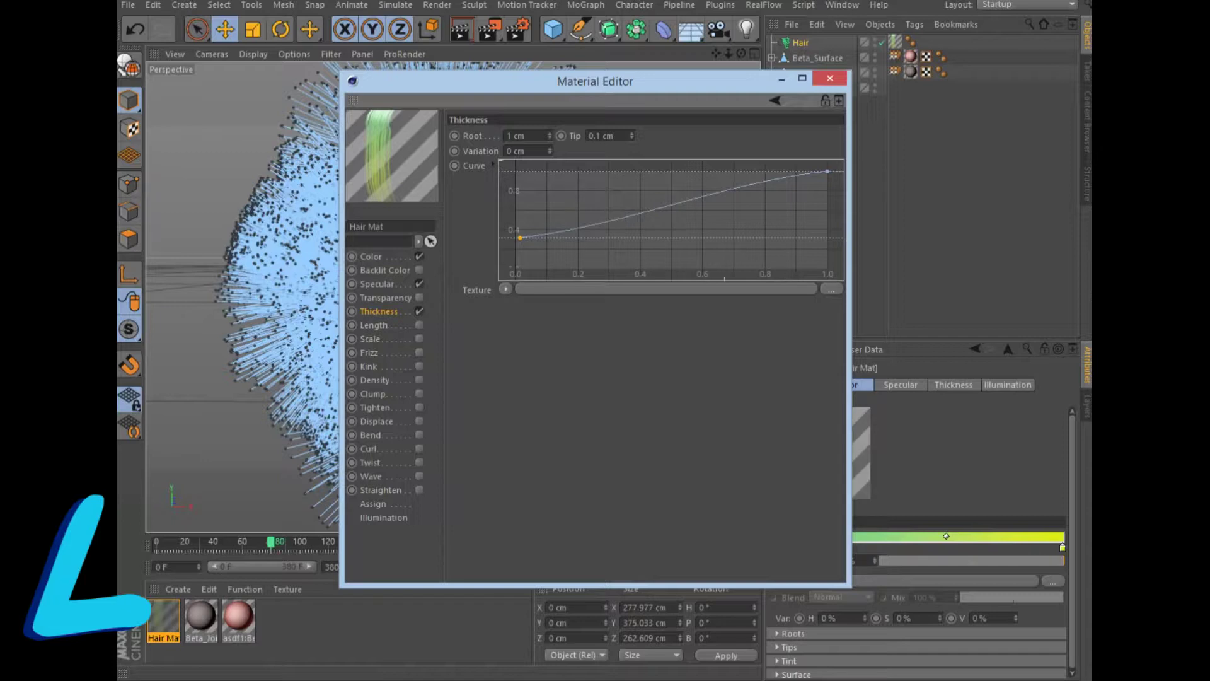
pyautogui.click(524, 136)
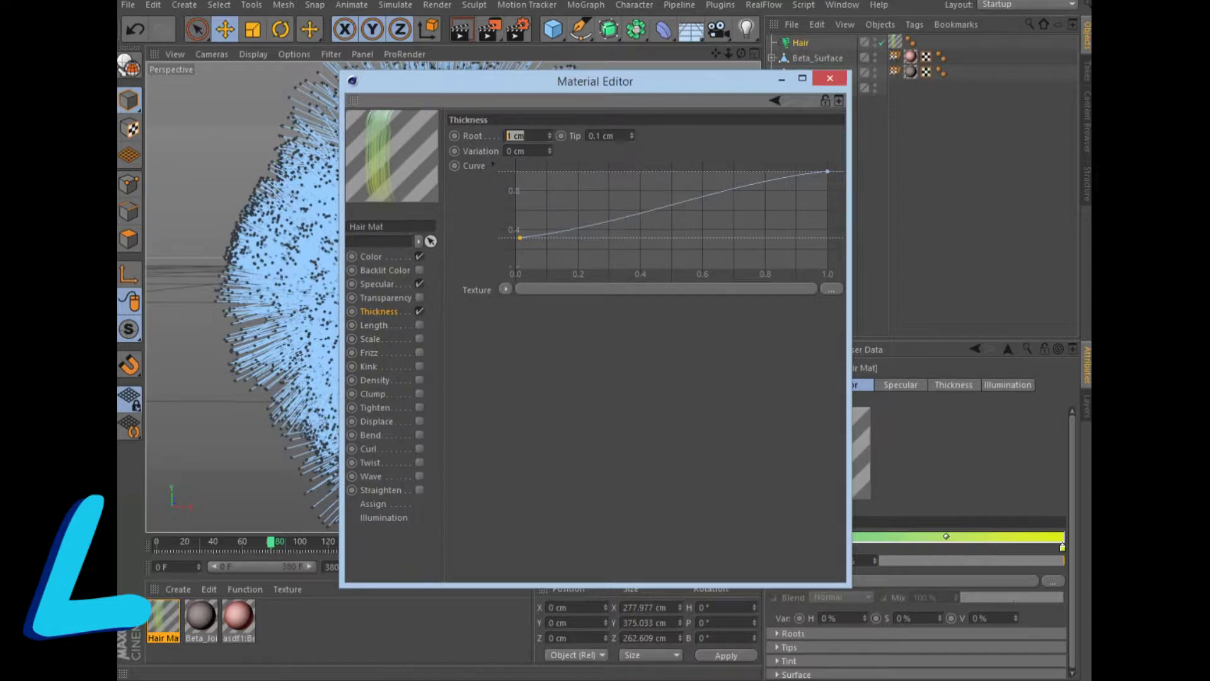
pyautogui.write('0.5')
pyautogui.write('1.4')
pyautogui.press('Return')
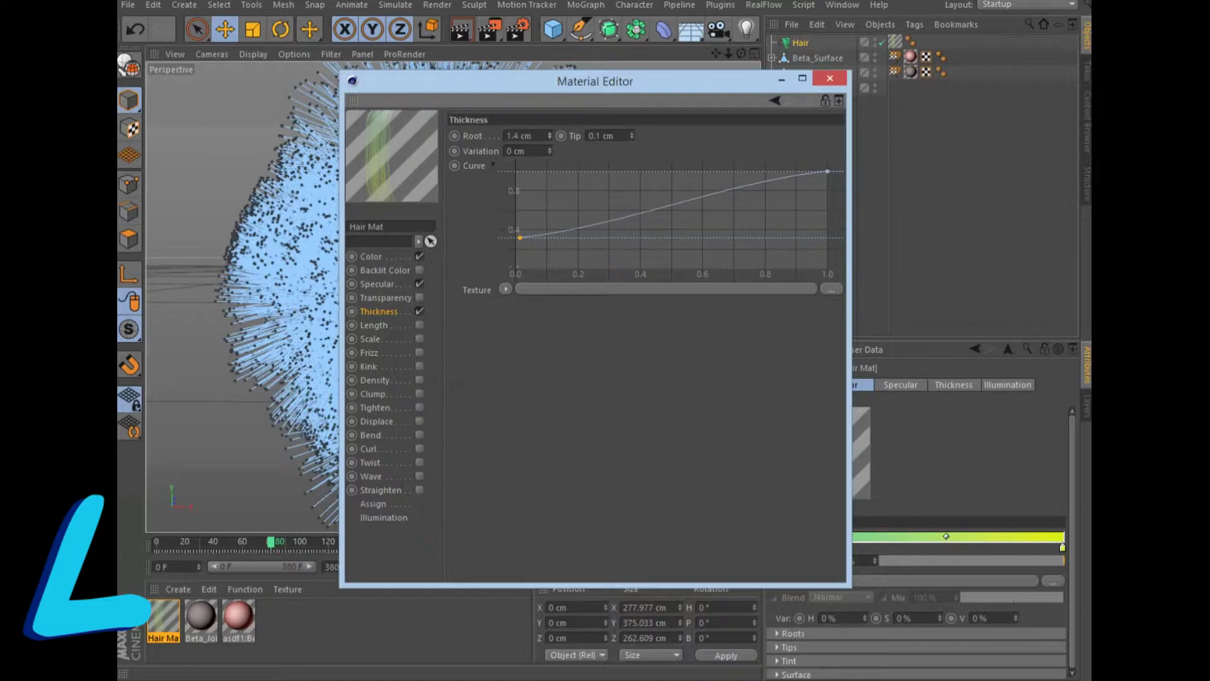
pyautogui.moveTo(549, 136); pyautogui.dragTo(549, 129)
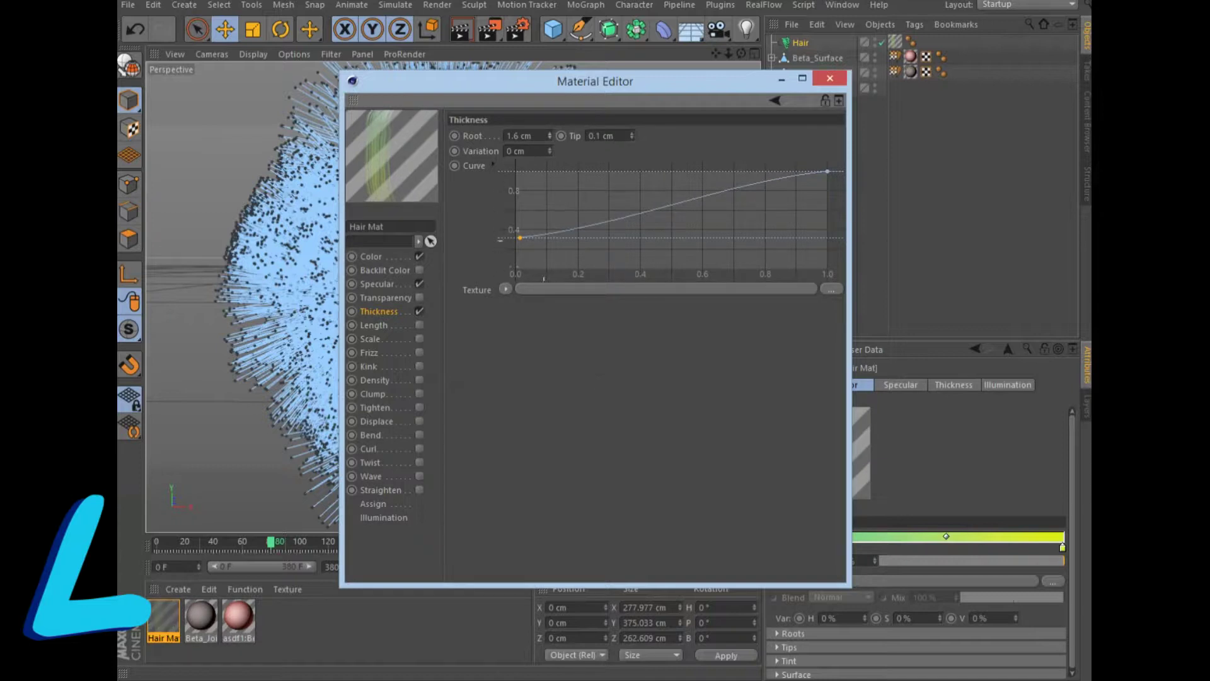
pyautogui.click(519, 238)
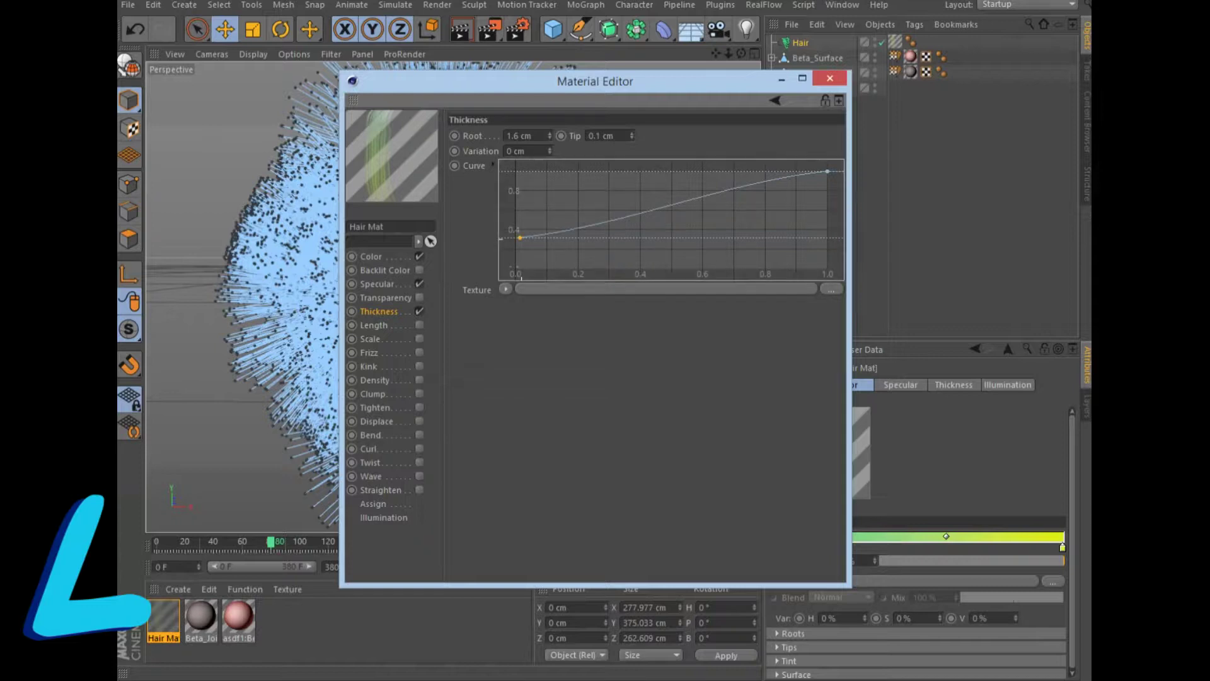
pyautogui.moveTo(519, 237); pyautogui.dragTo(520, 209)
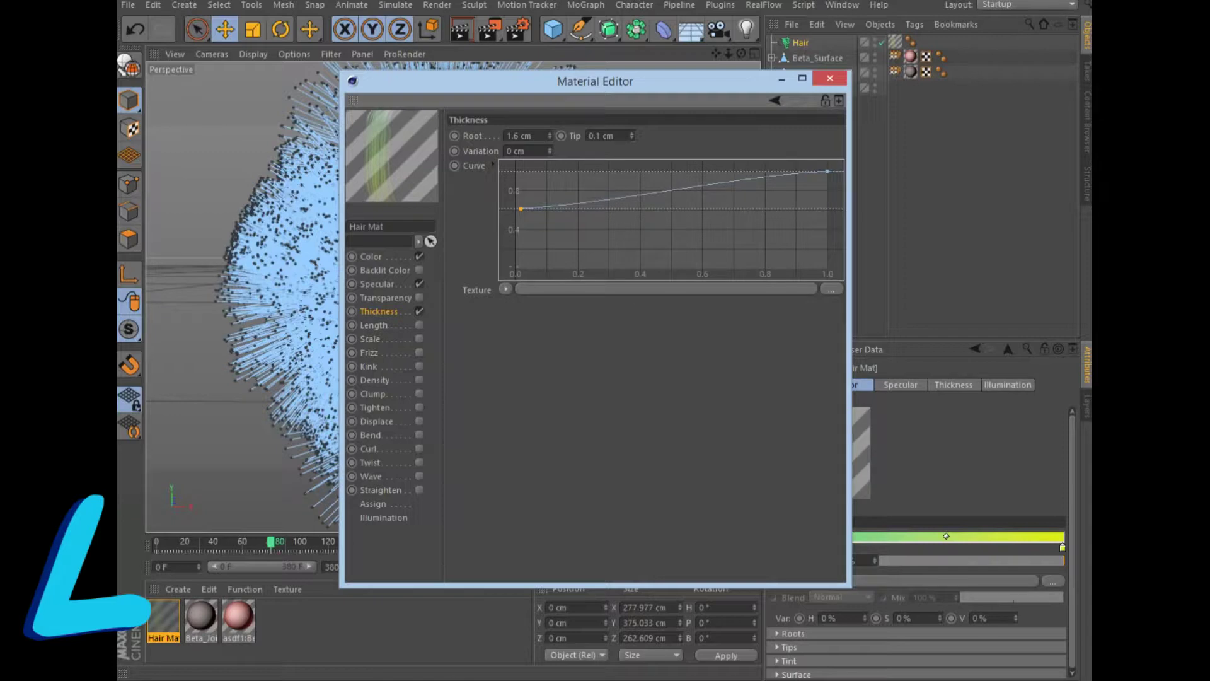
pyautogui.click(419, 325)
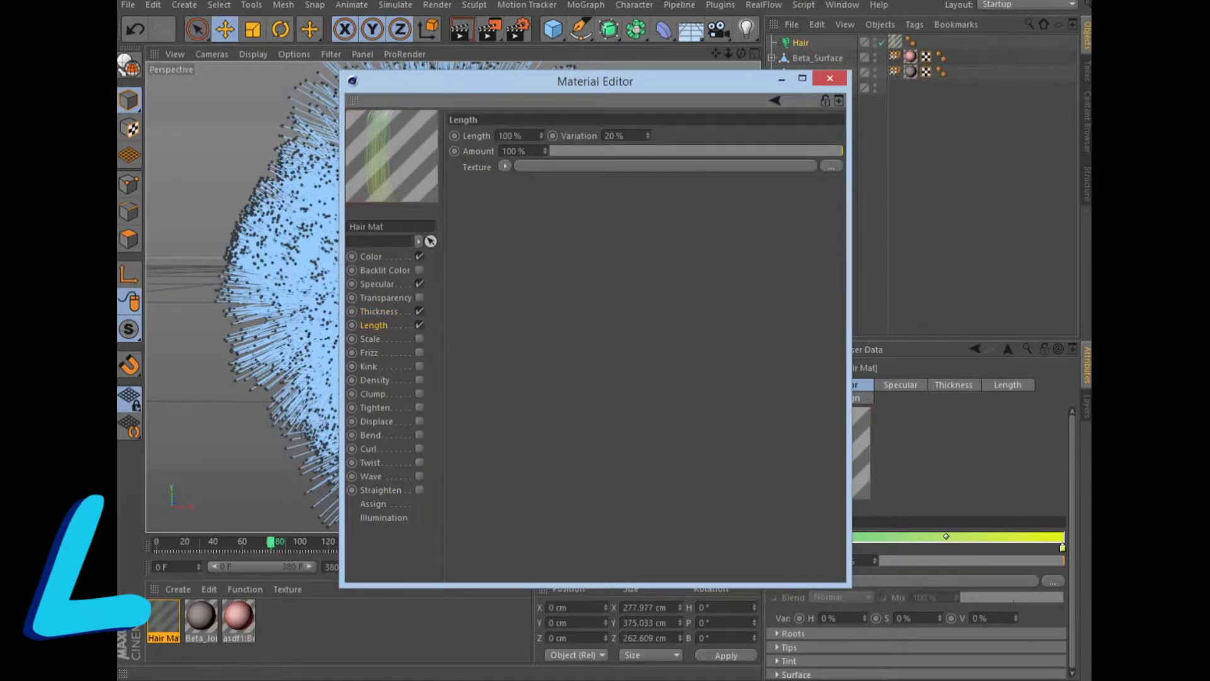
# Step: Lower the hair material's Length value from 100% toward 76%
pyautogui.moveTo(541, 135); pyautogui.dragTo(541, 138)
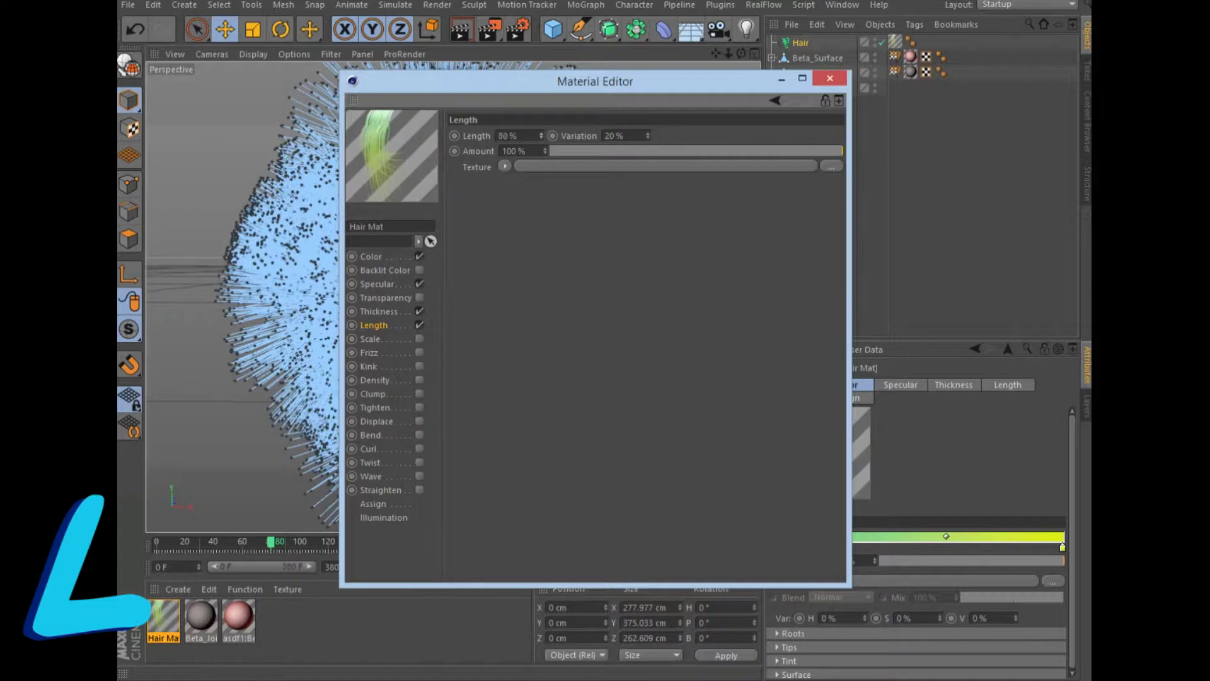
pyautogui.moveTo(541, 135); pyautogui.dragTo(541, 138)
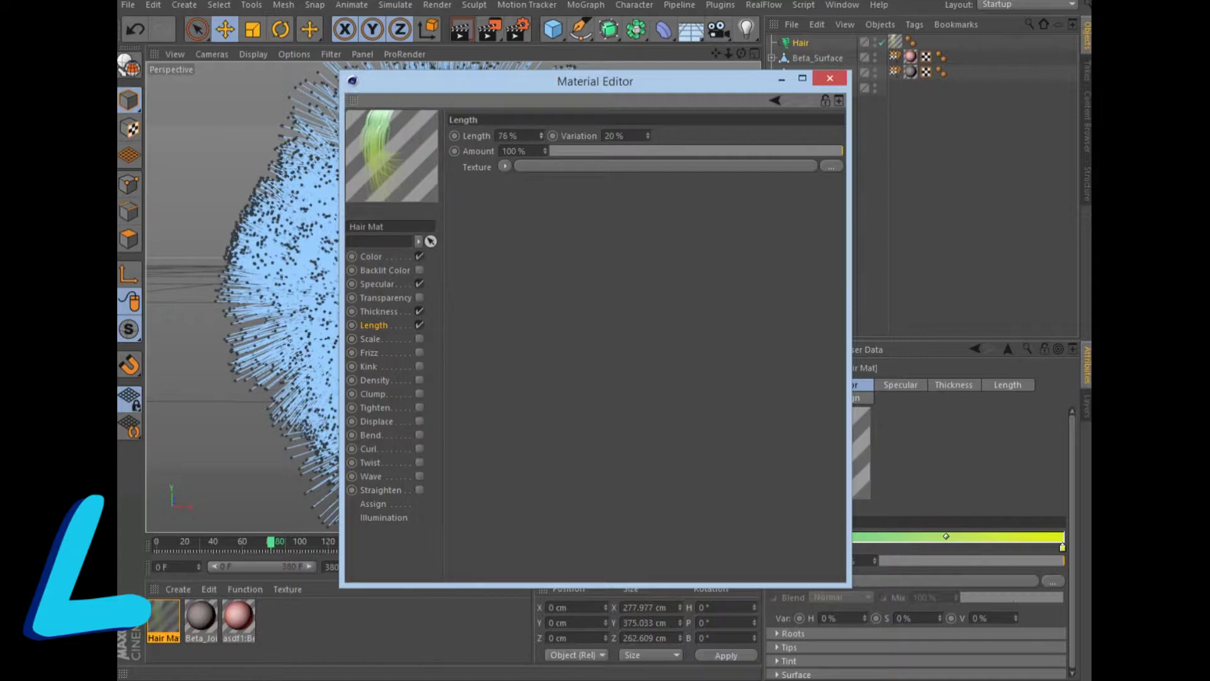
# Step: Enable Kink at 30% and Tighten at 10%, raising Kink's curve start and lowering Tighten's curve end
pyautogui.click(368, 366)
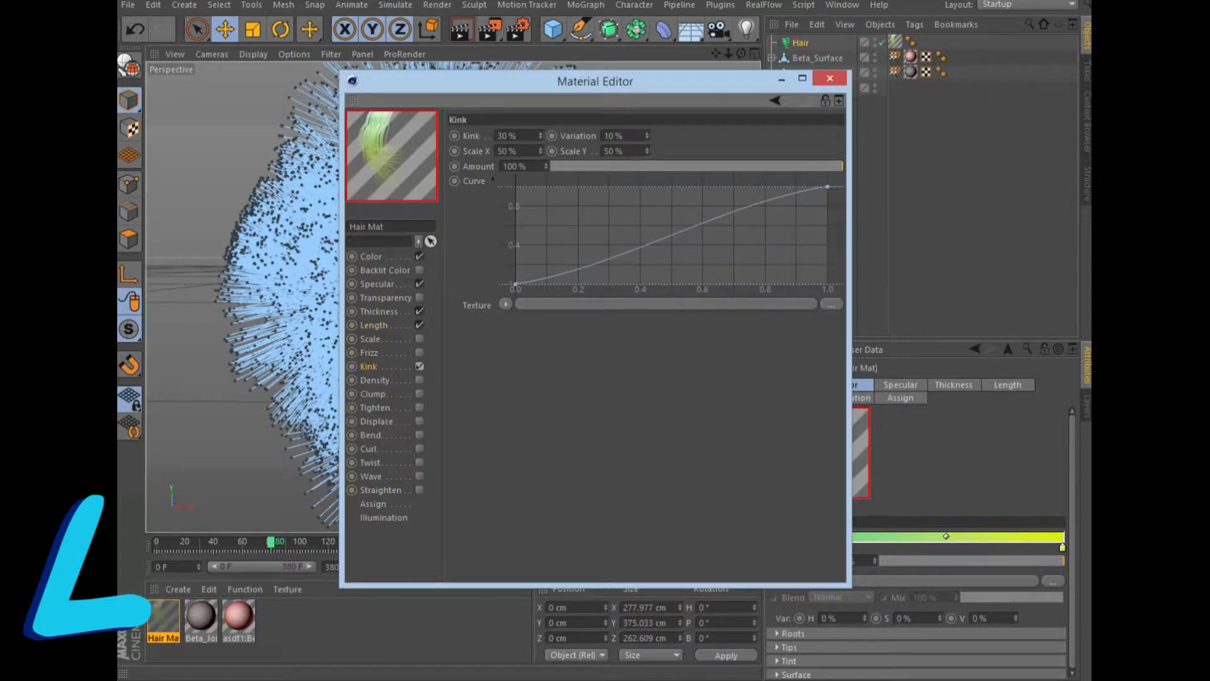
pyautogui.moveTo(515, 284); pyautogui.dragTo(516, 257)
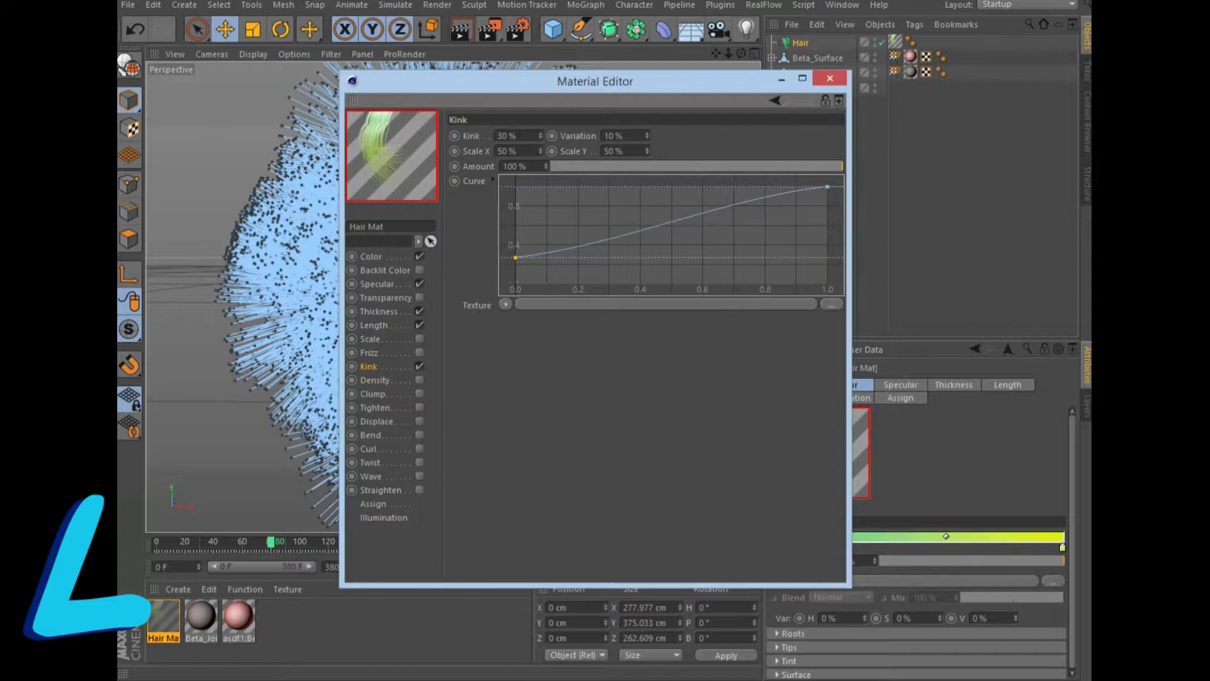
pyautogui.click(419, 407)
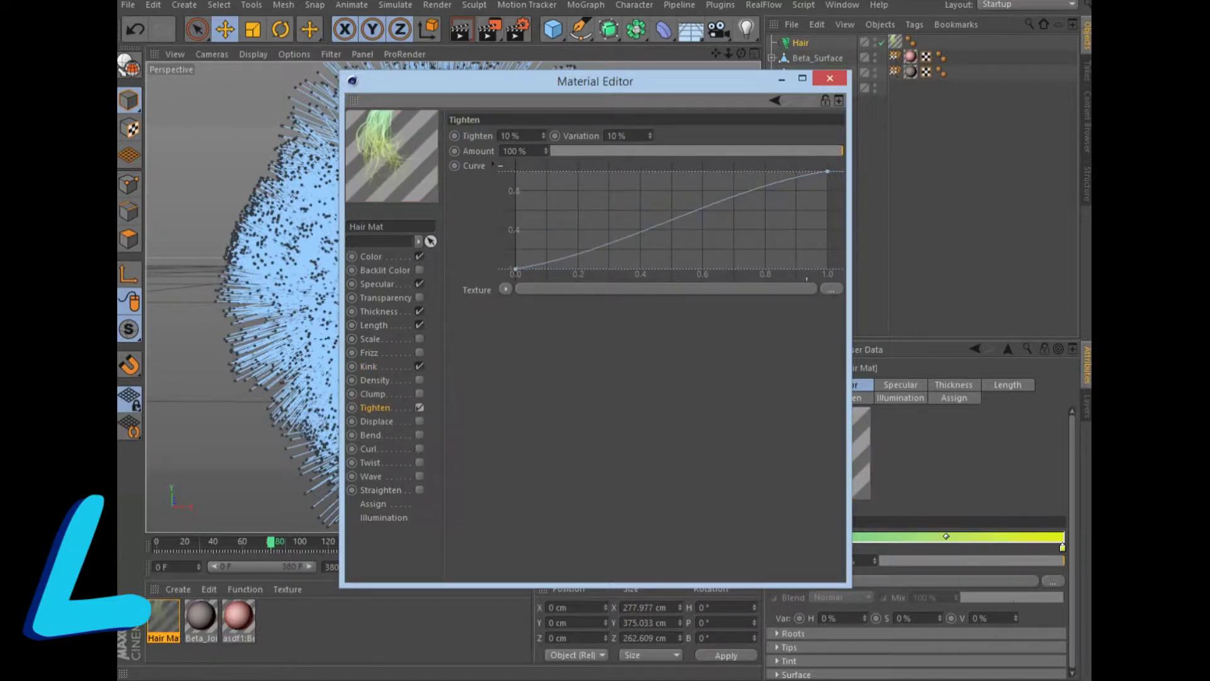
pyautogui.moveTo(828, 171); pyautogui.dragTo(828, 214)
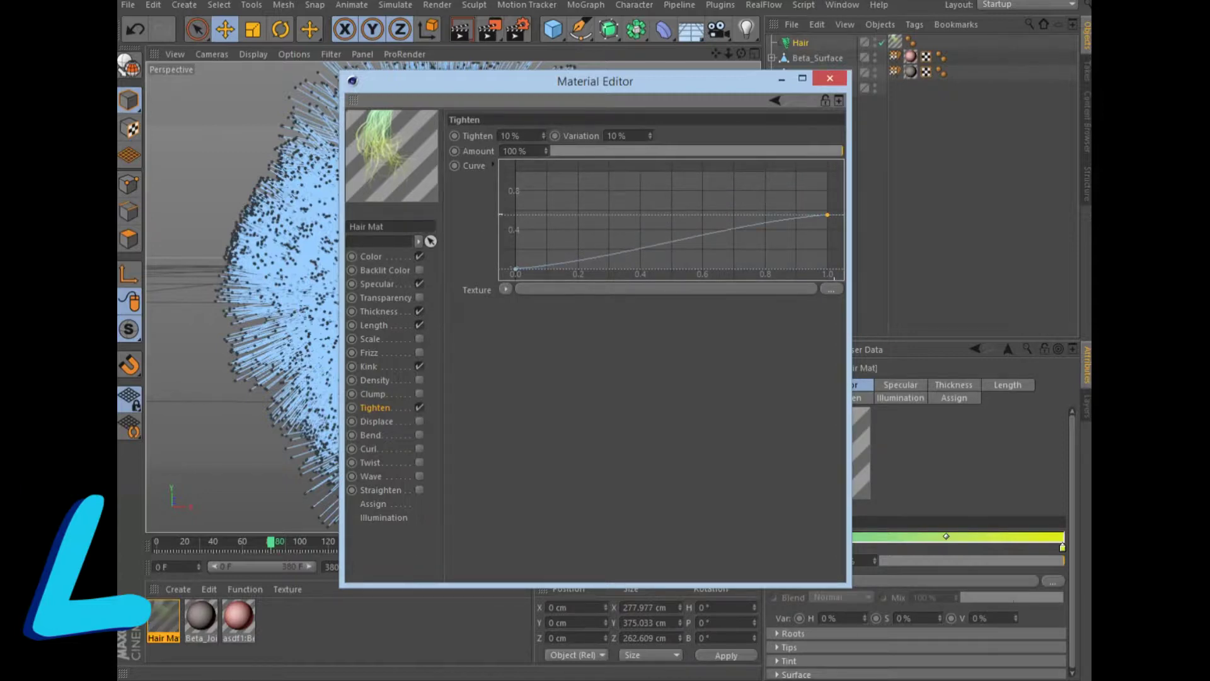
pyautogui.hotkey('alt', 'F4')
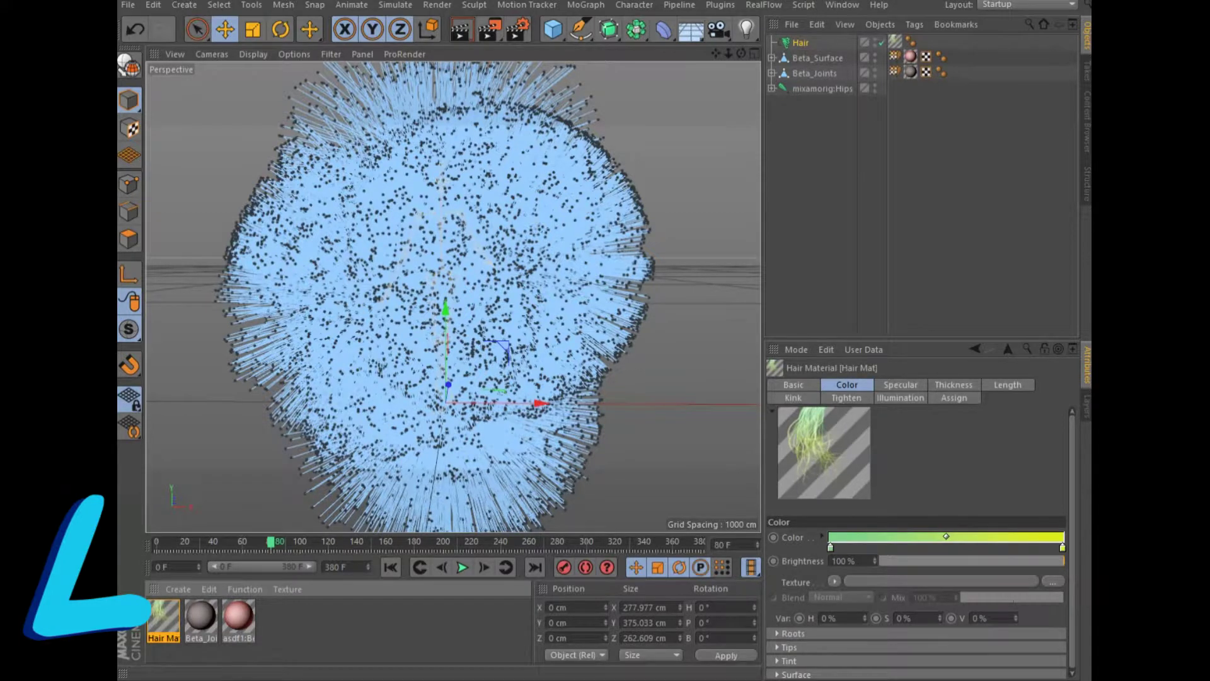
# Step: Shorten the Hair object's guides to 30 cm and play the dance, stopping at frame 88
pyautogui.click(801, 42)
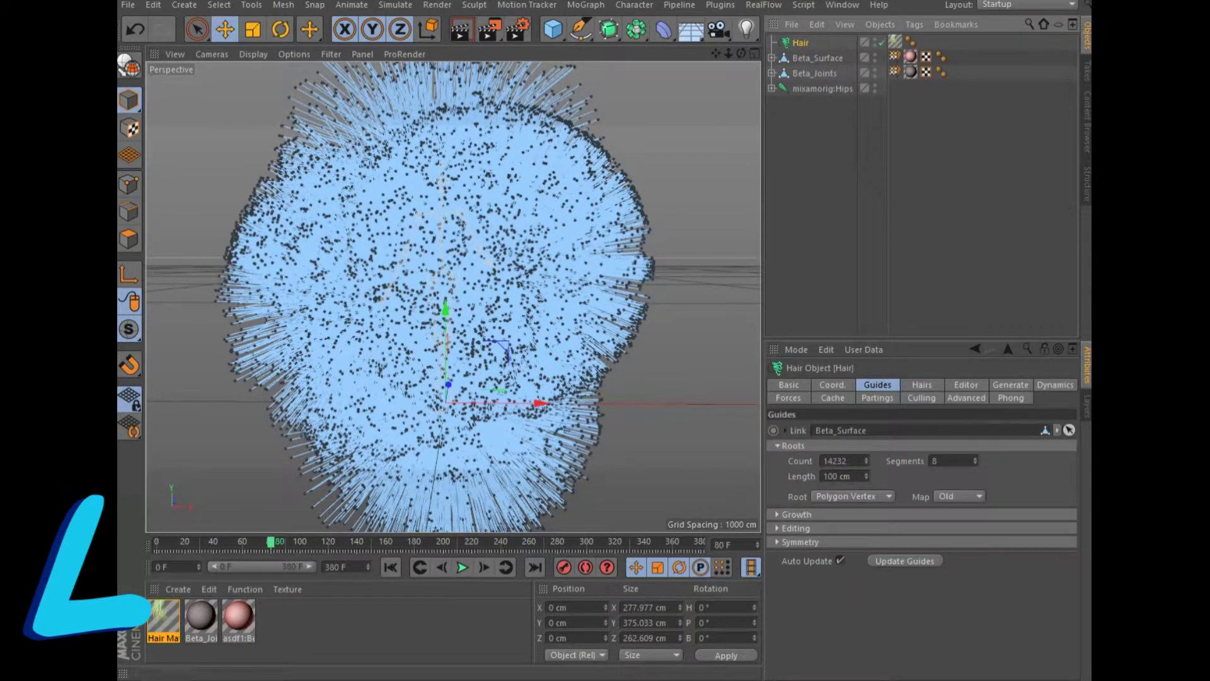
pyautogui.doubleClick(831, 476)
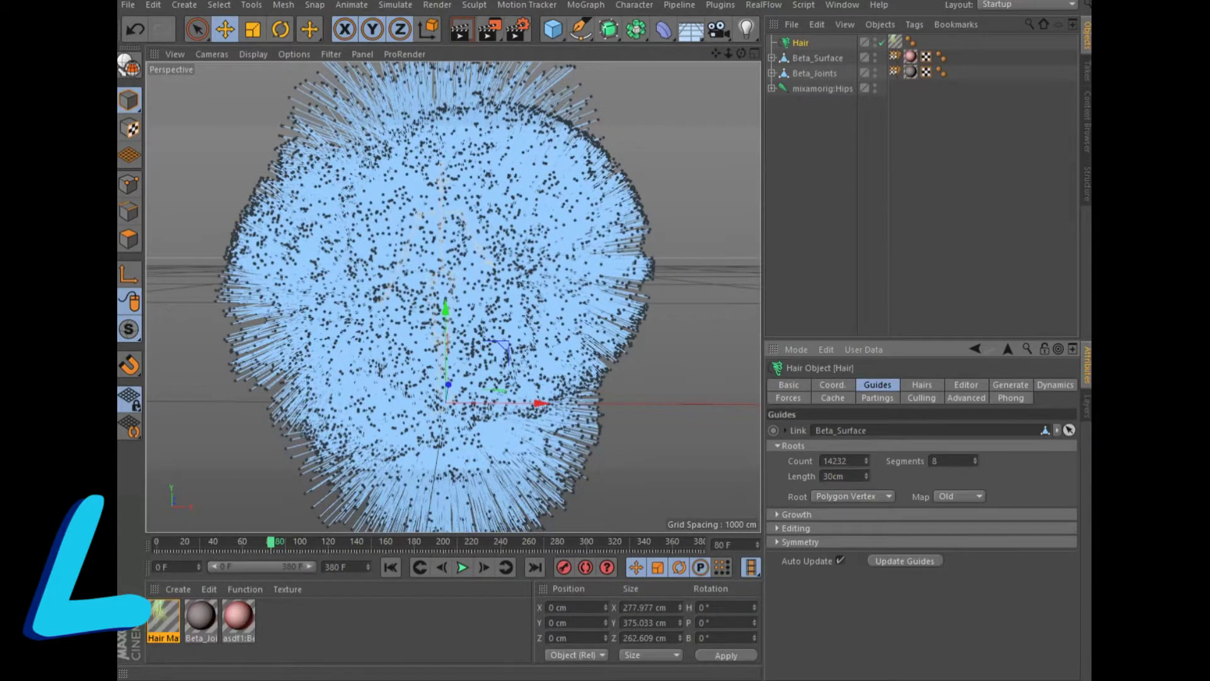
pyautogui.press('Return')
pyautogui.click(462, 566)
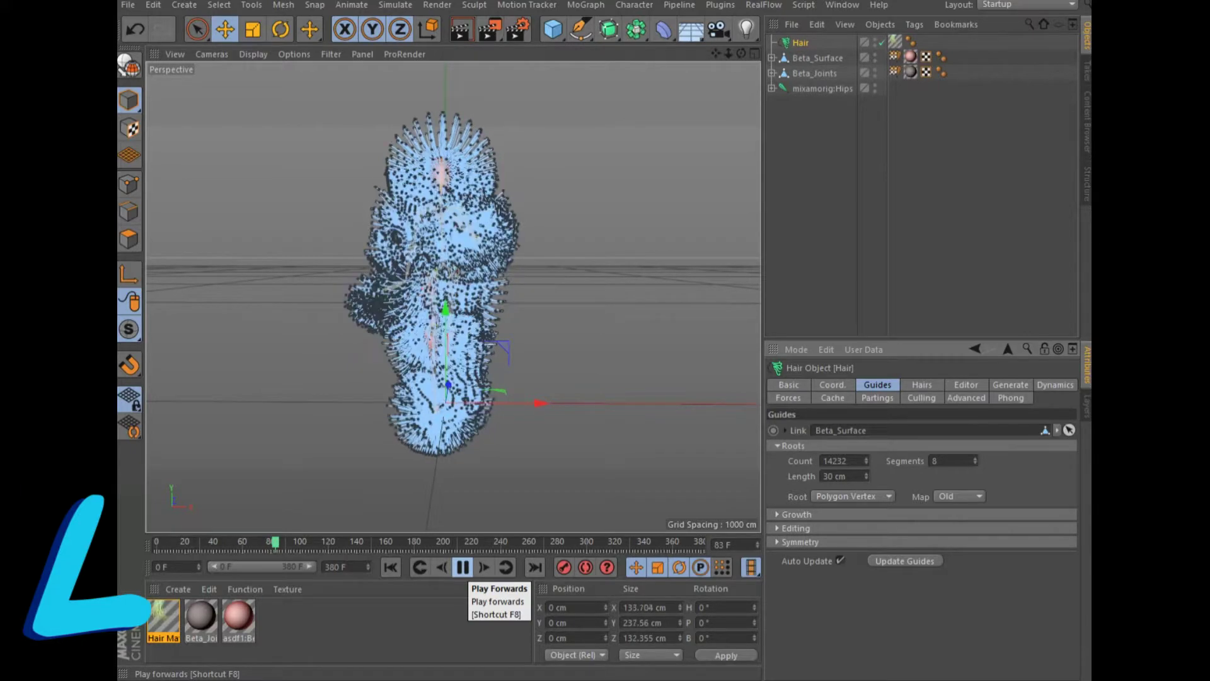
pyautogui.click(463, 568)
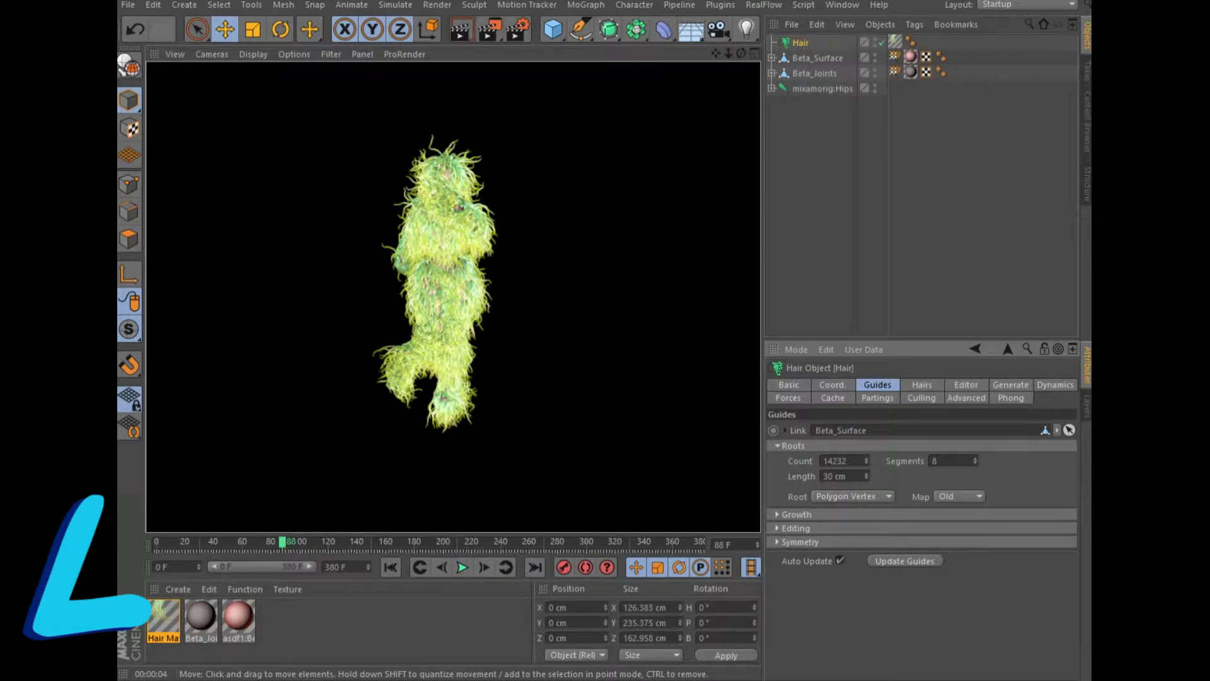
# Step: Colour the Beta_HighLimbsGeoSG2 body material purple (H 286°, S 68.5%, V 83.7%)
pyautogui.doubleClick(201, 616)
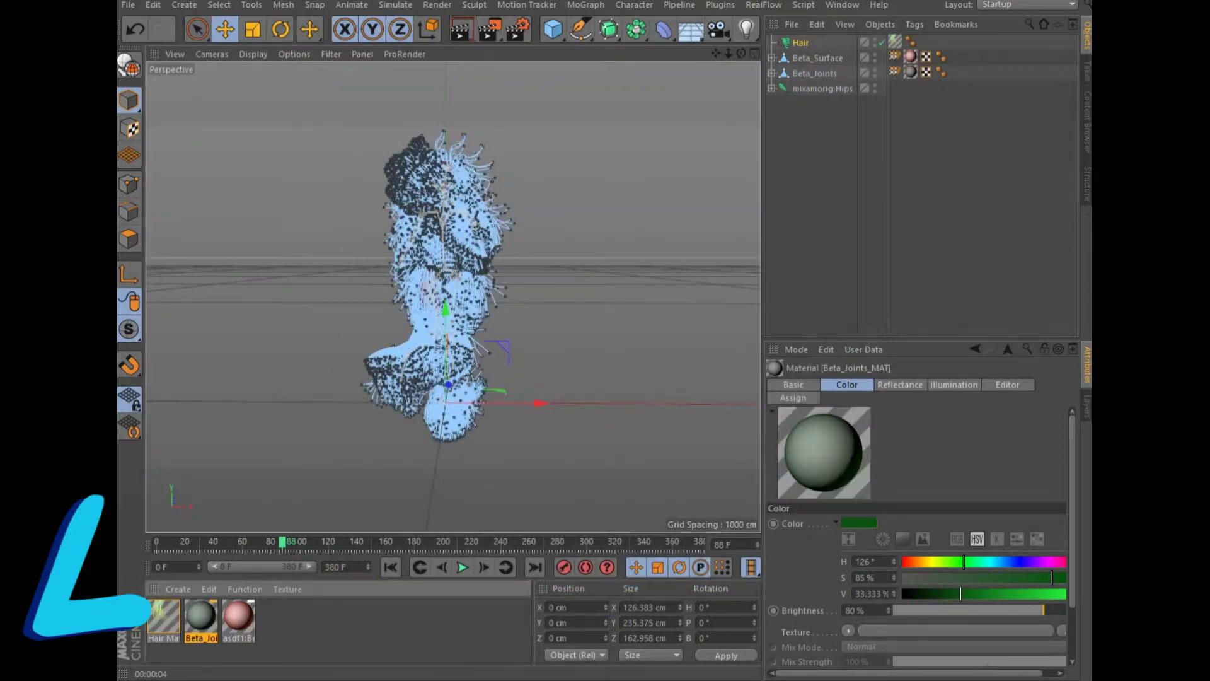
pyautogui.doubleClick(238, 617)
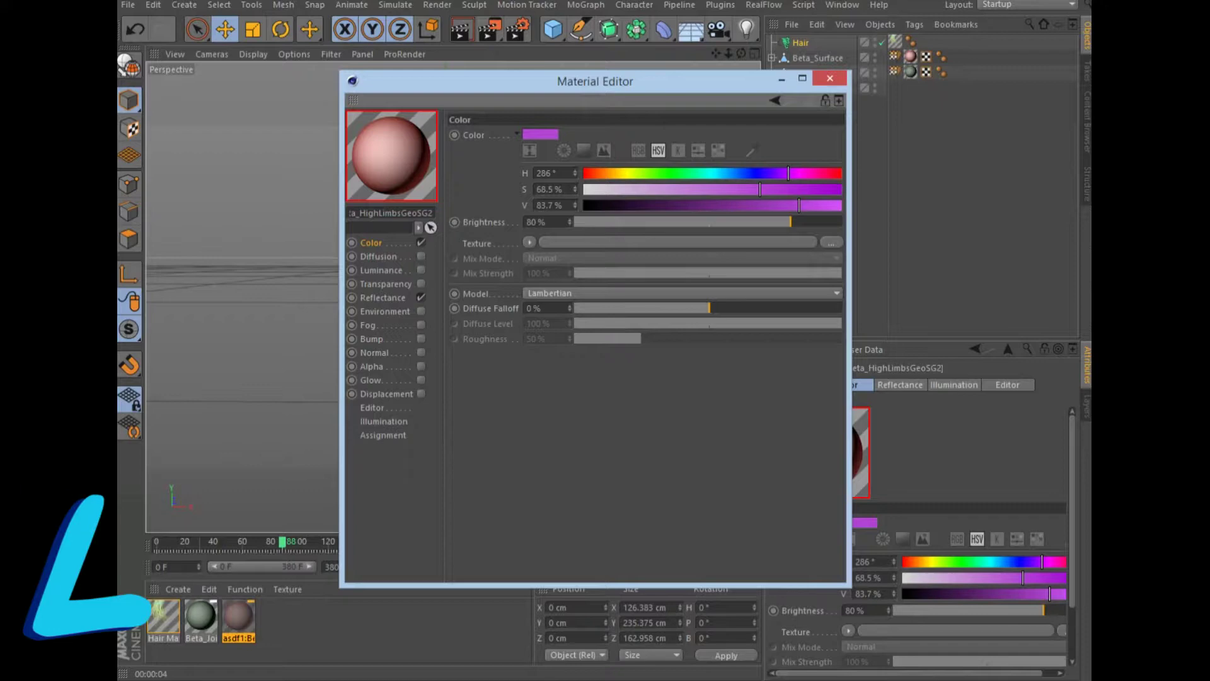
pyautogui.click(829, 78)
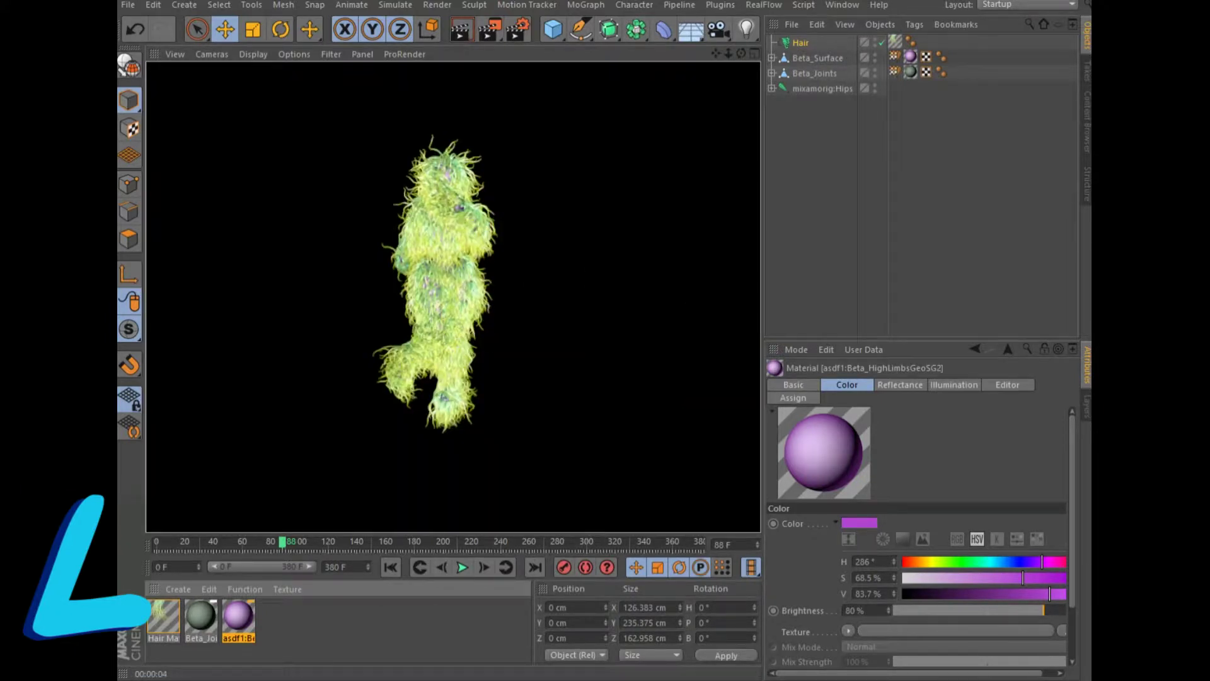
pyautogui.doubleClick(163, 616)
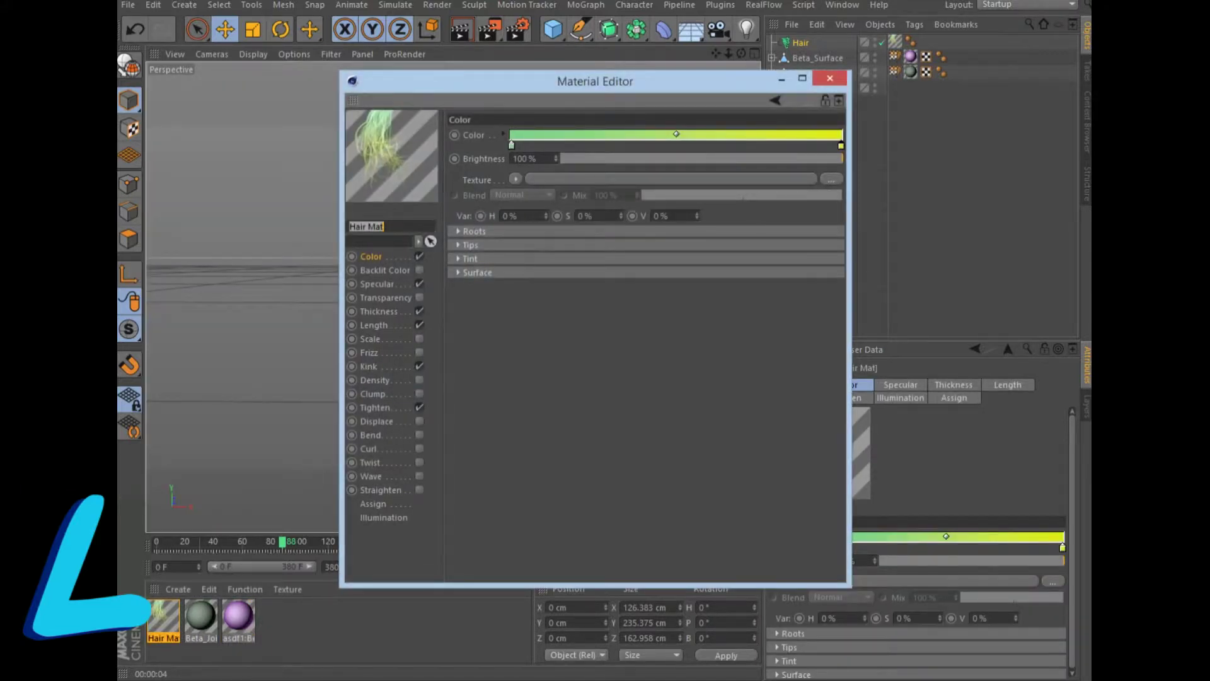
# Step: Enable hair Twist, raising the start and lowering the end of its curve
pyautogui.click(419, 462)
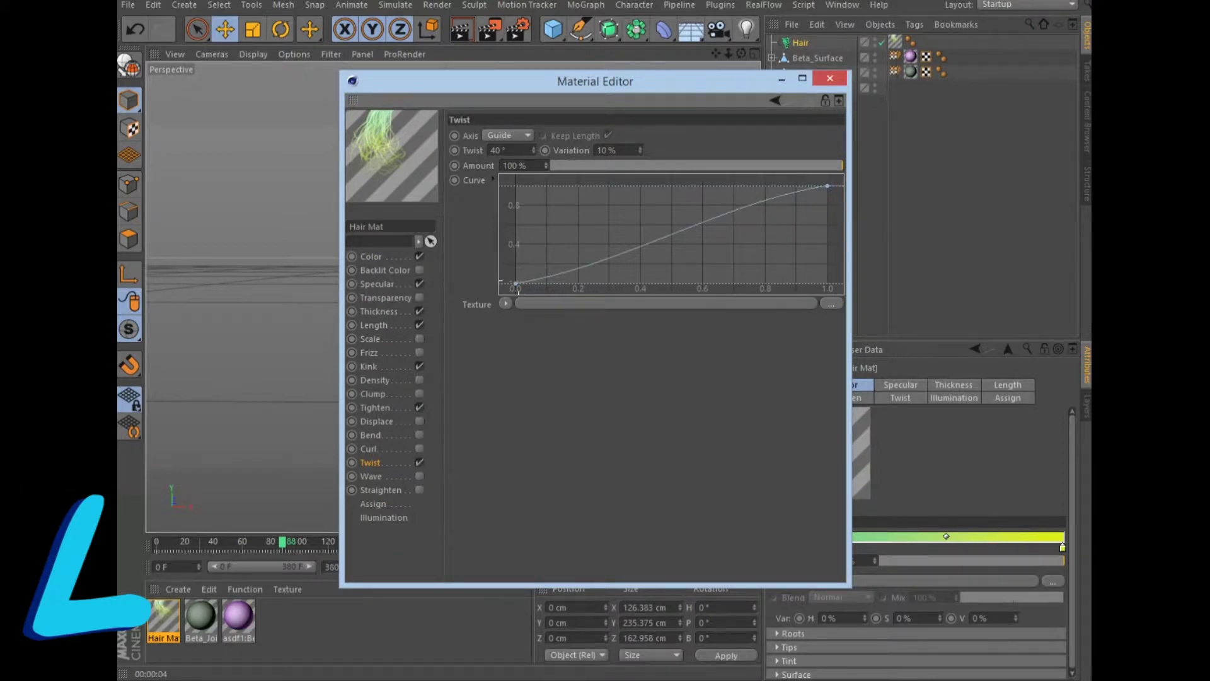
pyautogui.moveTo(515, 283); pyautogui.dragTo(516, 265)
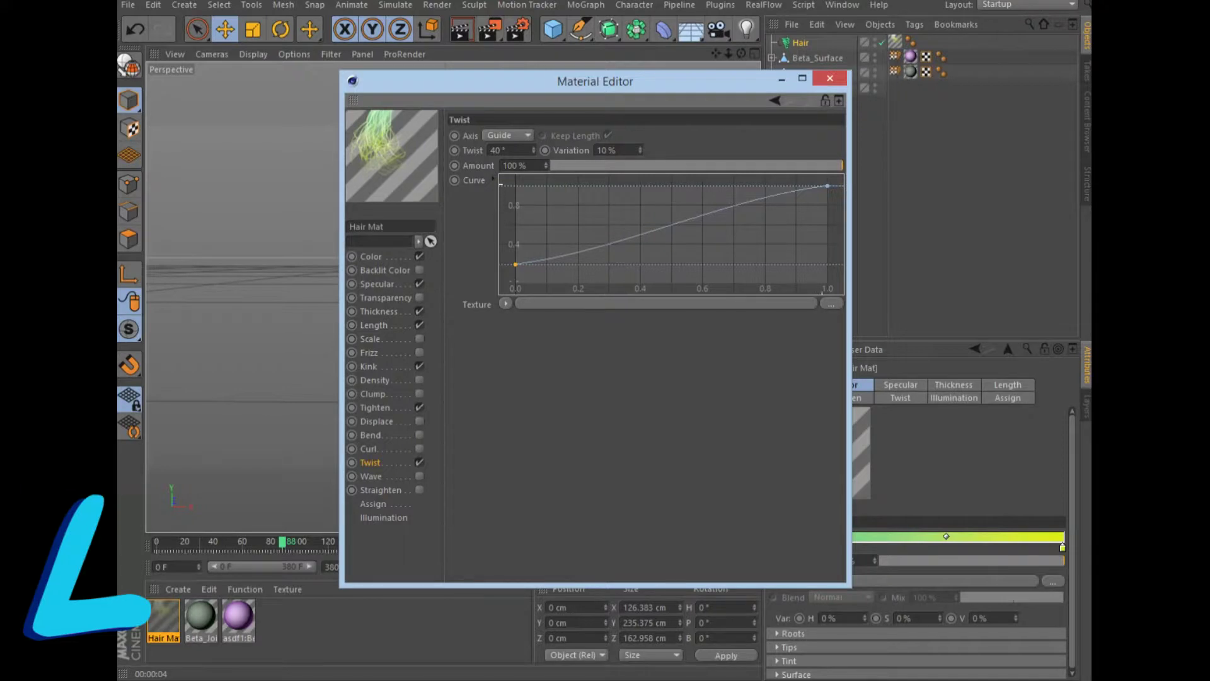
pyautogui.moveTo(827, 186); pyautogui.dragTo(828, 201)
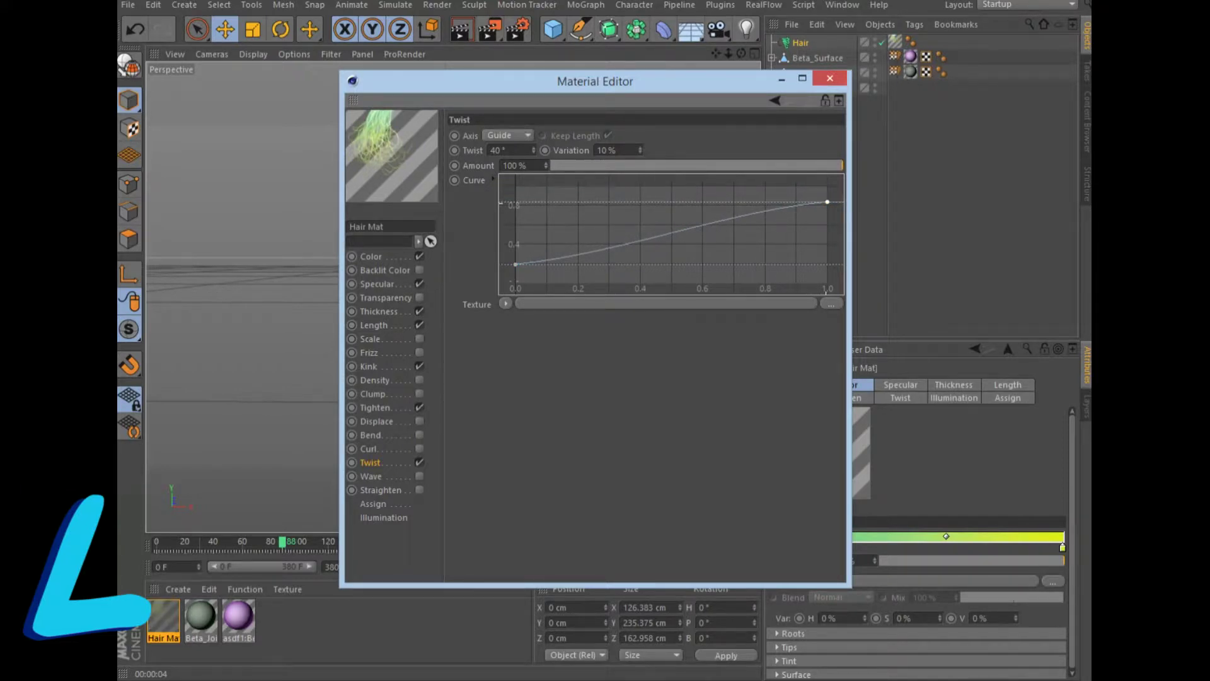
# Step: Lower the hair's secondary specular strength to 37%, then switch Specular off
pyautogui.click(377, 284)
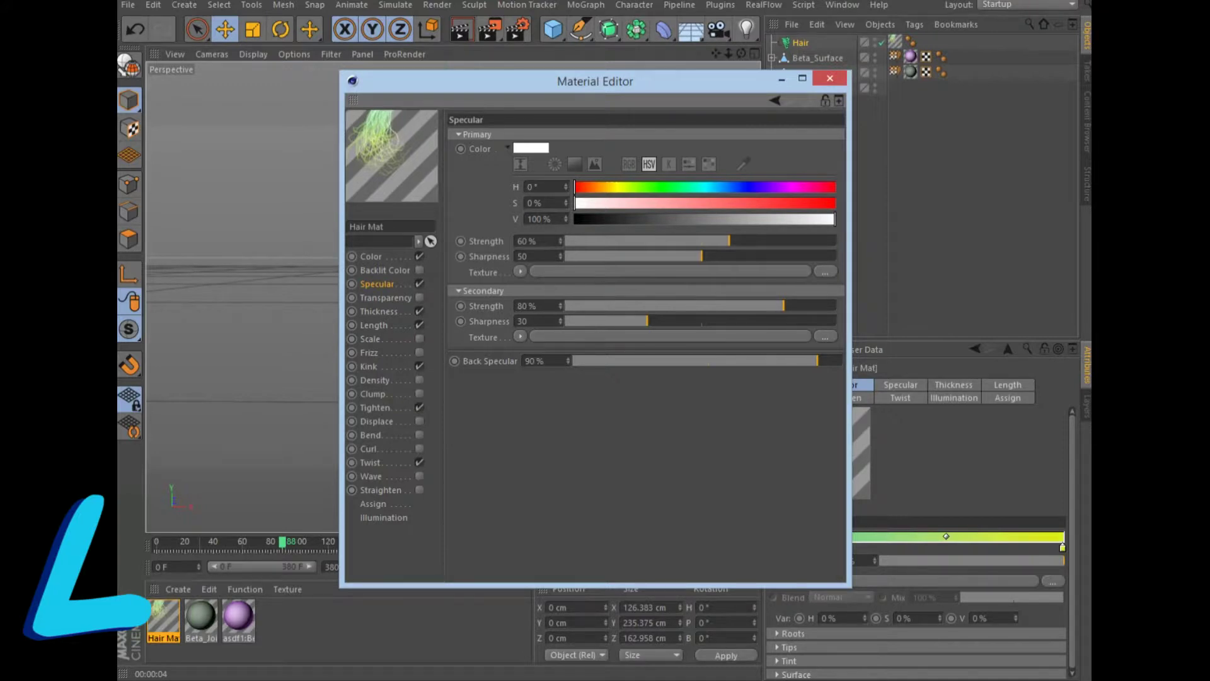
pyautogui.click(666, 305)
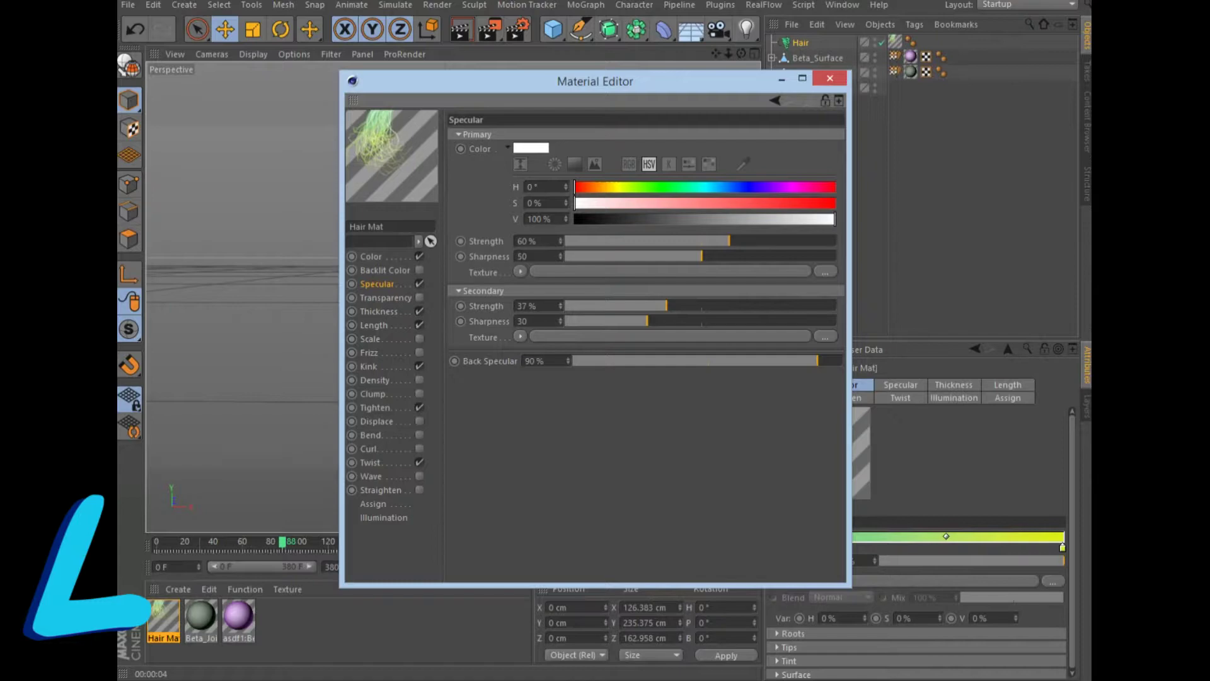
pyautogui.click(419, 283)
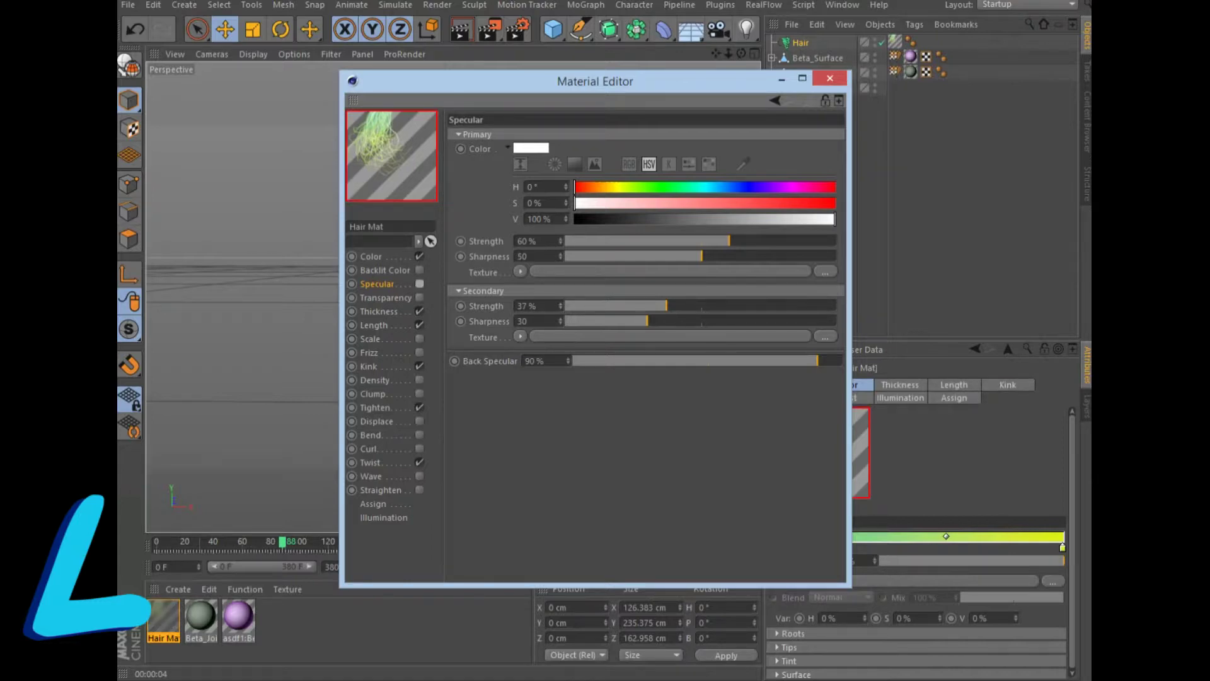
pyautogui.click(829, 78)
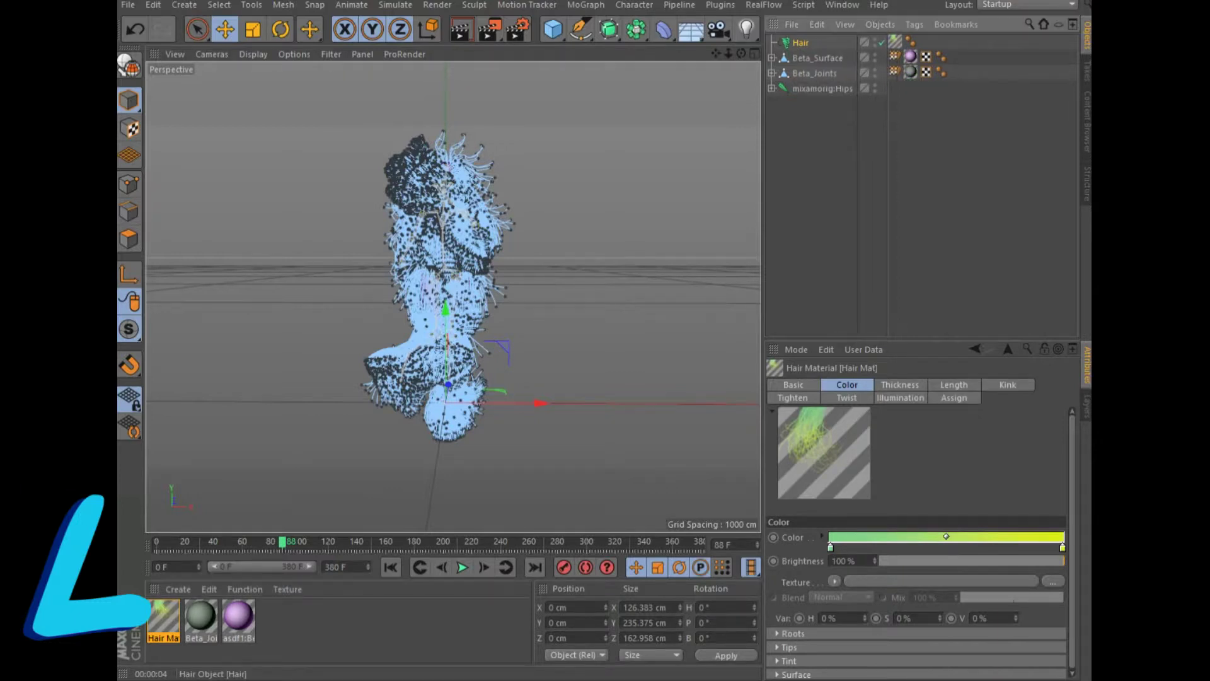
# Step: Set the hair guide length to 35 cm and render a preview
pyautogui.click(800, 42)
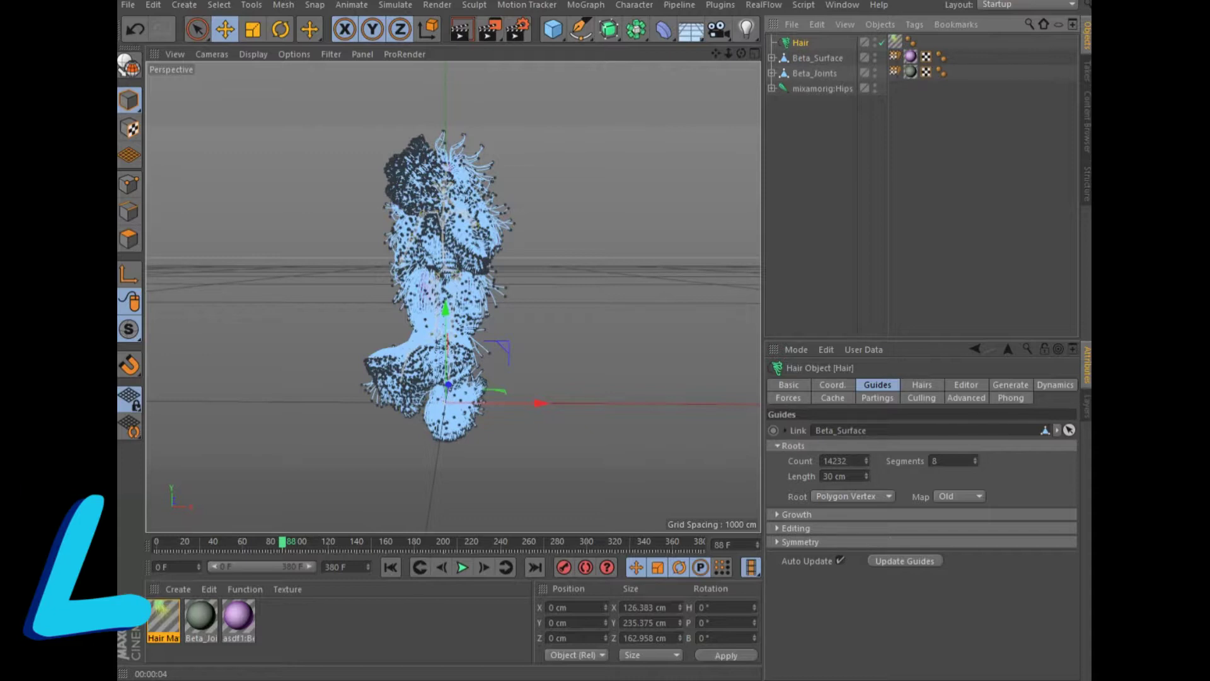
pyautogui.click(921, 385)
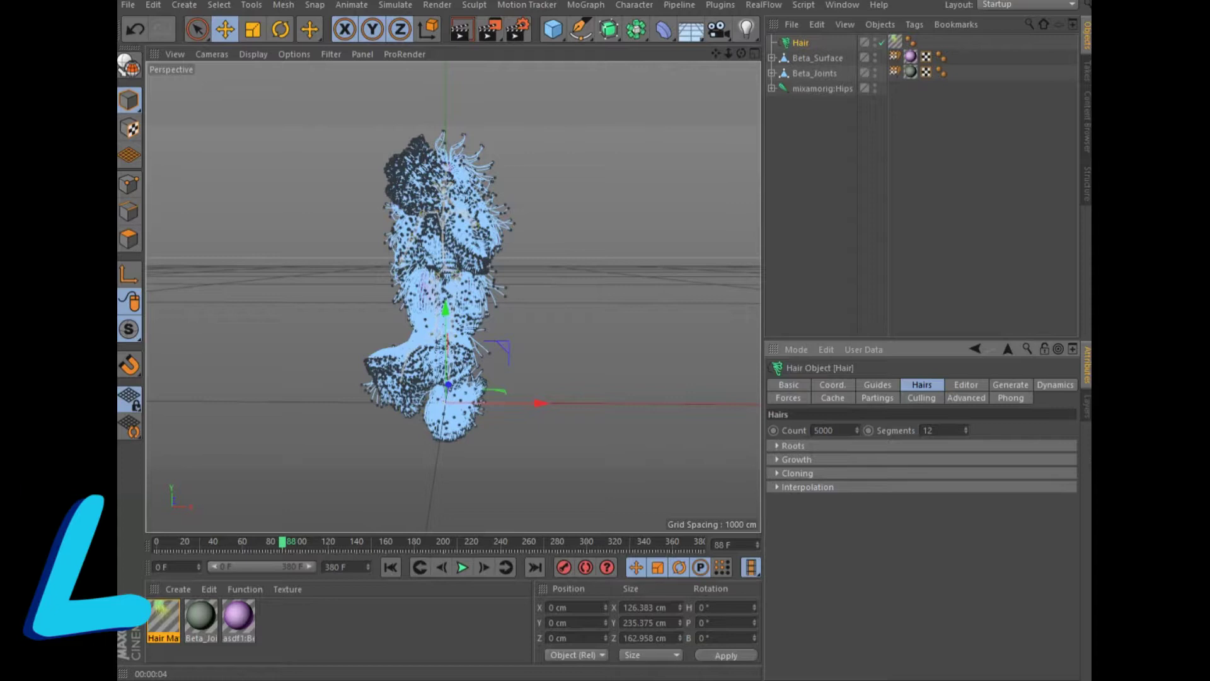
pyautogui.click(877, 384)
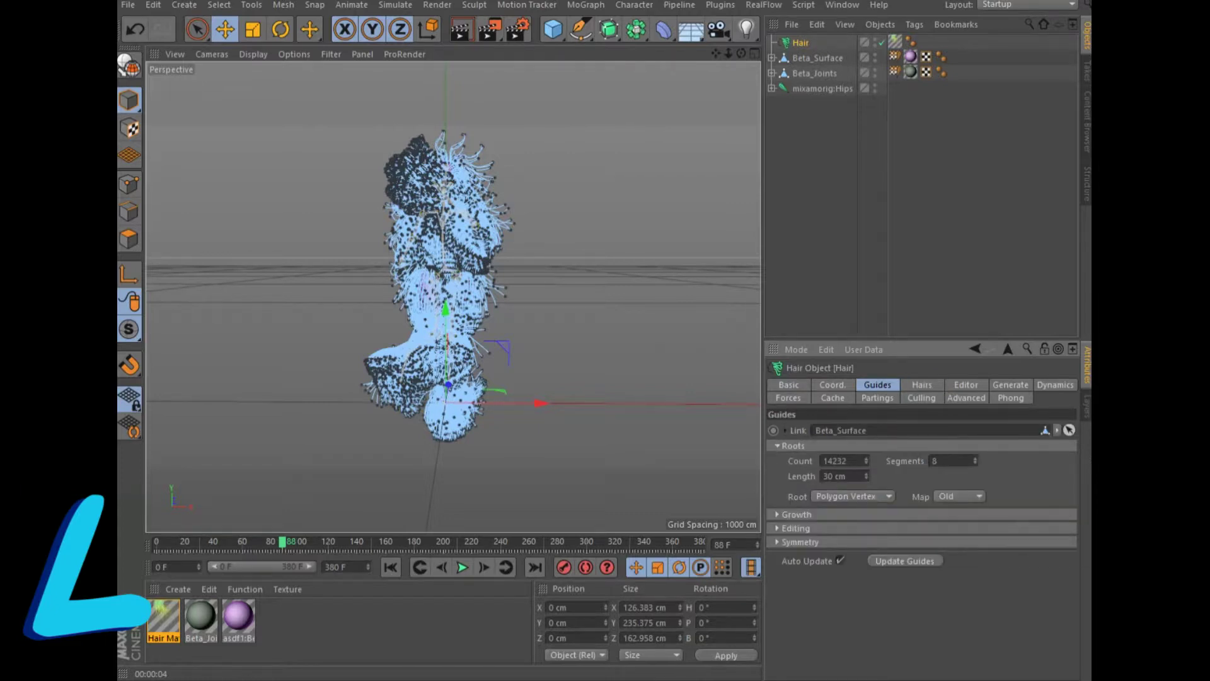
pyautogui.write('35')
pyautogui.press('Return')
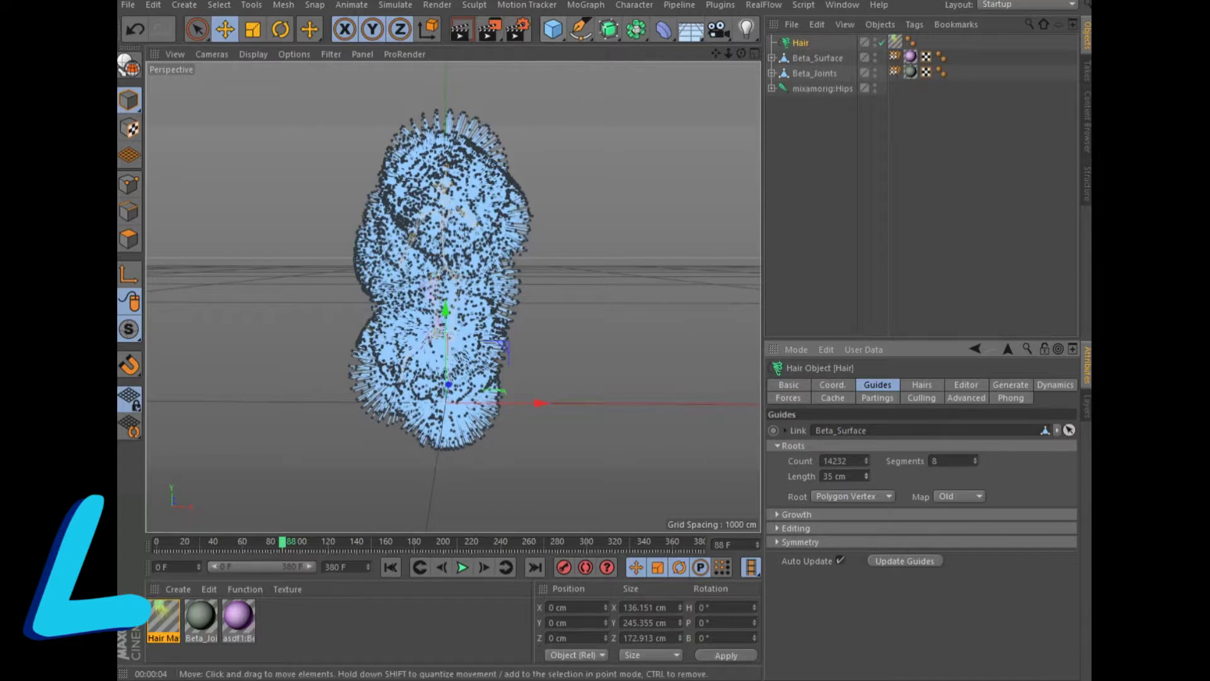
pyautogui.click(461, 29)
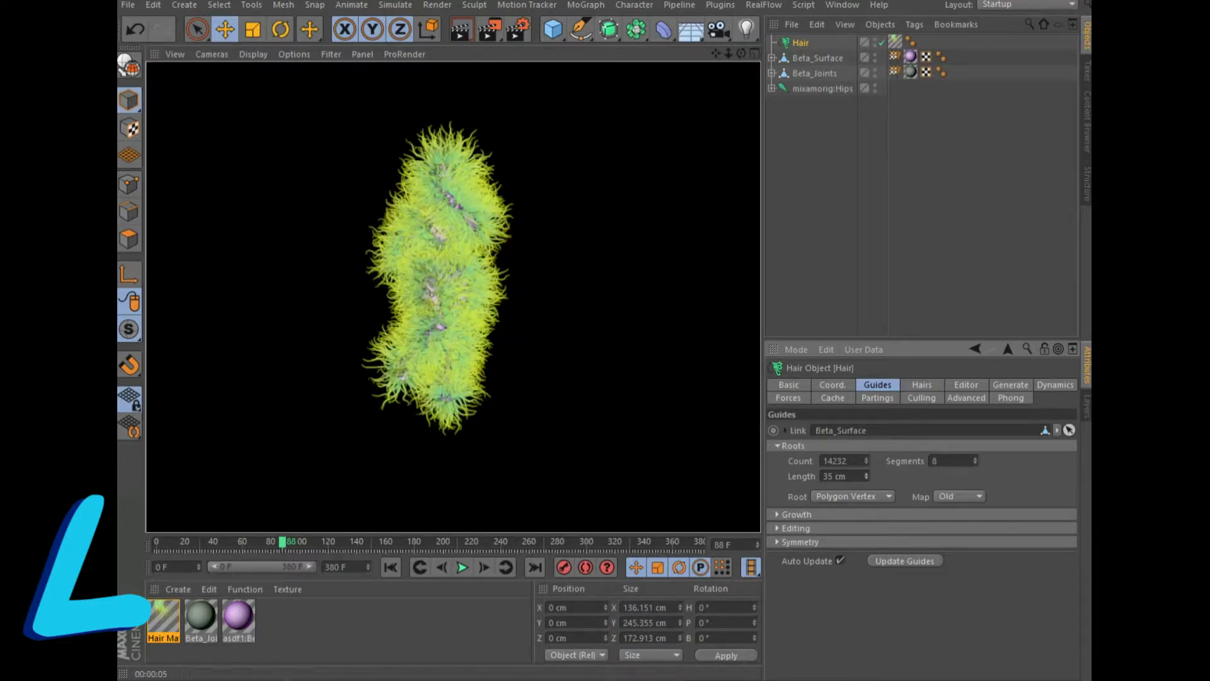
# Step: Try a 10 cm guide length and render again
pyautogui.doubleClick(828, 476)
pyautogui.write('10')
pyautogui.press('Return')
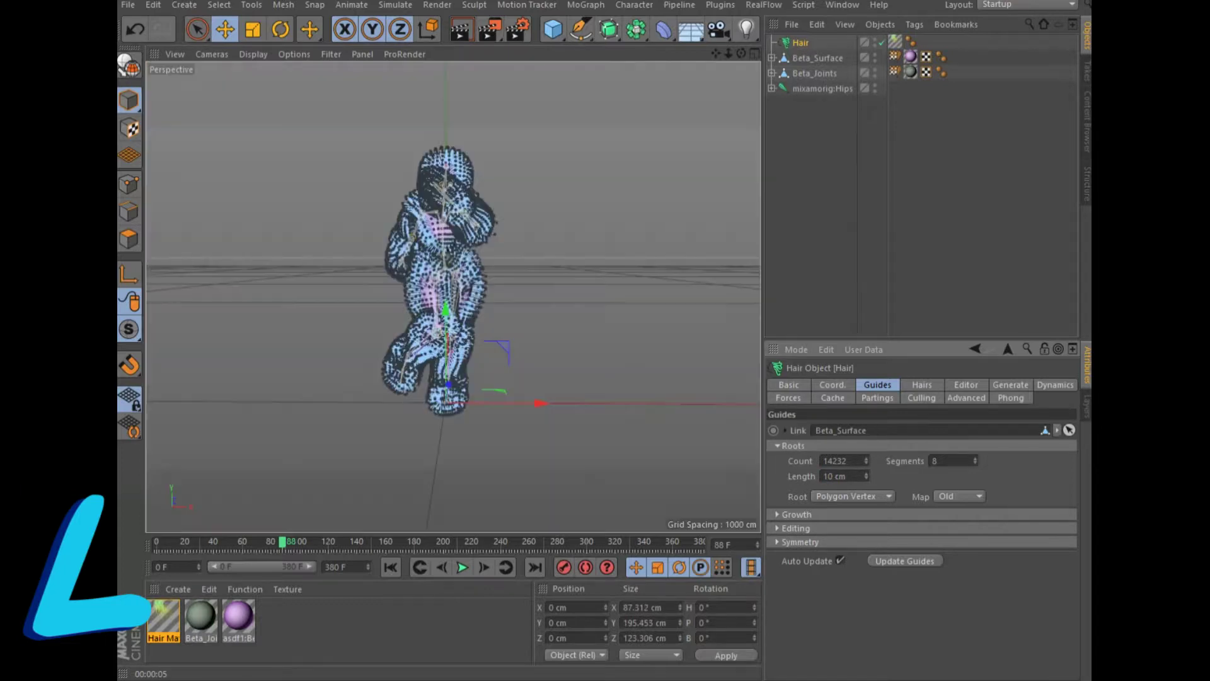
pyautogui.click(461, 29)
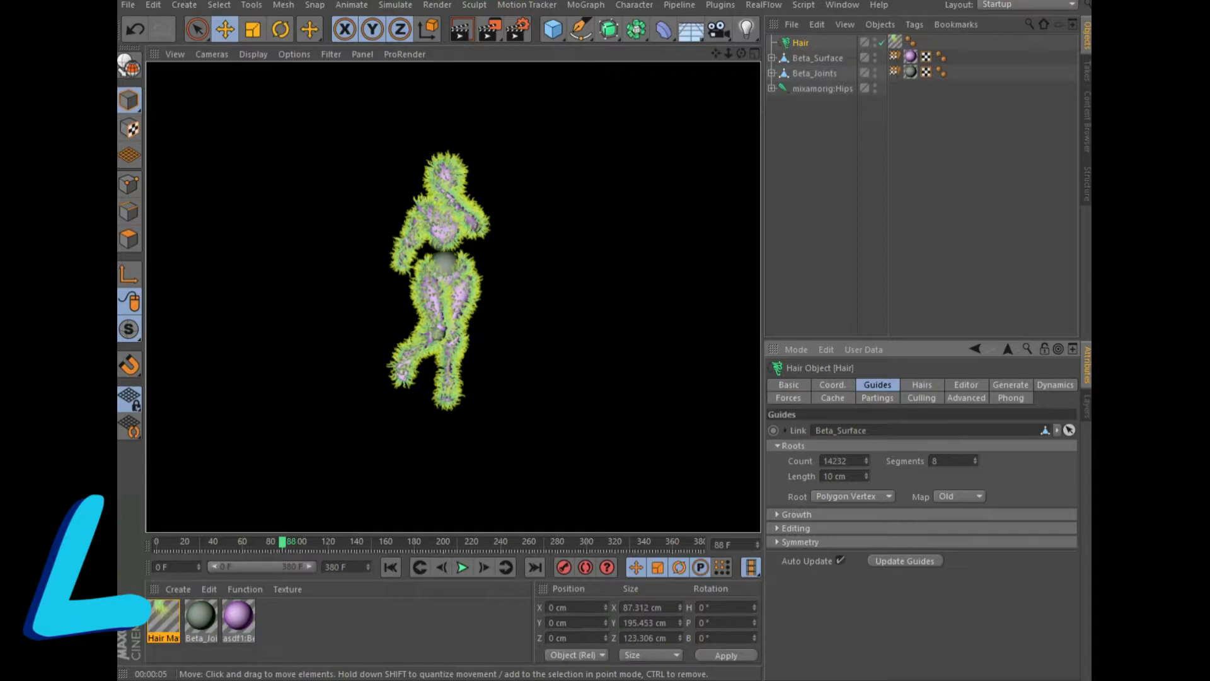
# Step: Settle on a 25 cm guide length and add a Floor under the character
pyautogui.doubleClick(829, 476)
pyautogui.write('25')
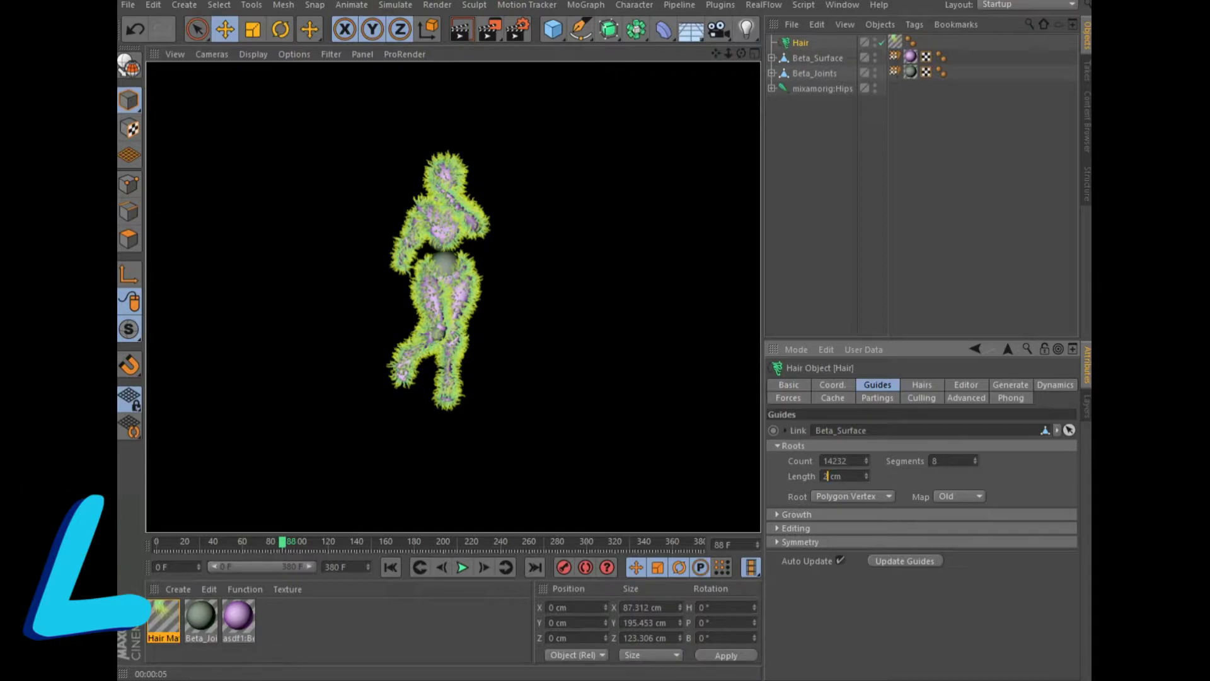
pyautogui.press('Return')
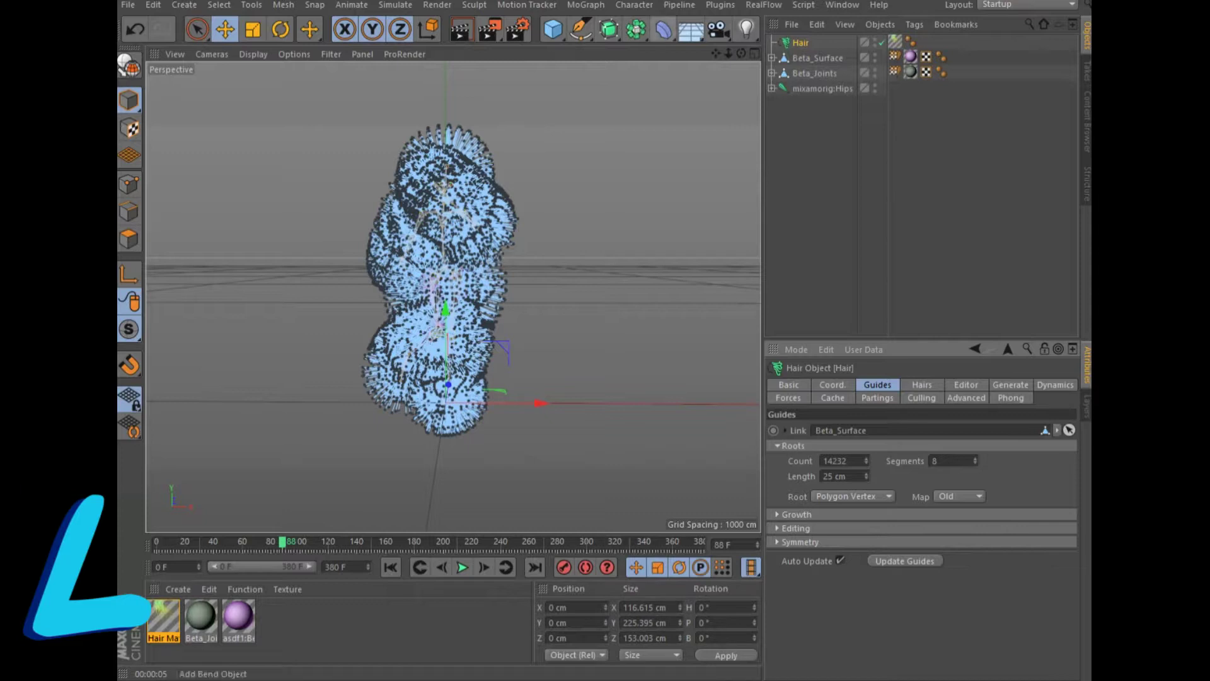
pyautogui.click(691, 29)
pyautogui.click(741, 51)
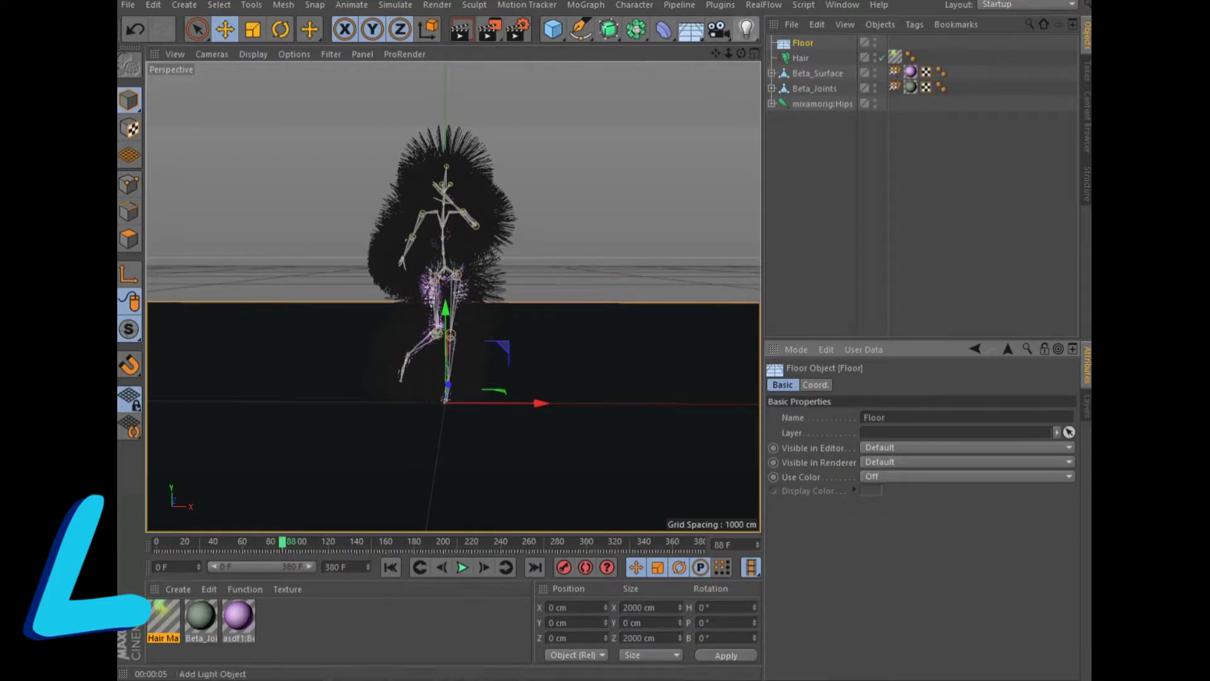
# Step: Add a light above and right of the dancer with Shadow Maps (Soft), then render
pyautogui.click(746, 29)
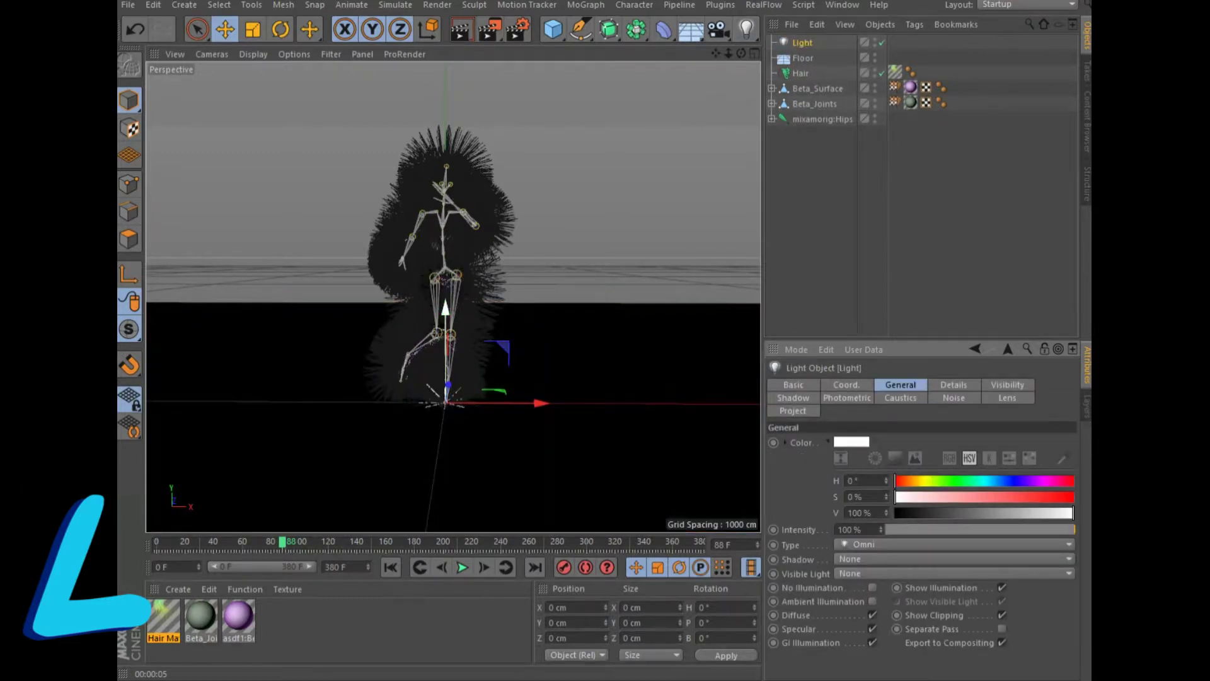
pyautogui.moveTo(445, 310); pyautogui.dragTo(446, 16)
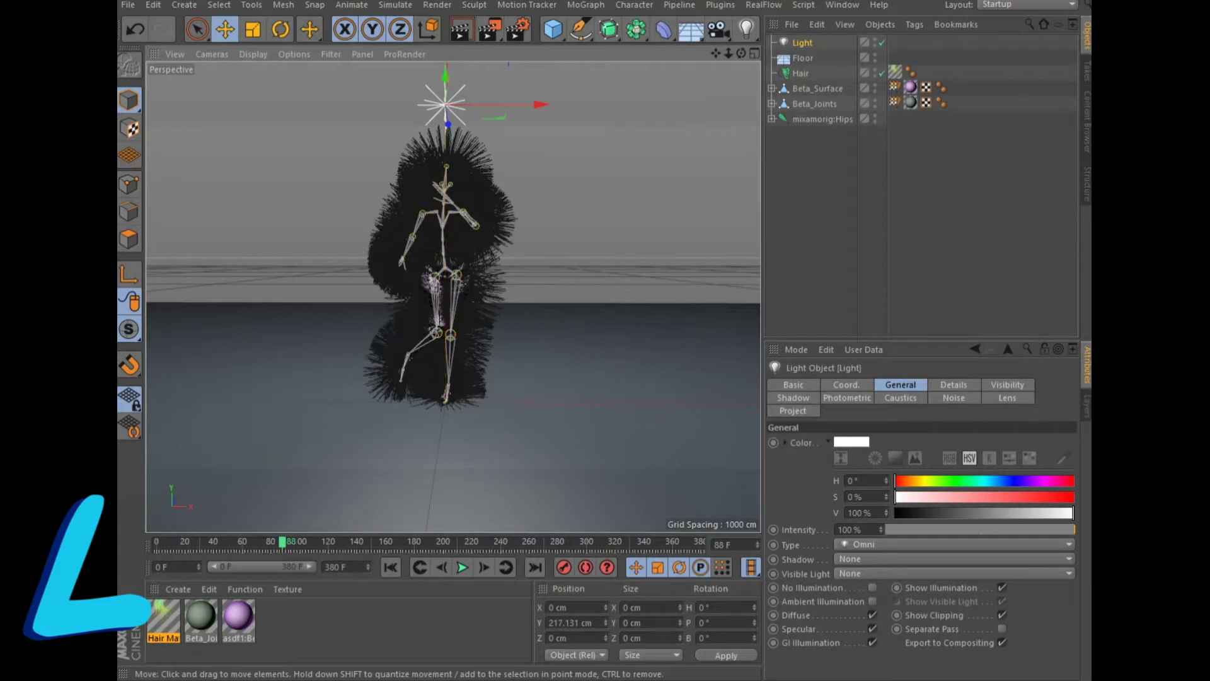
pyautogui.moveTo(541, 104); pyautogui.dragTo(754, 104)
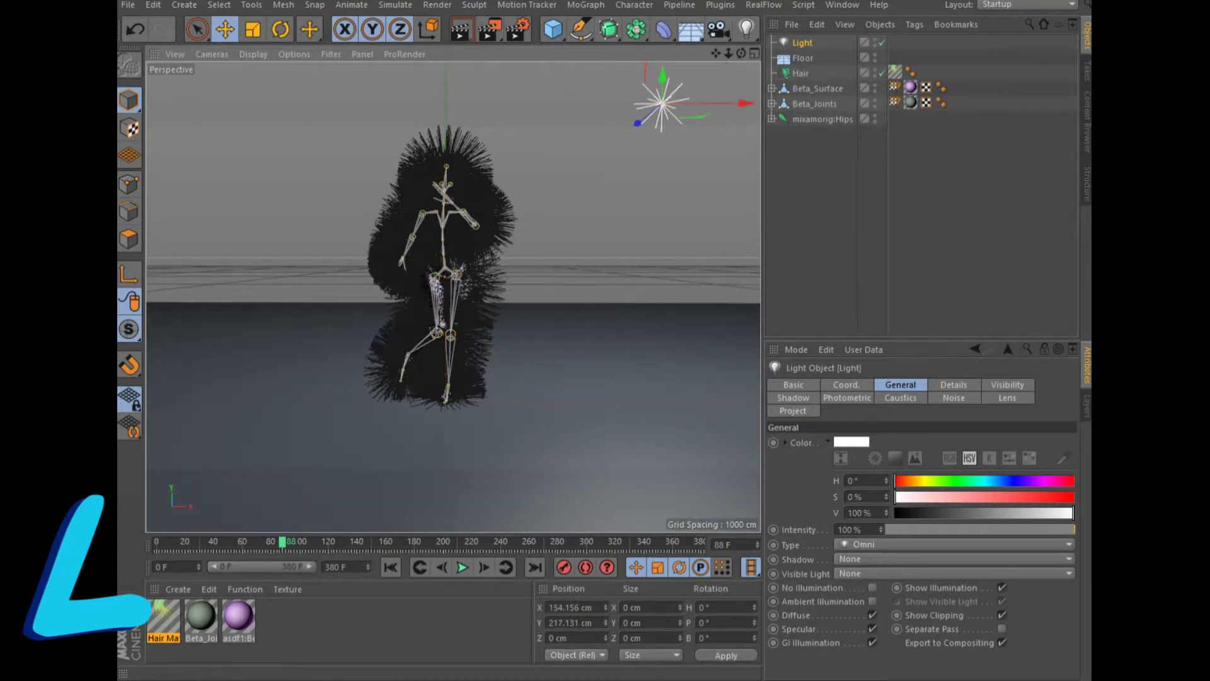
pyautogui.click(955, 559)
pyautogui.click(875, 590)
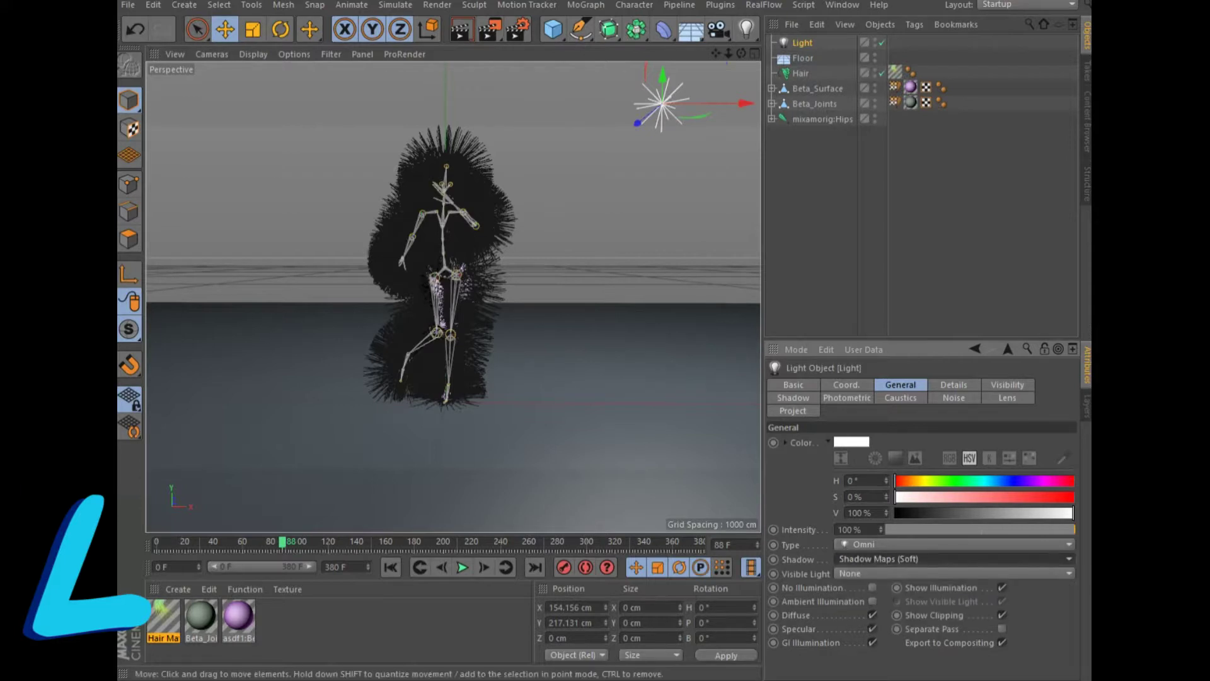
pyautogui.click(460, 29)
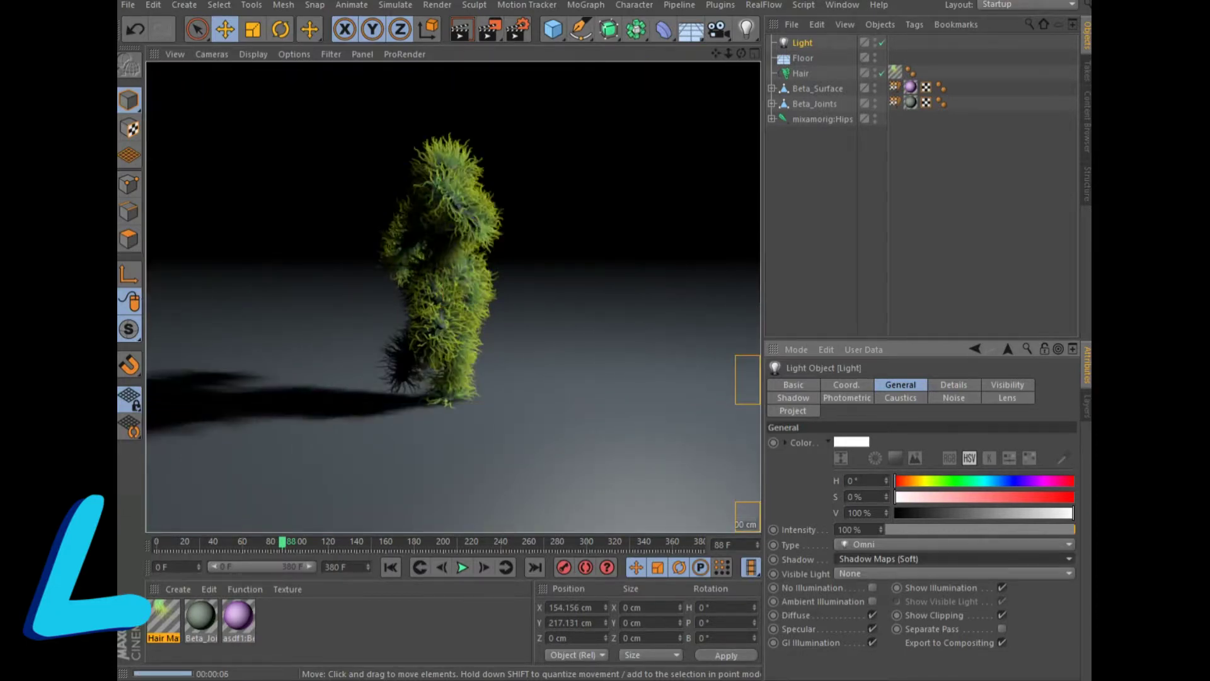
pyautogui.click(691, 29)
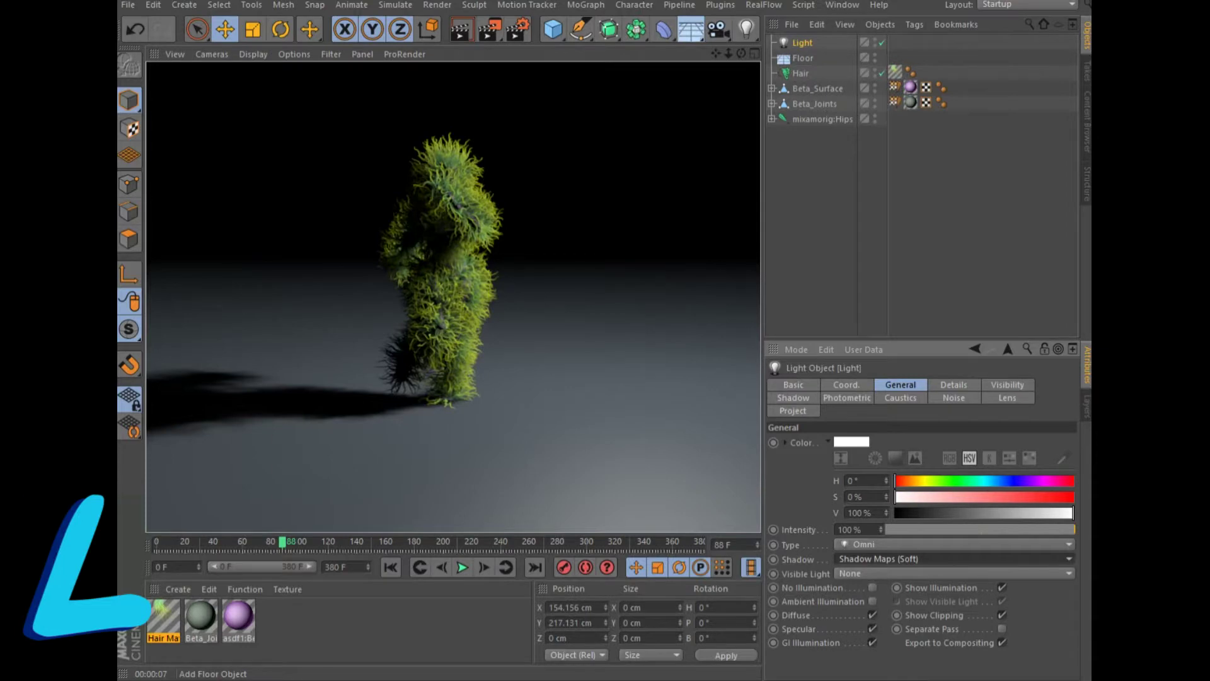
# Step: Add a Sky with a Compositing tag as the background and render the view
pyautogui.click(744, 78)
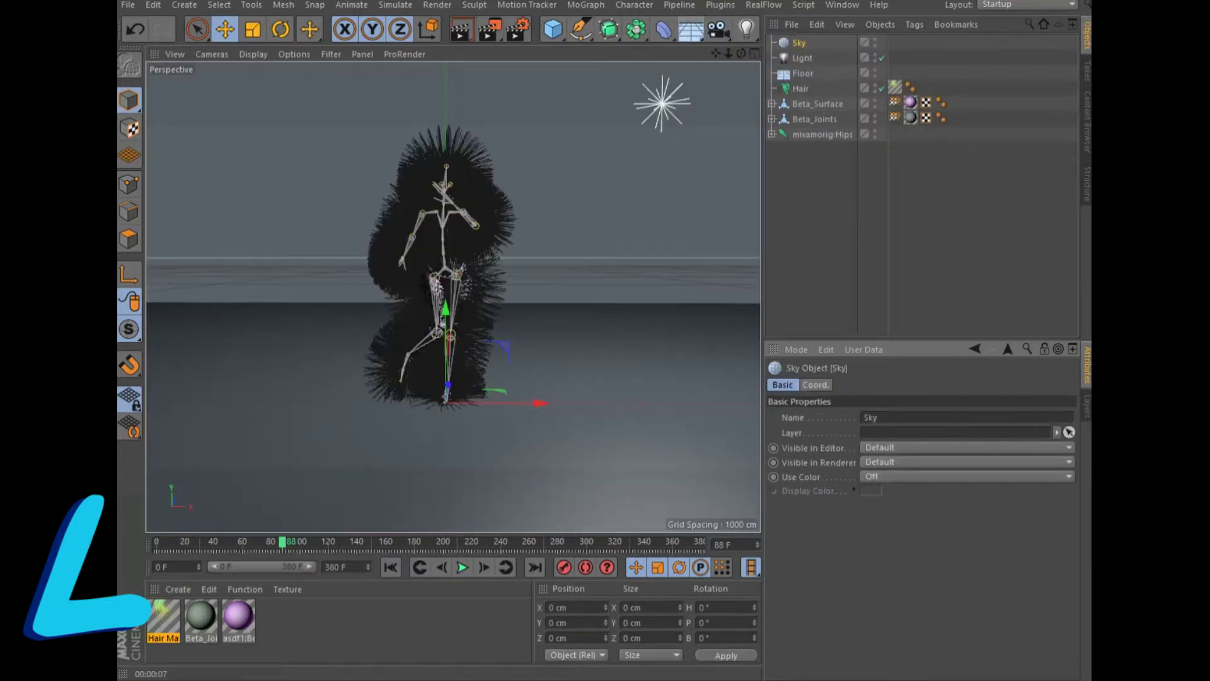
pyautogui.rightClick(799, 43)
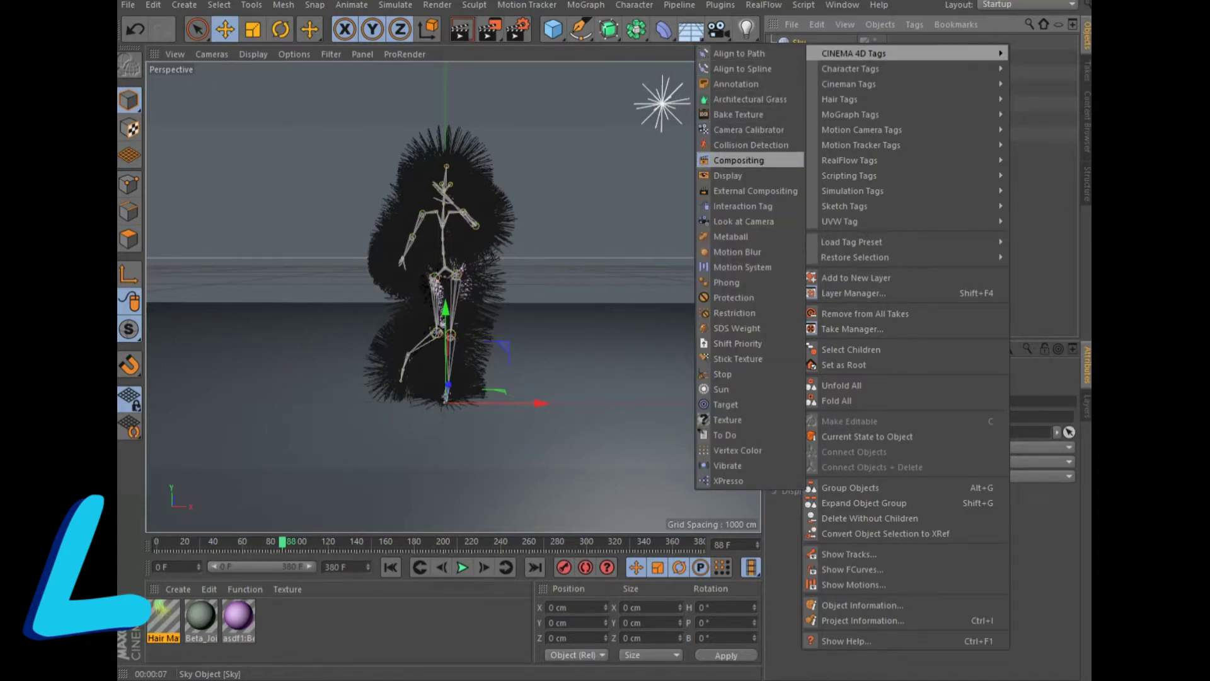
pyautogui.click(739, 160)
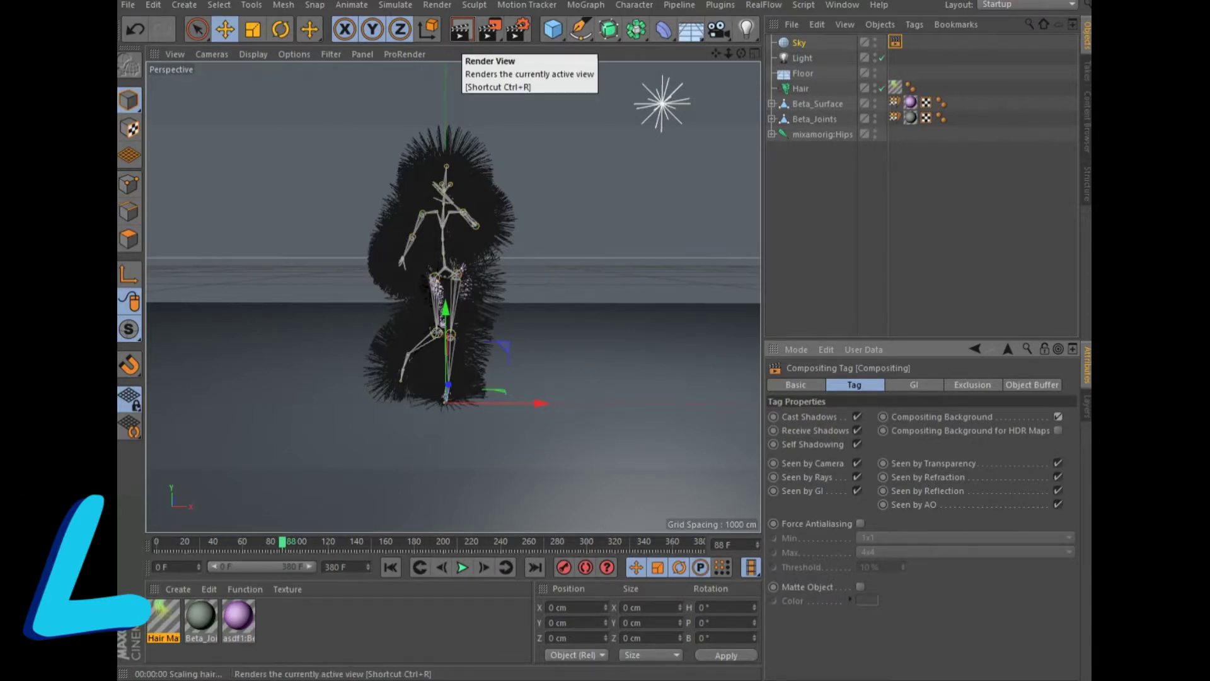
pyautogui.click(460, 29)
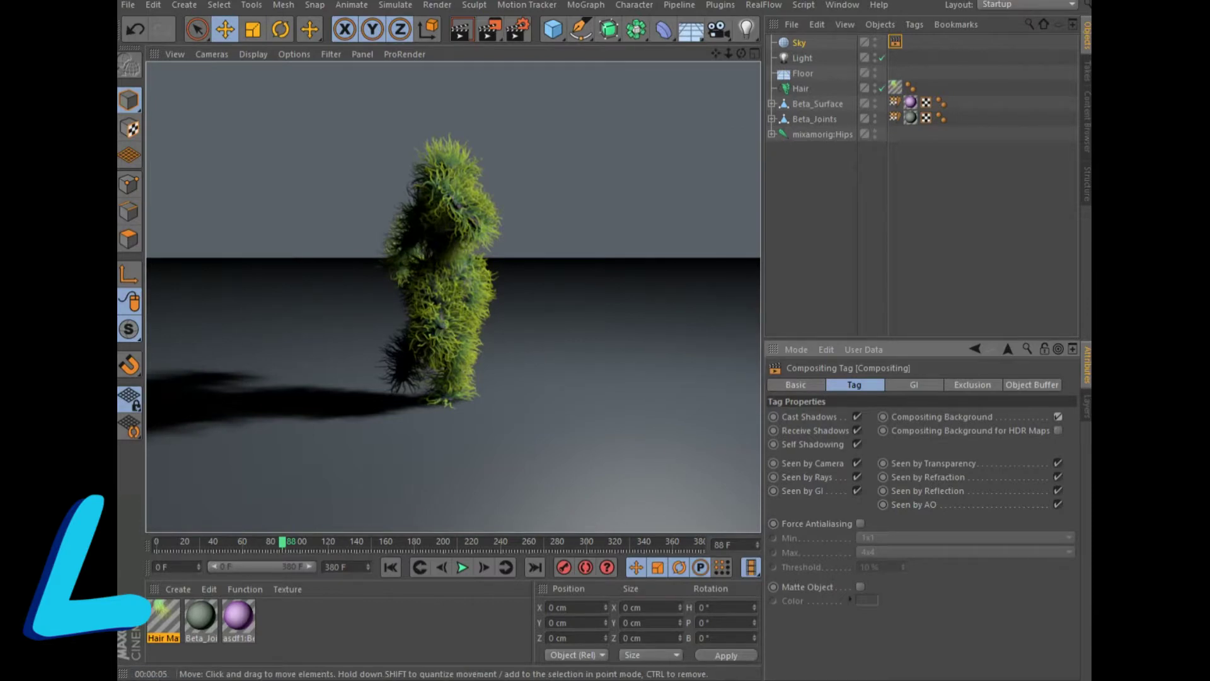
# Step: Orbit the camera to a new angle, render again, and add a second light
pyautogui.keyDown('alt'); pyautogui.moveTo(555, 297); pyautogui.dragTo(453, 293); pyautogui.keyUp('alt')
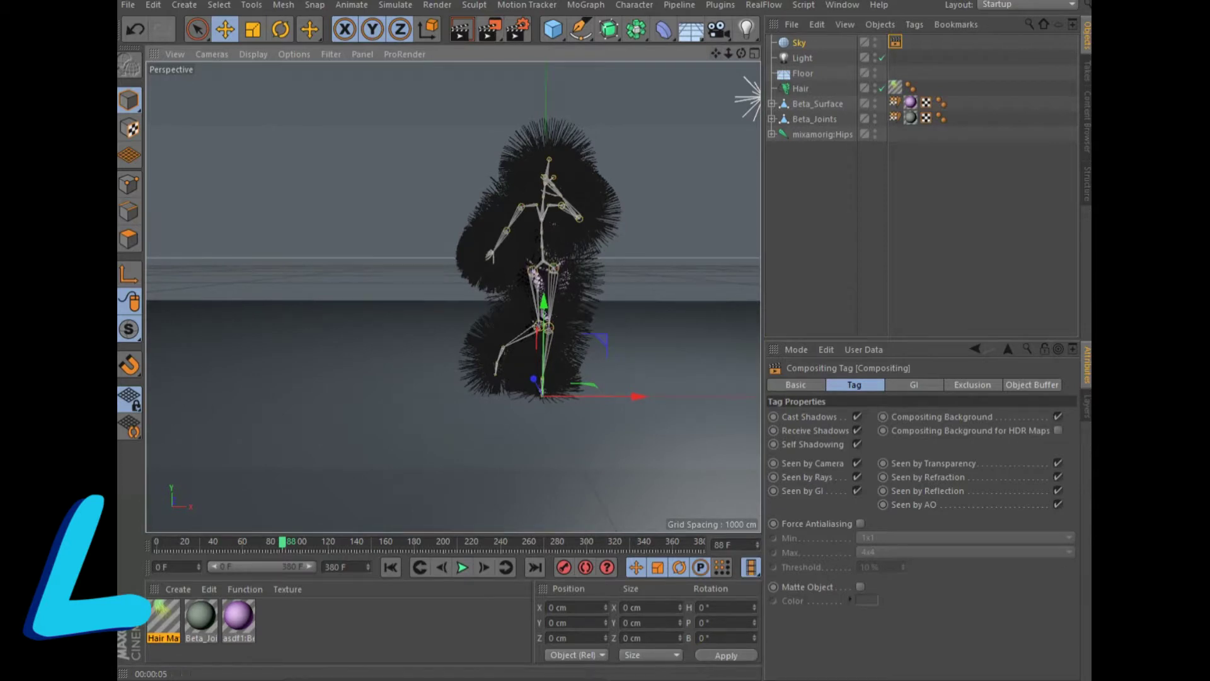
pyautogui.click(460, 29)
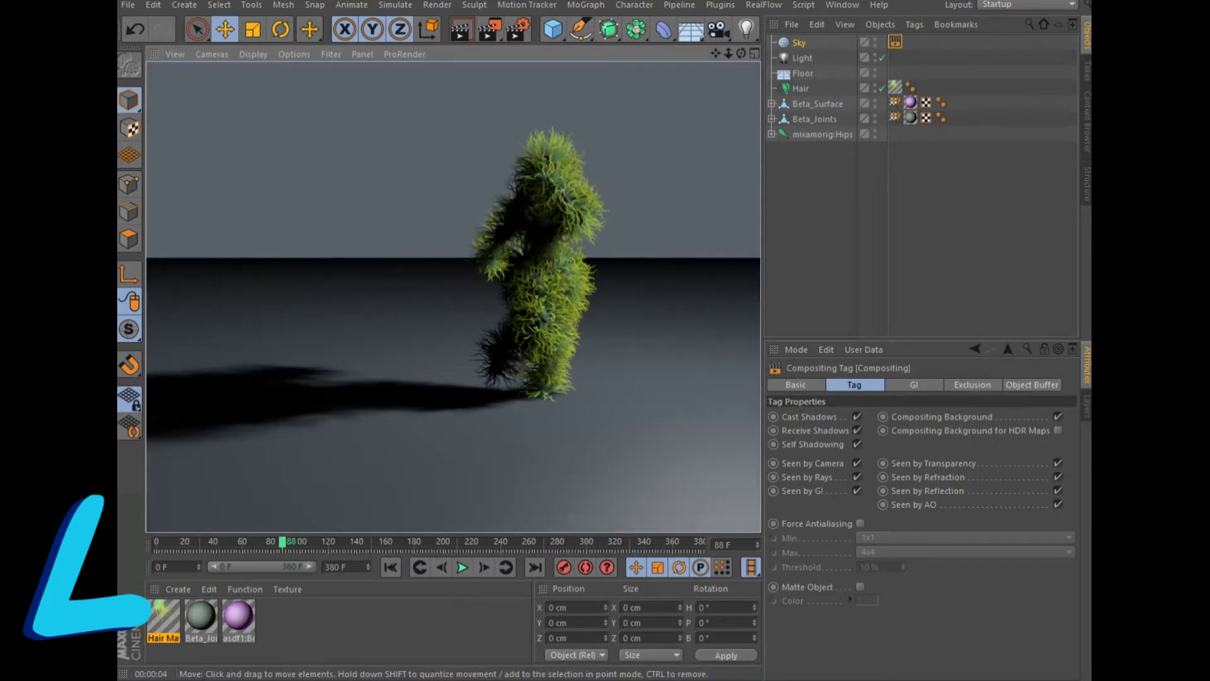
pyautogui.click(746, 28)
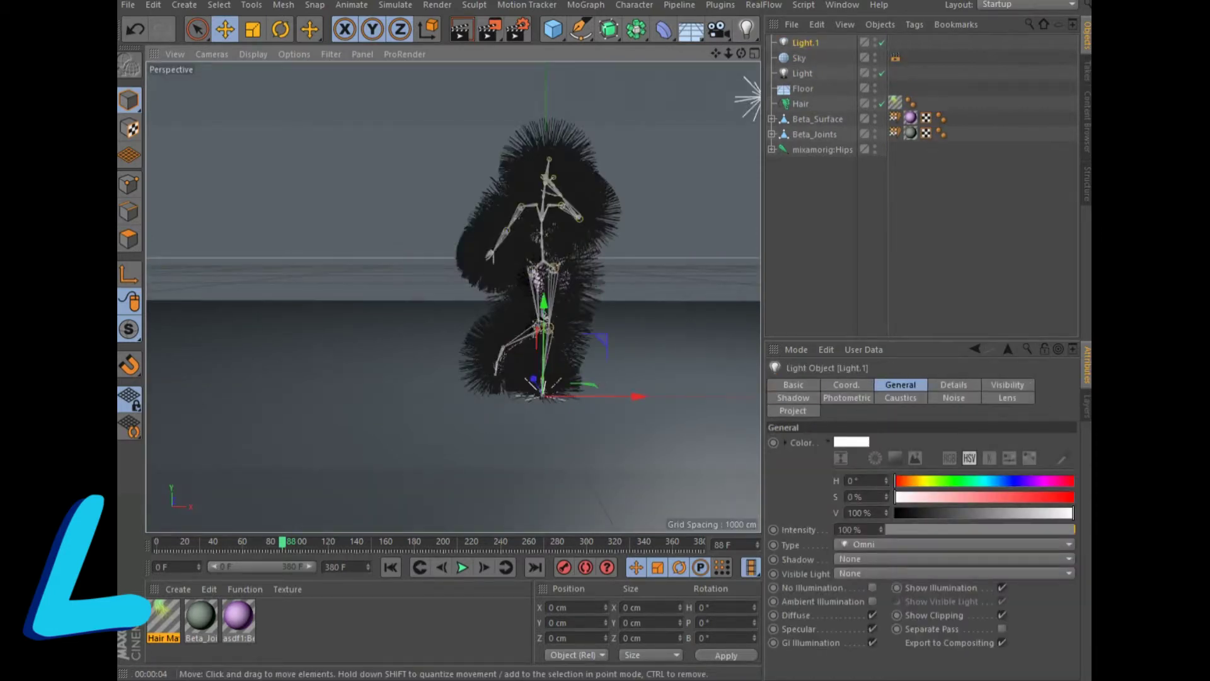
# Step: Move Light.1 up and left of the dancer to about X -282 cm, Y 228 cm
pyautogui.moveTo(624, 395); pyautogui.dragTo(425, 395)
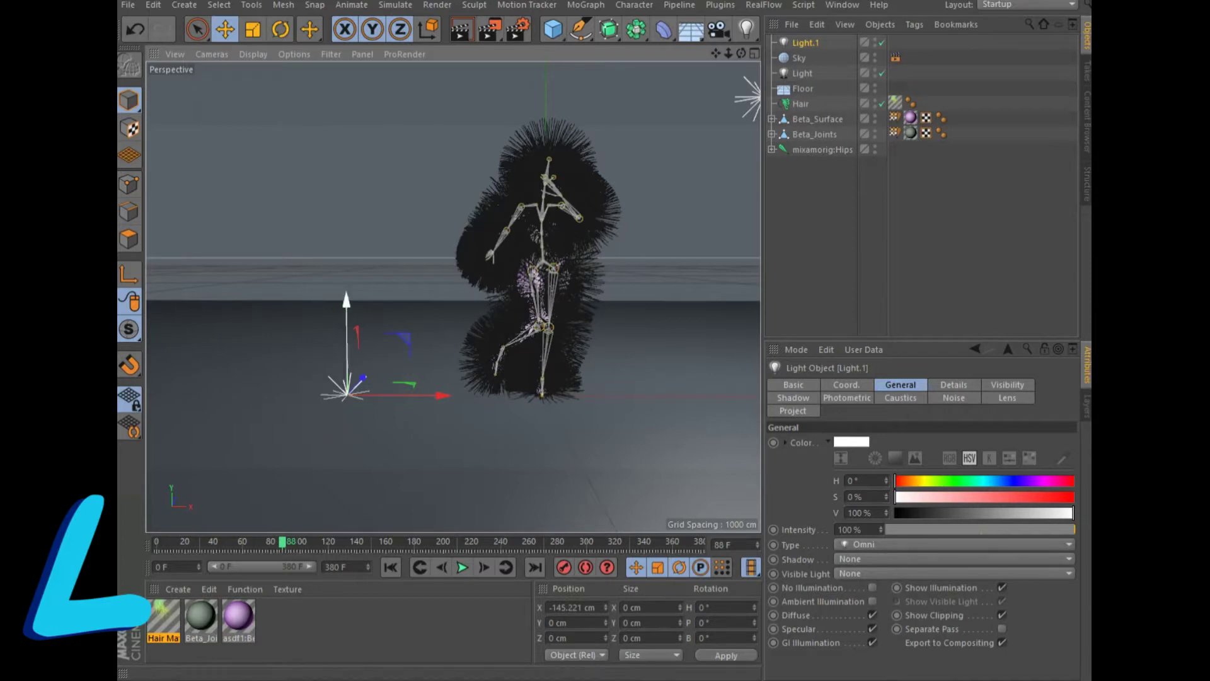
pyautogui.moveTo(345, 315); pyautogui.dragTo(345, 79)
pyautogui.moveTo(344, 142)
pyautogui.mouseDown()
pyautogui.moveTo(344, 82)
pyautogui.moveTo(234, 85)
pyautogui.mouseUp()
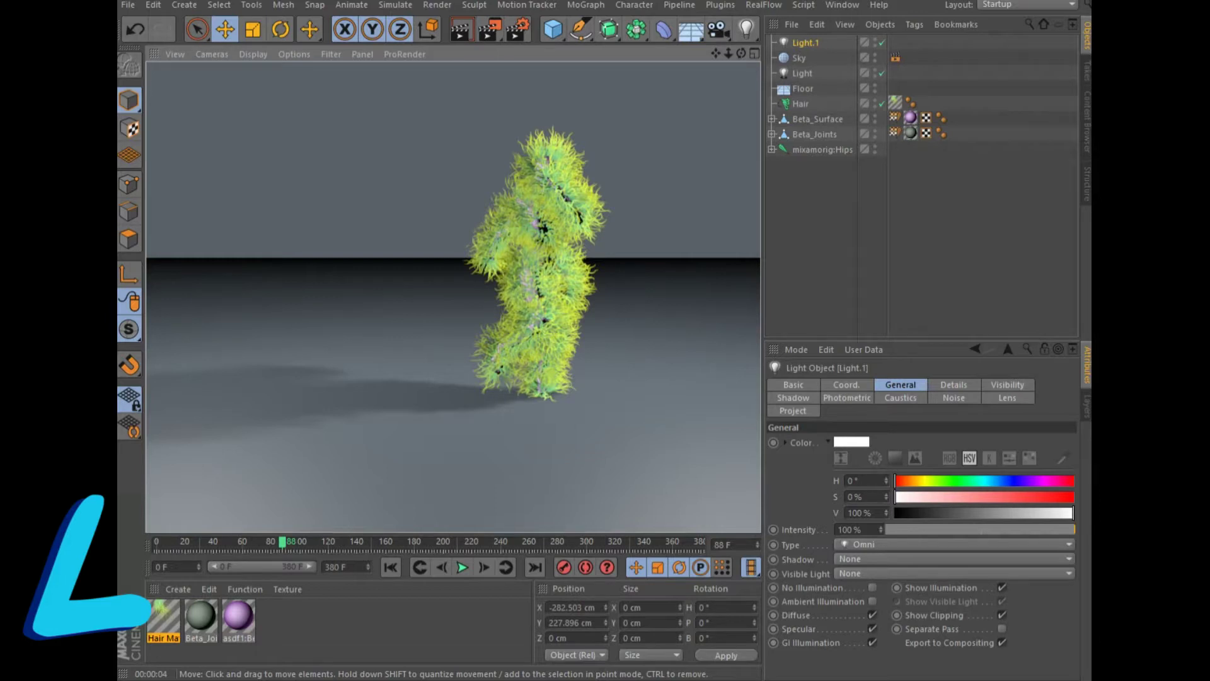
pyautogui.doubleClick(163, 617)
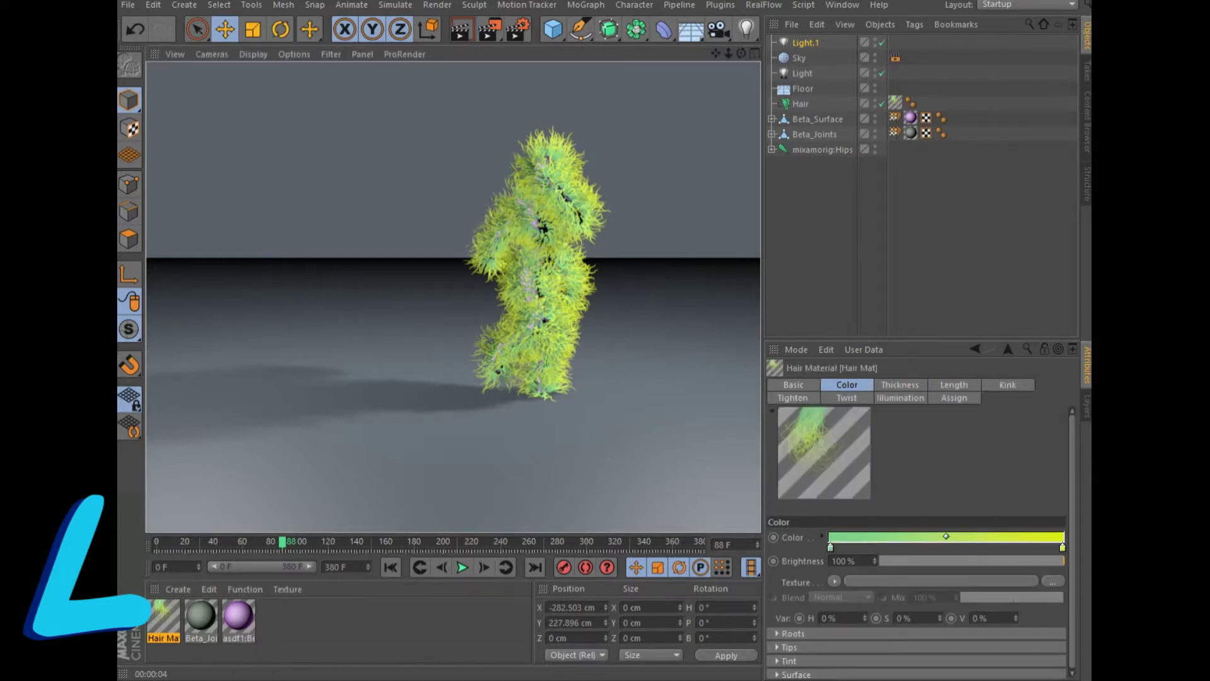
# Step: Recolour the hair gradient's left stop to cyan (H 193°, S 93%, V 65%)
pyautogui.click(371, 256)
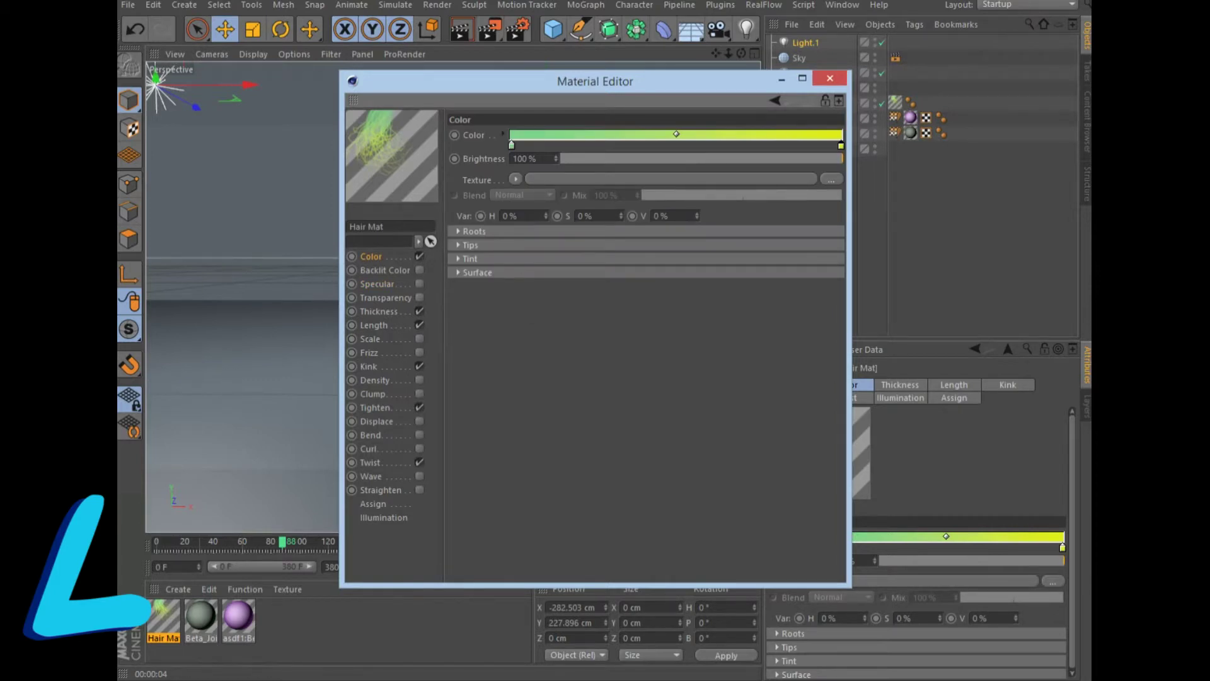
pyautogui.moveTo(511, 144); pyautogui.dragTo(544, 145)
pyautogui.doubleClick(543, 145)
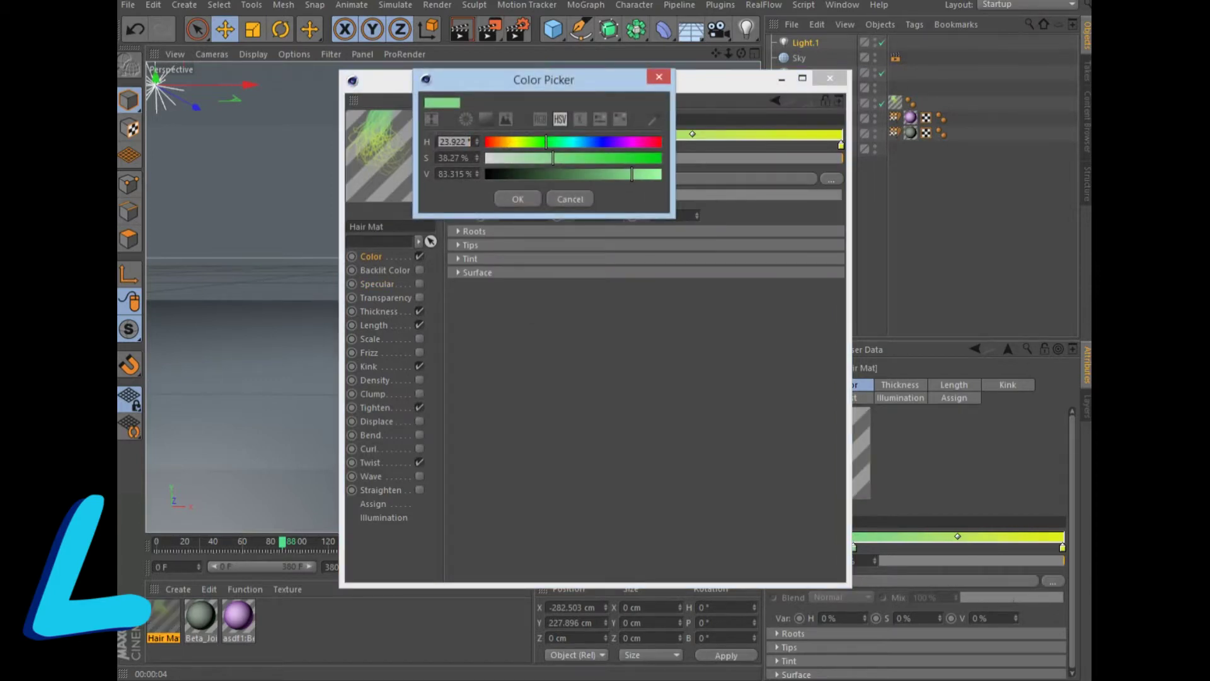
pyautogui.write('193')
pyautogui.press('Return')
pyautogui.write('93')
pyautogui.press('Return')
pyautogui.write('65')
pyautogui.press('Return')
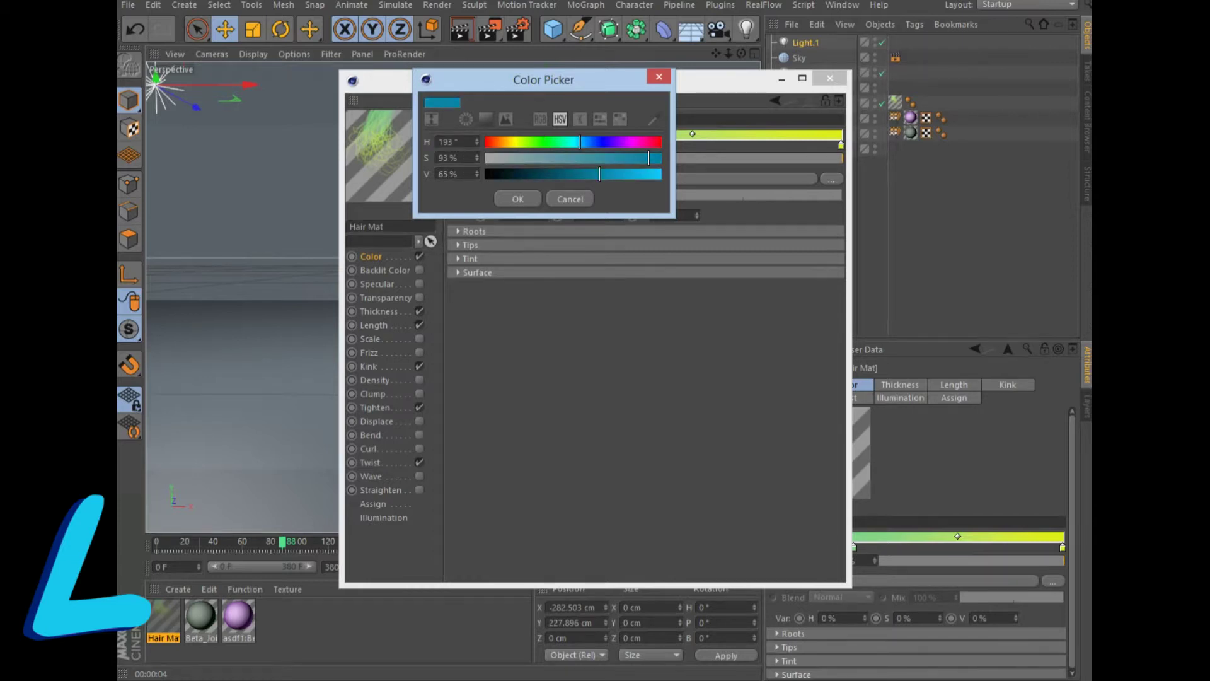
pyautogui.click(518, 199)
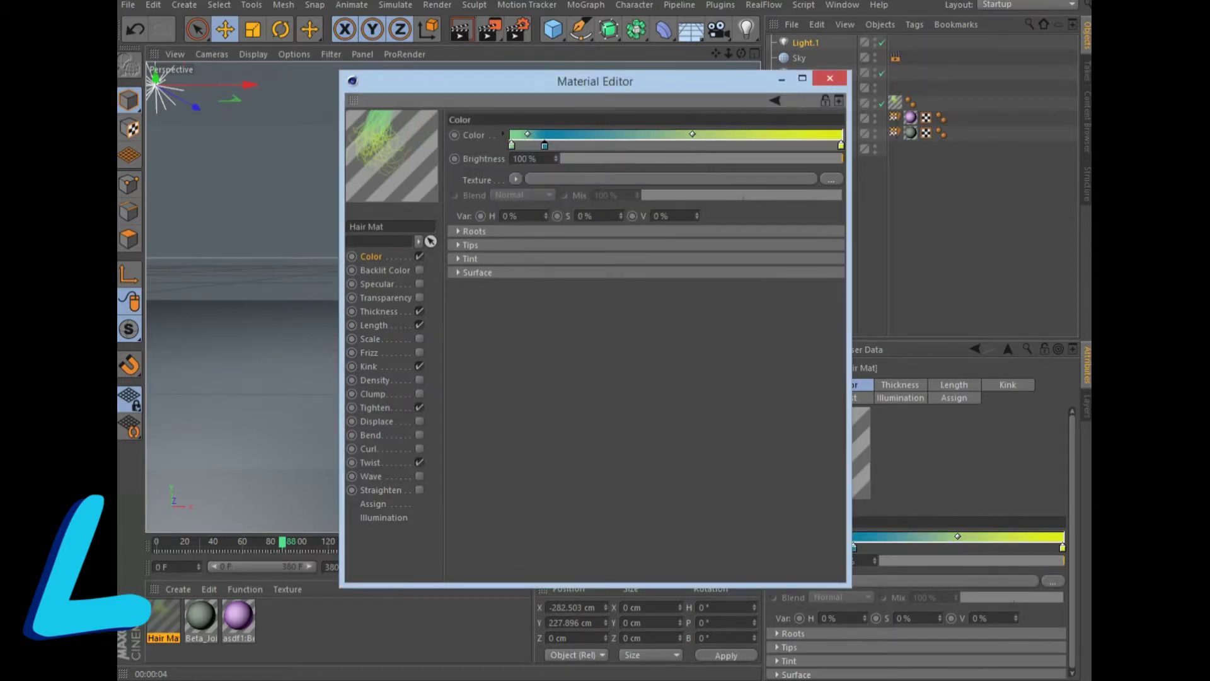
pyautogui.doubleClick(544, 145)
pyautogui.click(553, 198)
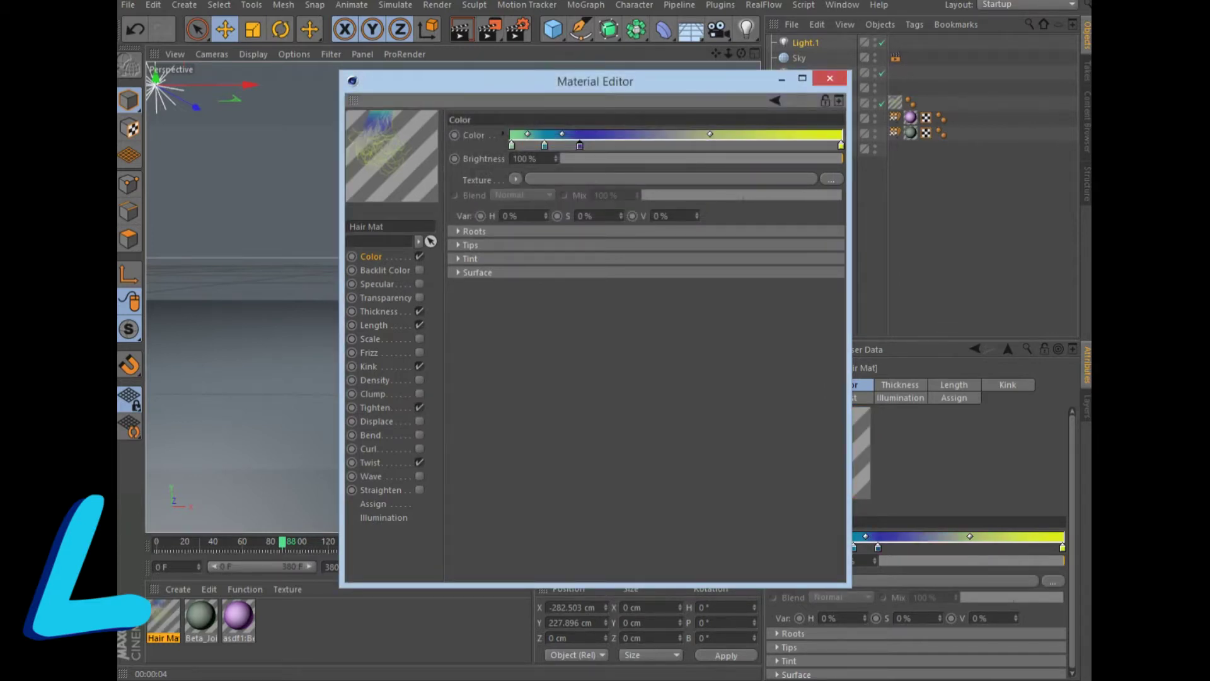
# Step: Add a dark green gradient stop and darken the rightmost yellow stop
pyautogui.click(621, 144)
pyautogui.doubleClick(622, 145)
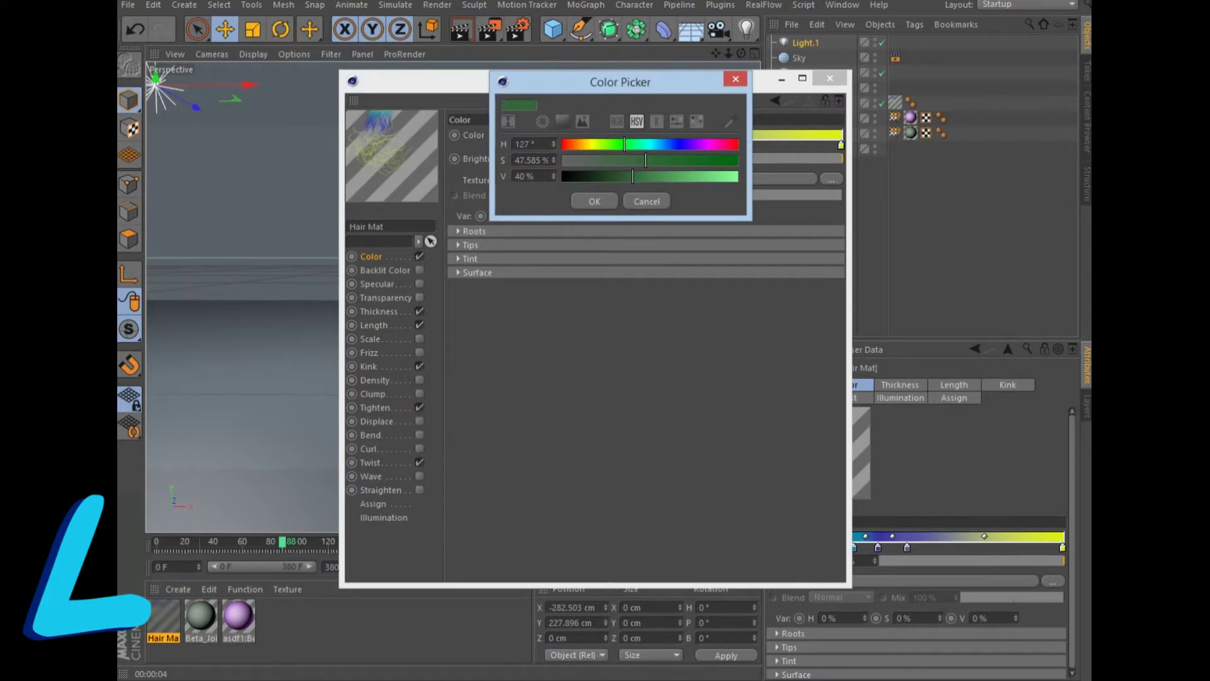
pyautogui.press('Return')
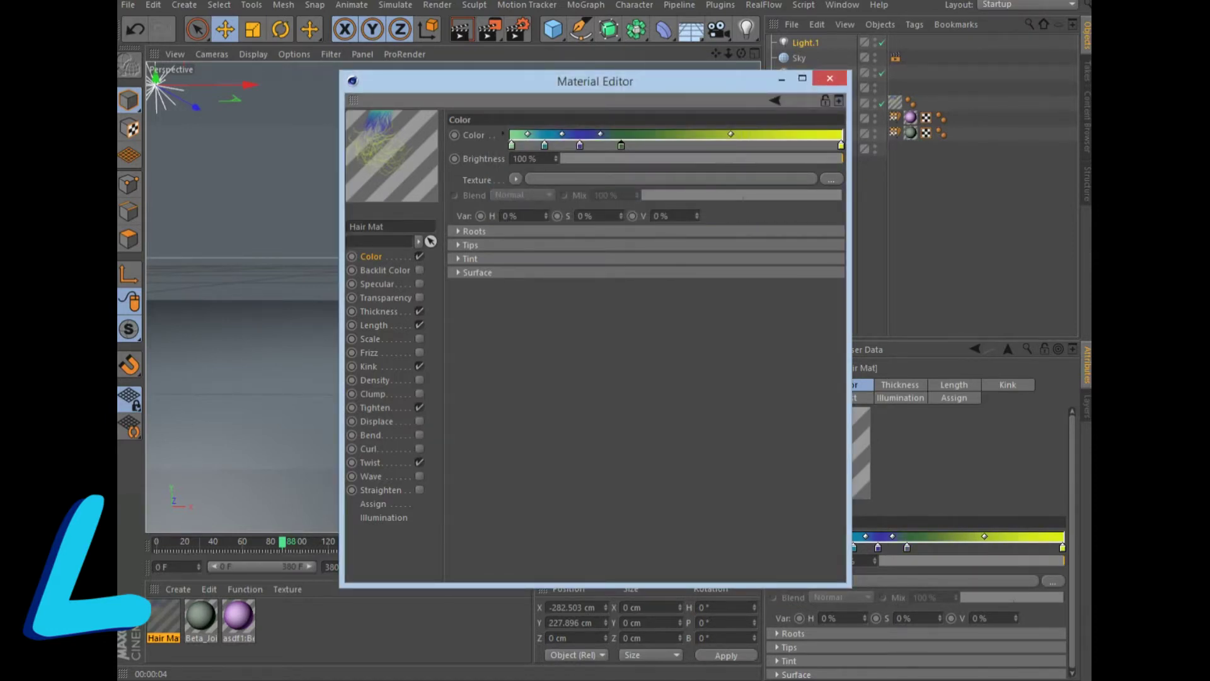
pyautogui.doubleClick(841, 145)
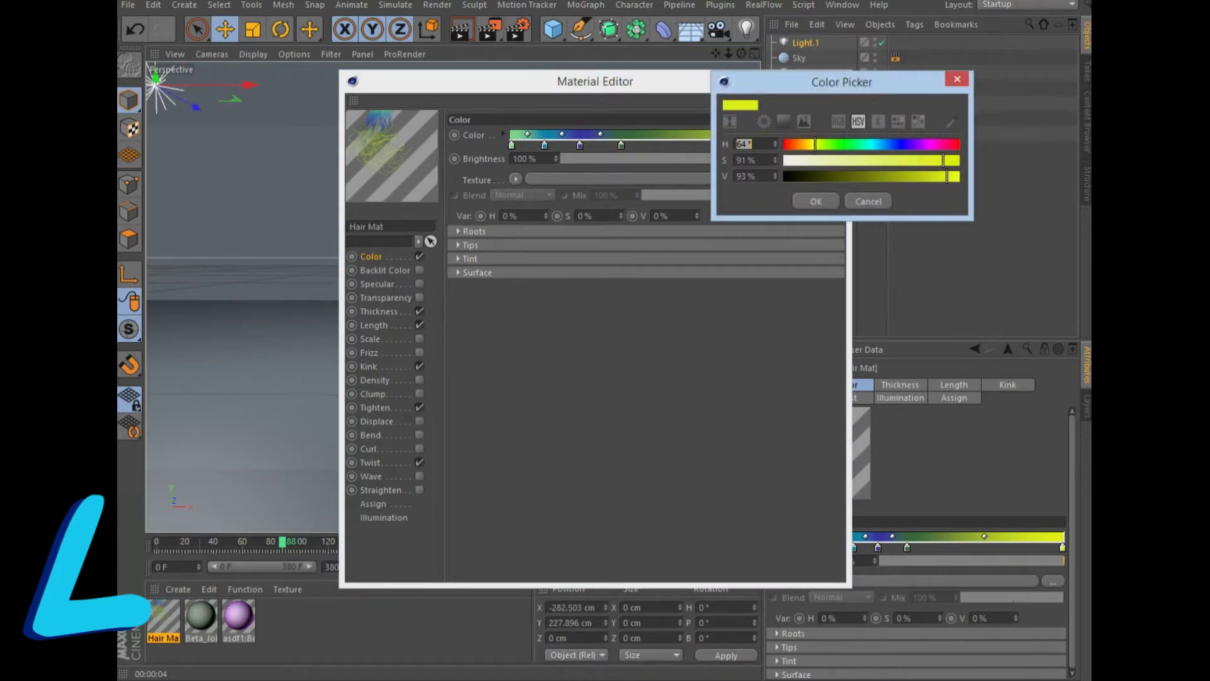
pyautogui.press('Return')
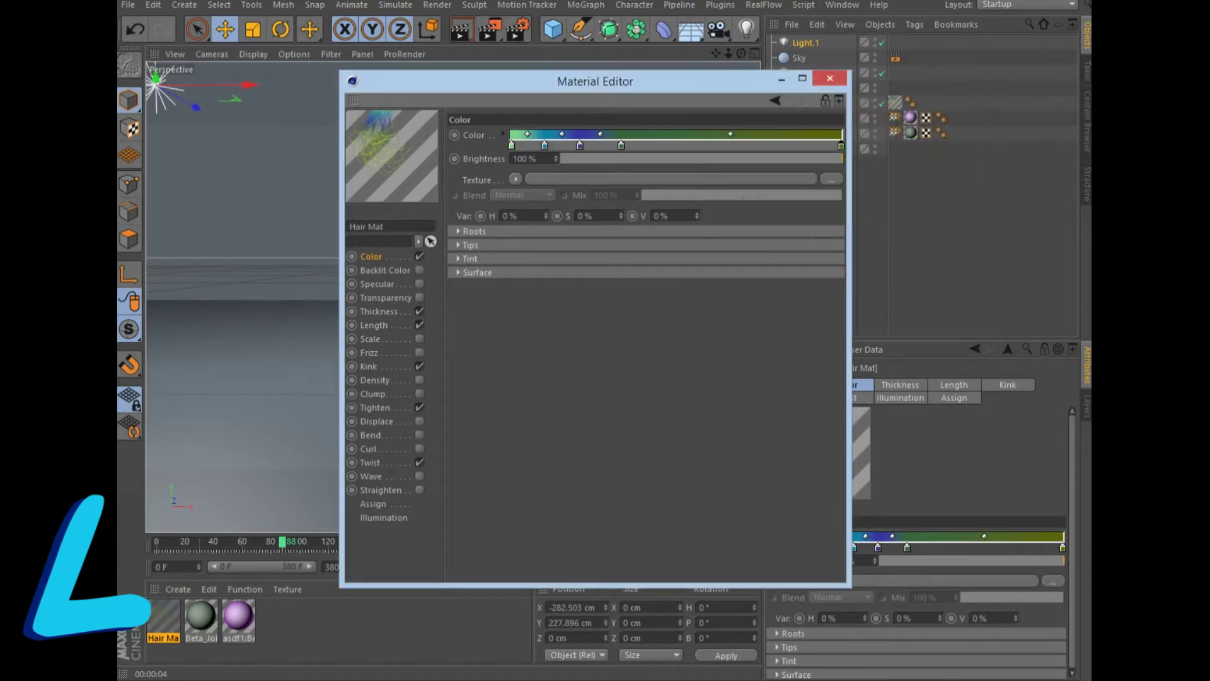
# Step: Add a brown stop at hue 25° and a green stop at hue 142°
pyautogui.doubleClick(711, 145)
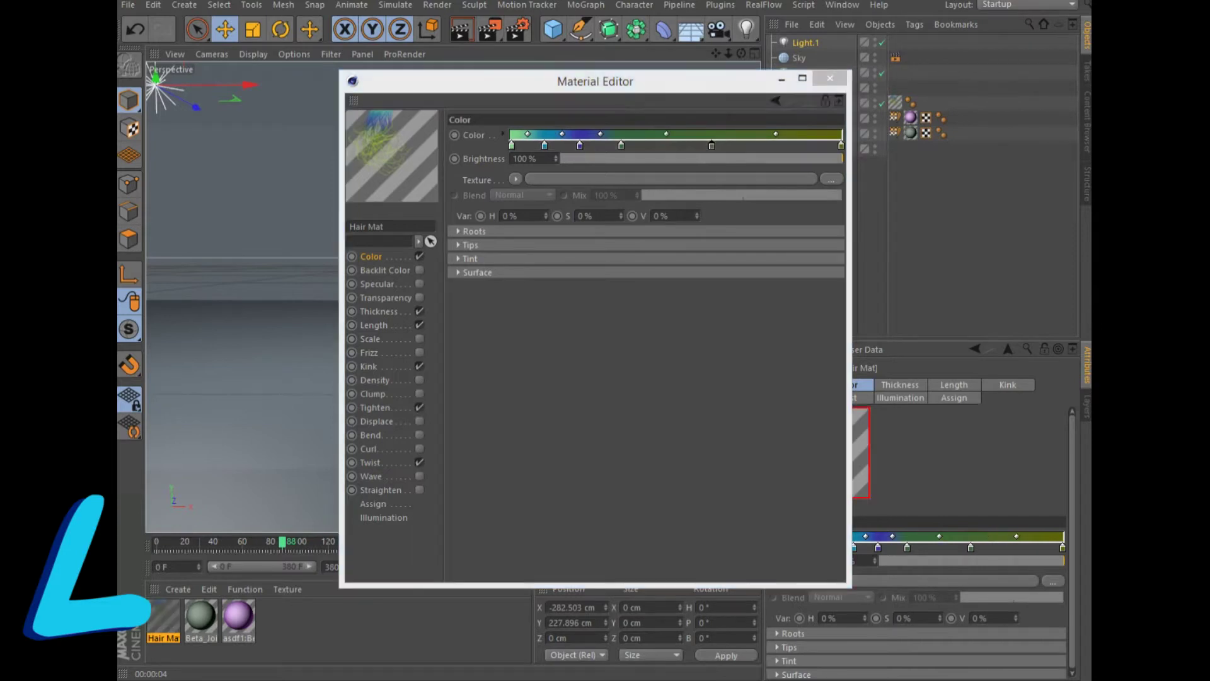
pyautogui.write('25')
pyautogui.press('Return')
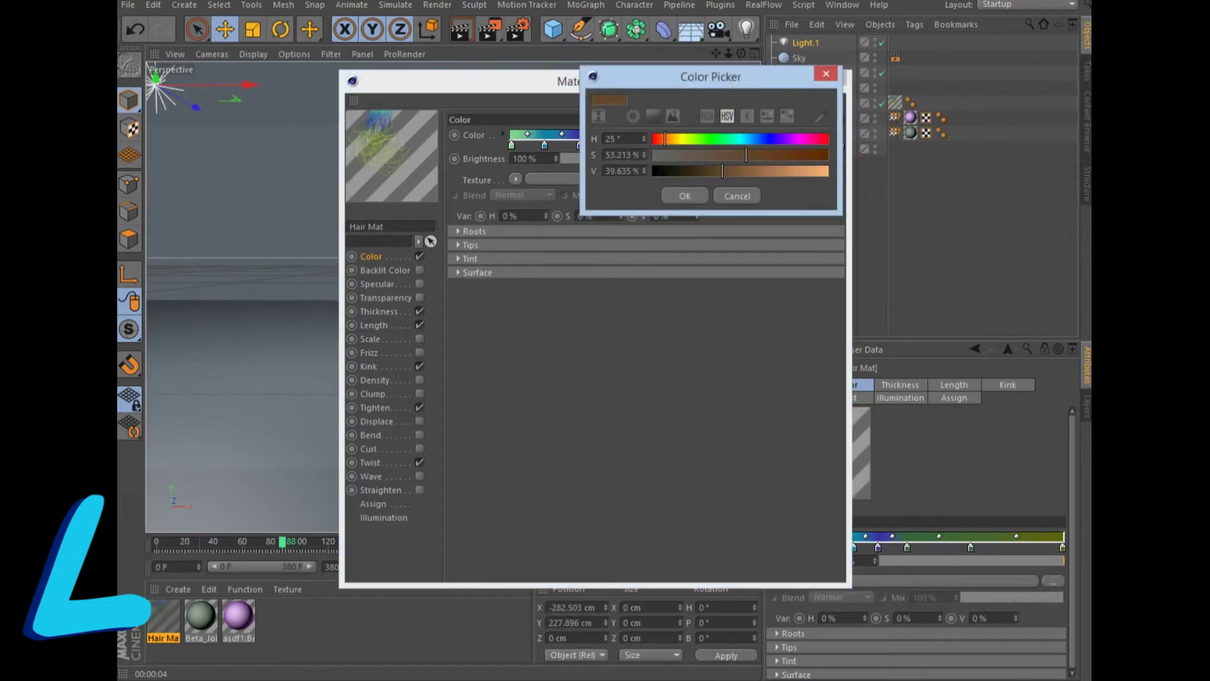
pyautogui.press('Return')
pyautogui.doubleClick(748, 145)
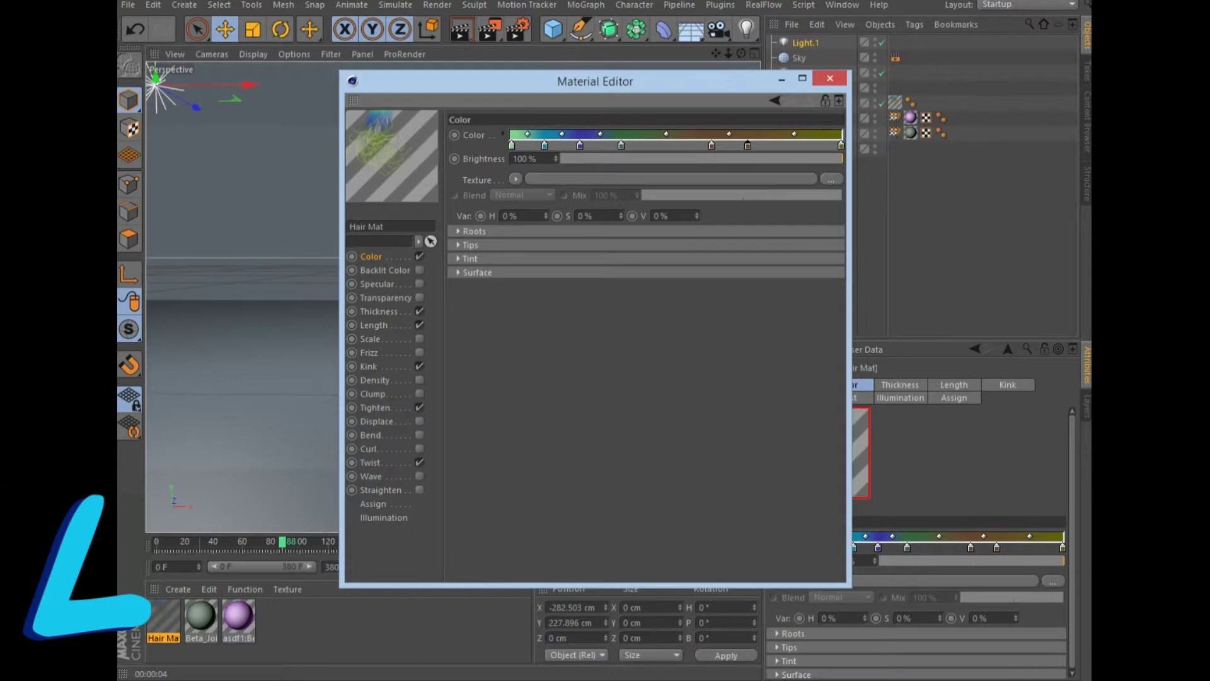
pyautogui.write('142')
pyautogui.press('Return')
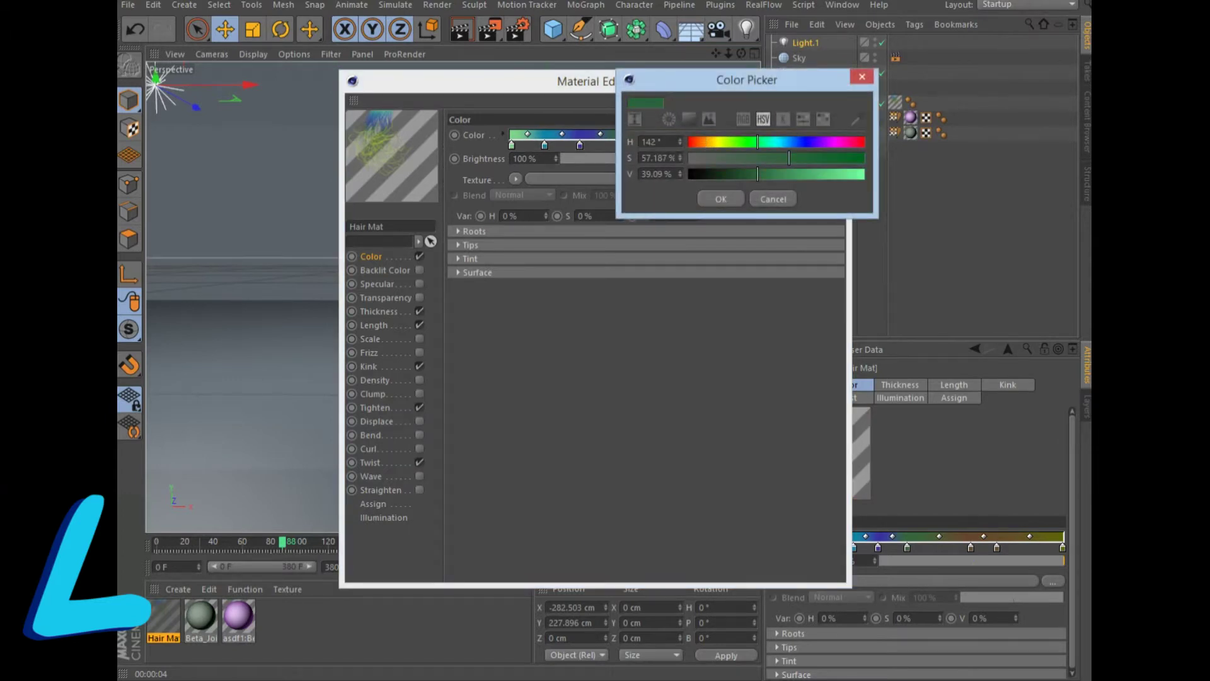
pyautogui.press('Return')
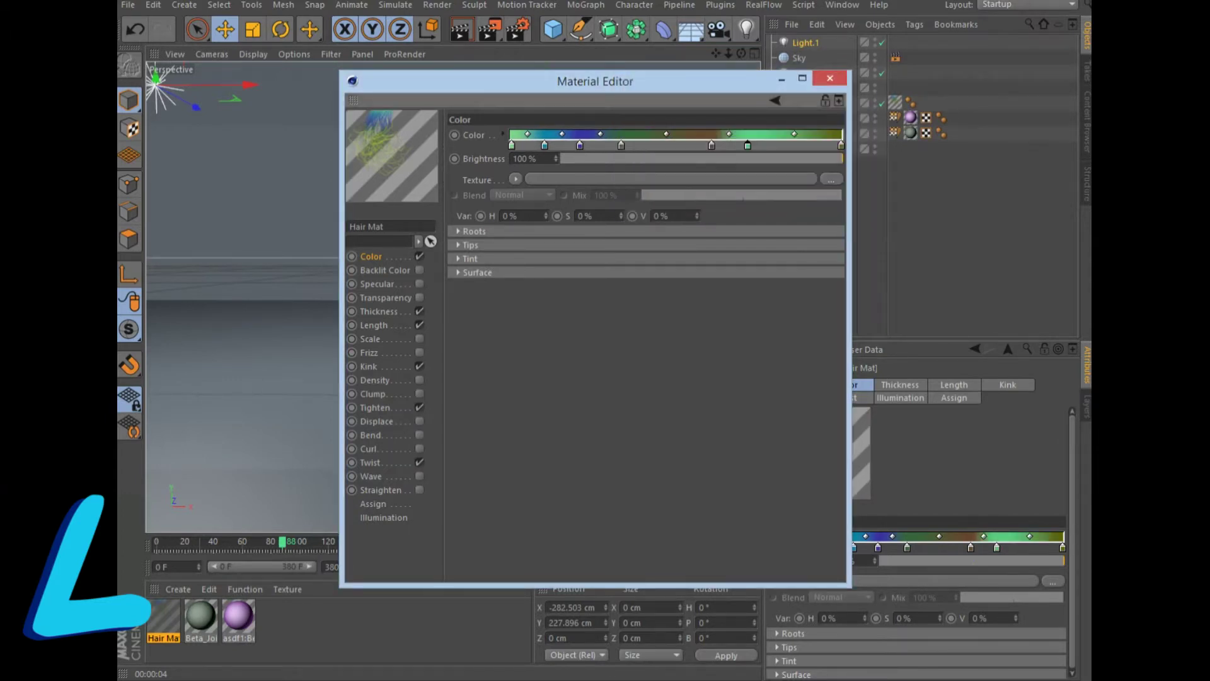
# Step: Add a pure yellow stop (H 59°, S 100%, V 100%) and render the multicoloured hair
pyautogui.doubleClick(786, 145)
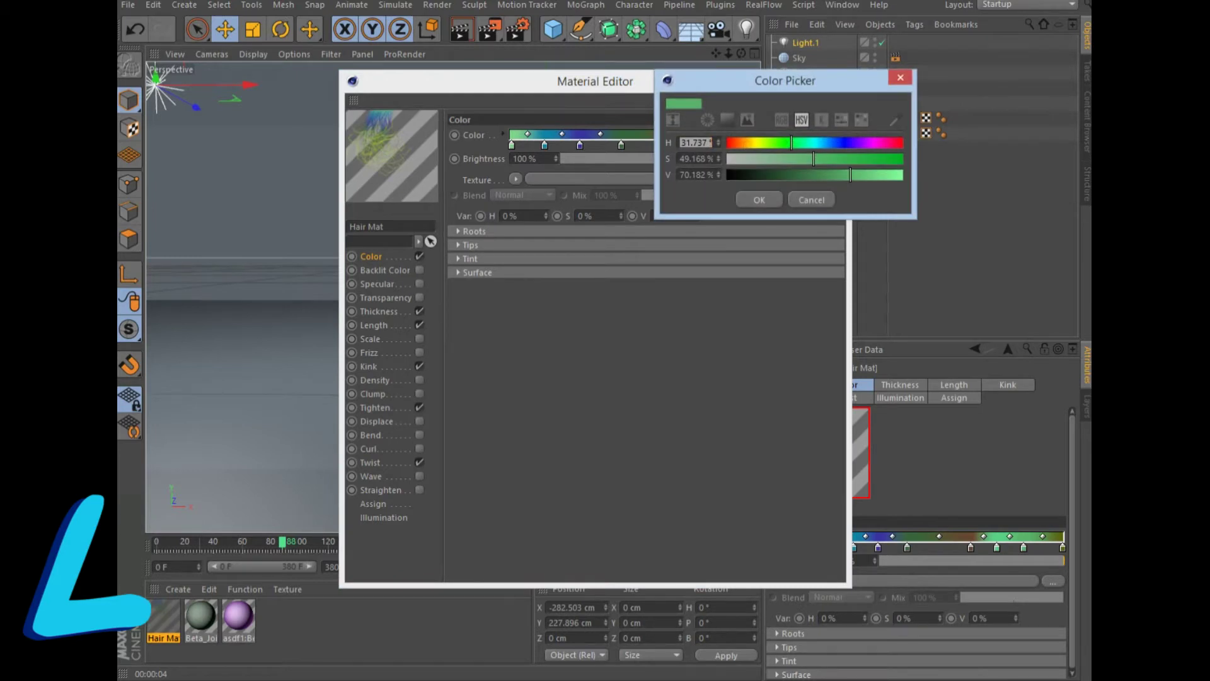
pyautogui.write('59')
pyautogui.press('Return')
pyautogui.press('Tab')
pyautogui.write('100')
pyautogui.press('Tab')
pyautogui.write('100')
pyautogui.press('Return')
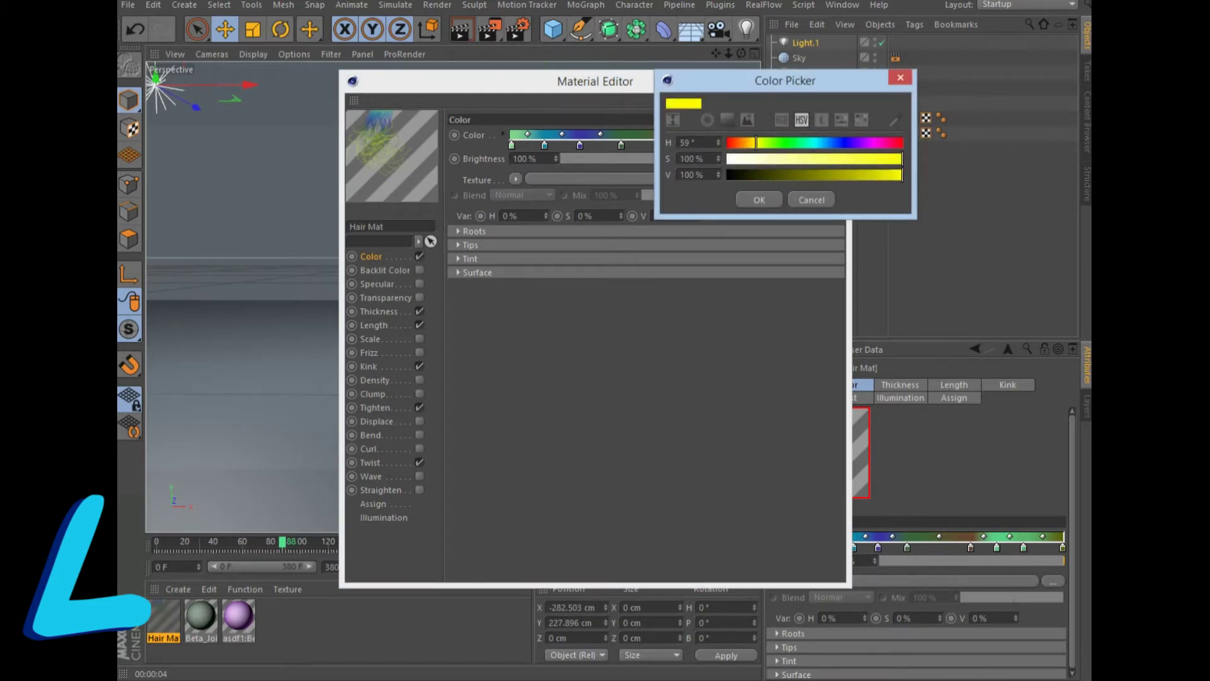
pyautogui.press('Return')
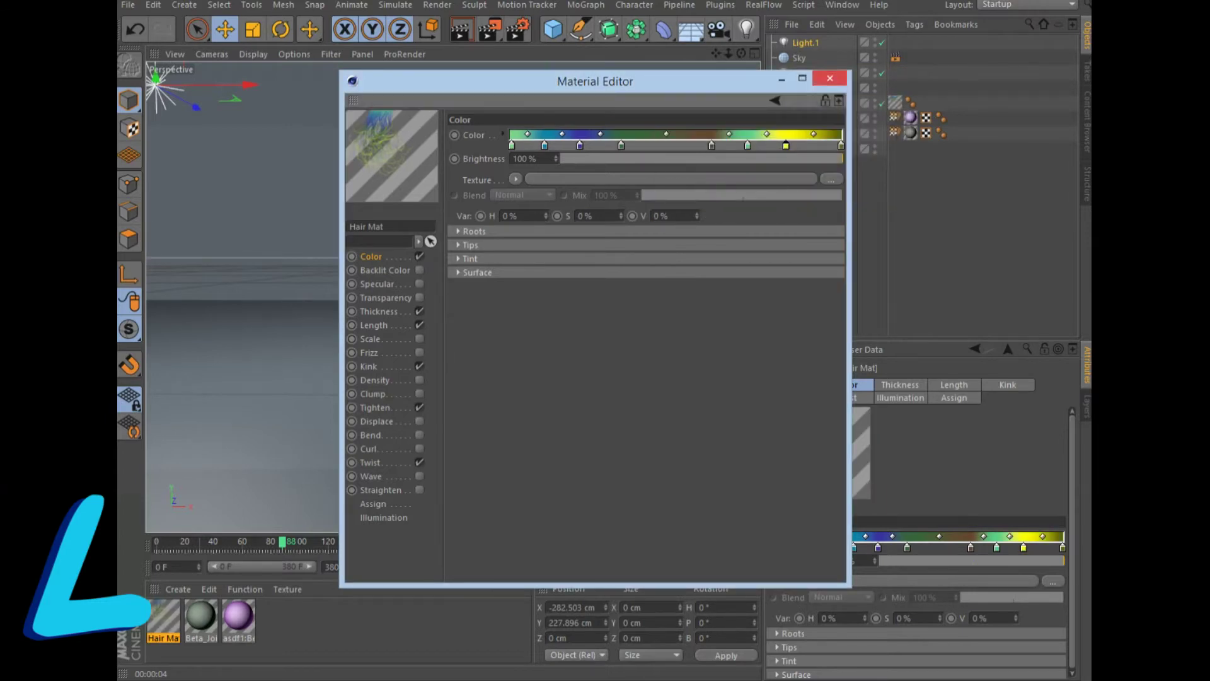
pyautogui.hotkey('alt', 'F4')
pyautogui.click(461, 29)
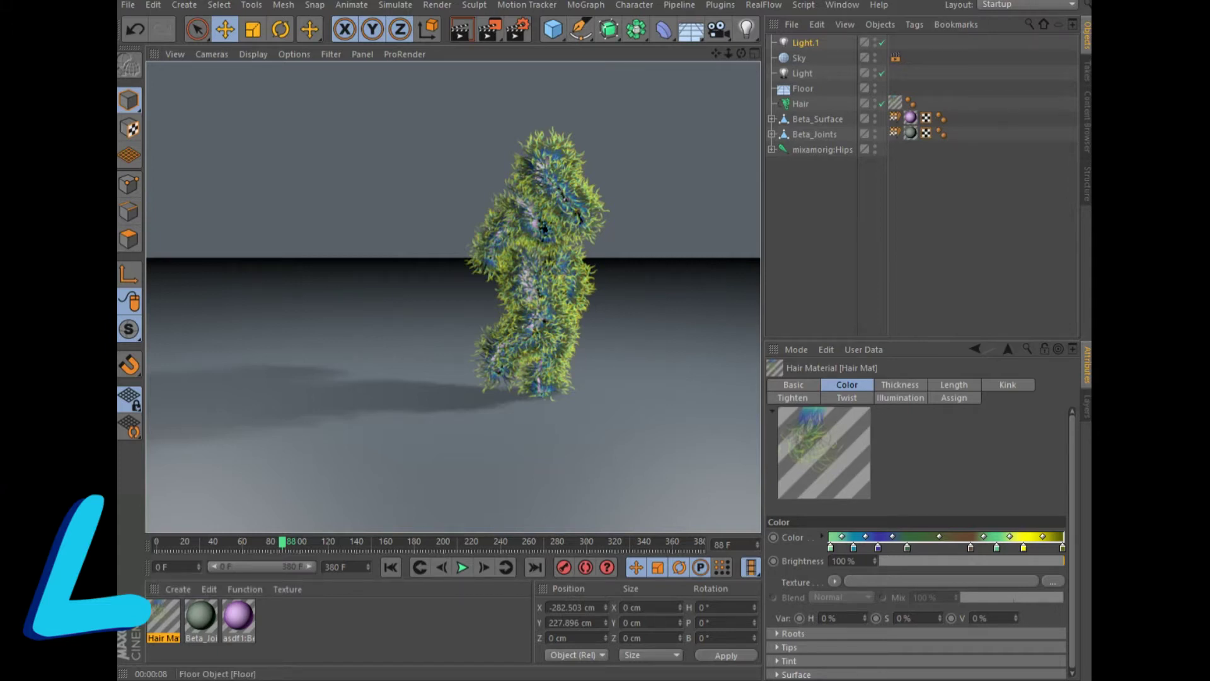
# Step: Give the Floor a Hair Collider tag with 16% friction and render frame 103
pyautogui.click(802, 88)
pyautogui.rightClick(803, 89)
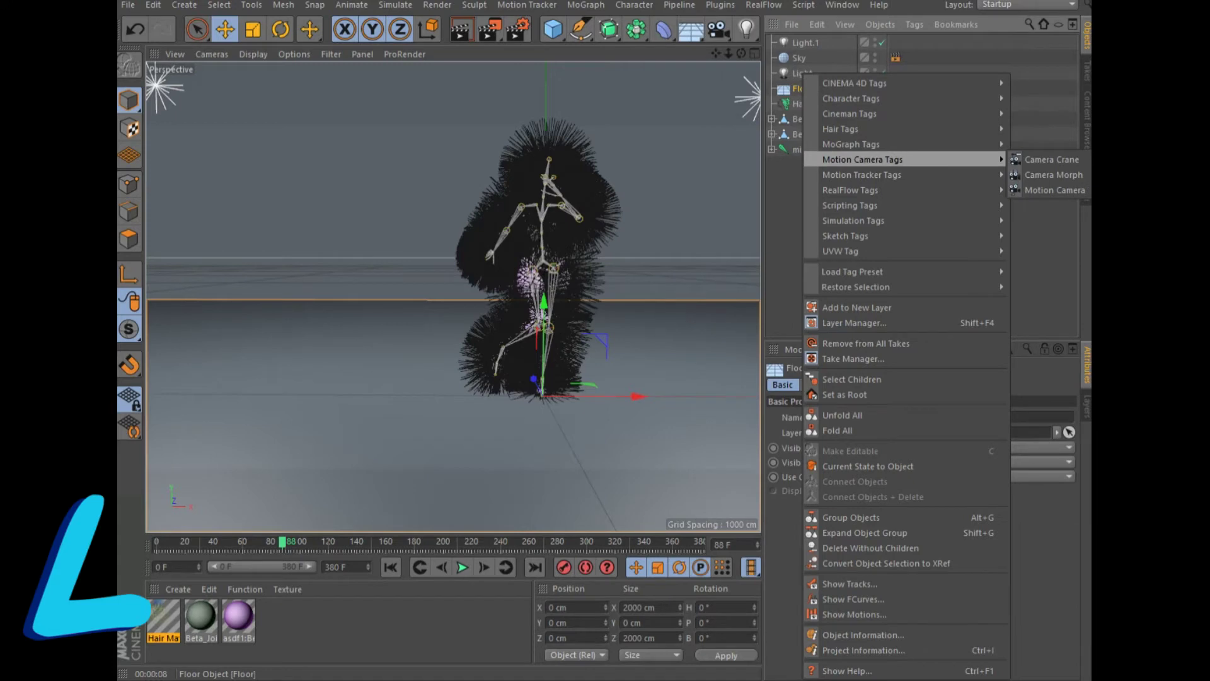
pyautogui.moveTo(841, 129)
pyautogui.click(760, 144)
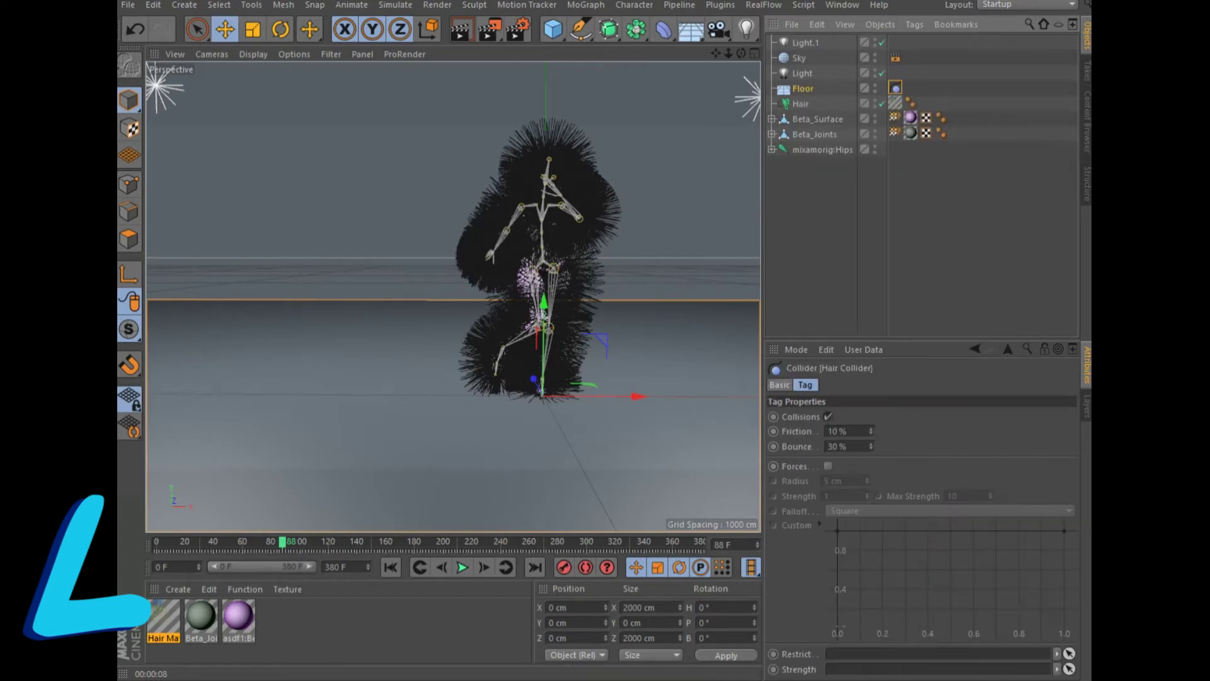
pyautogui.click(871, 429)
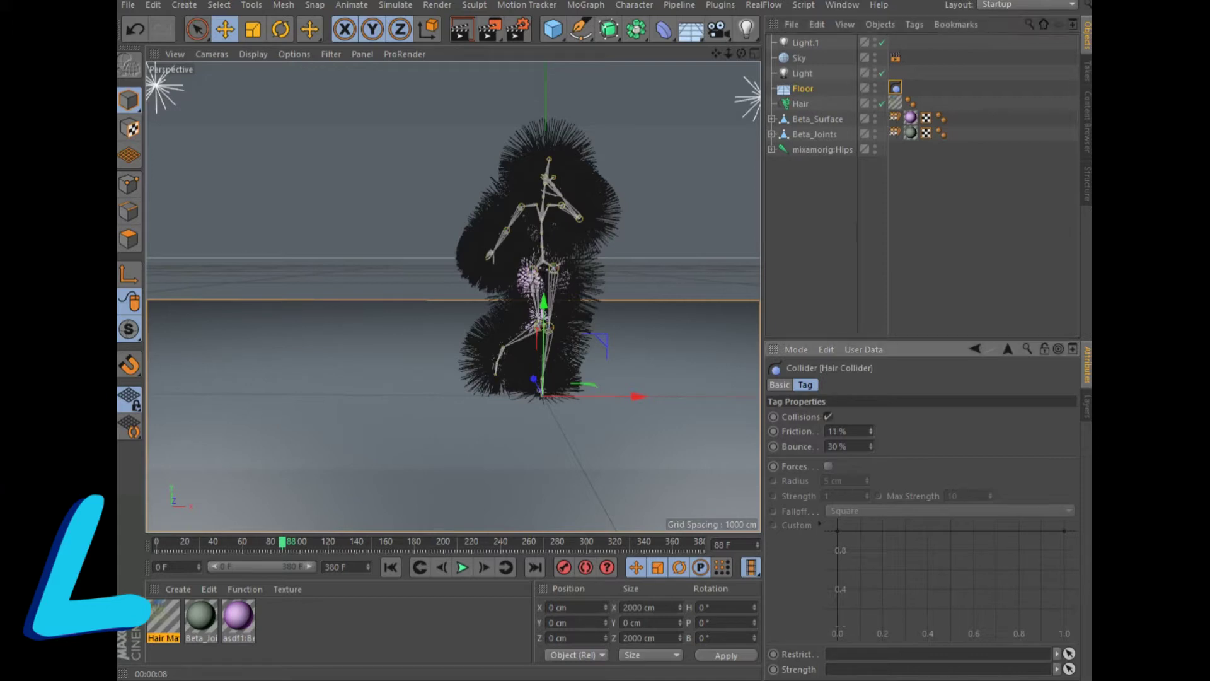
pyautogui.click(462, 567)
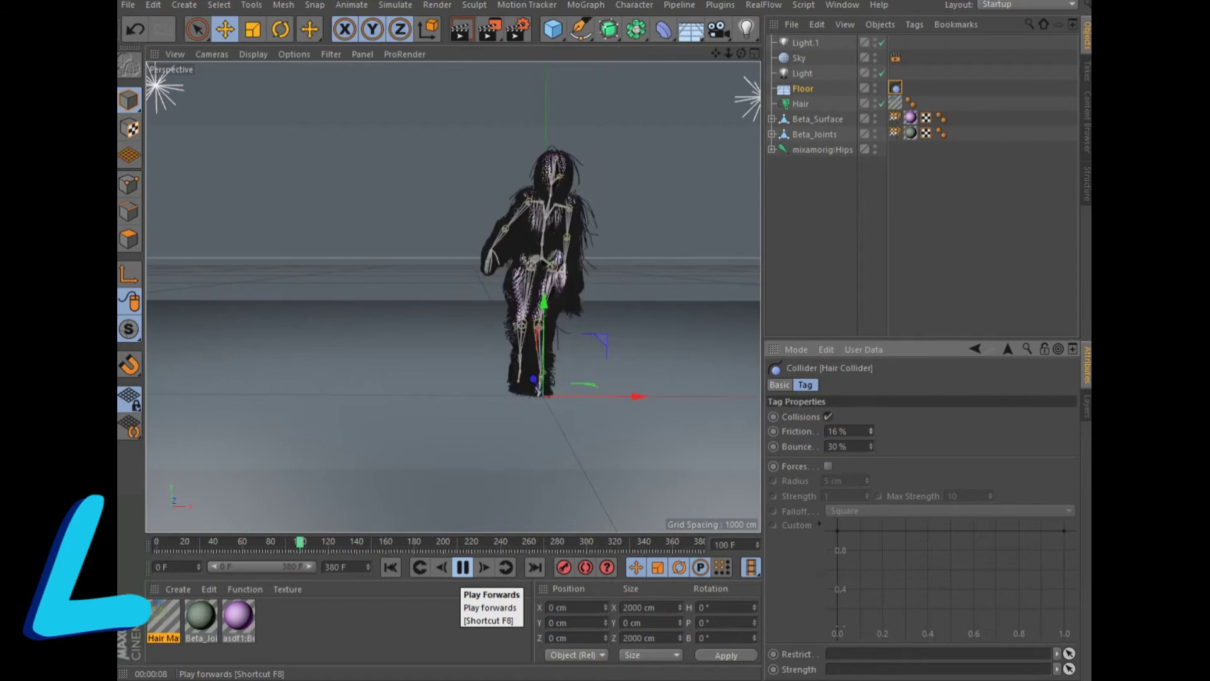
pyautogui.click(462, 567)
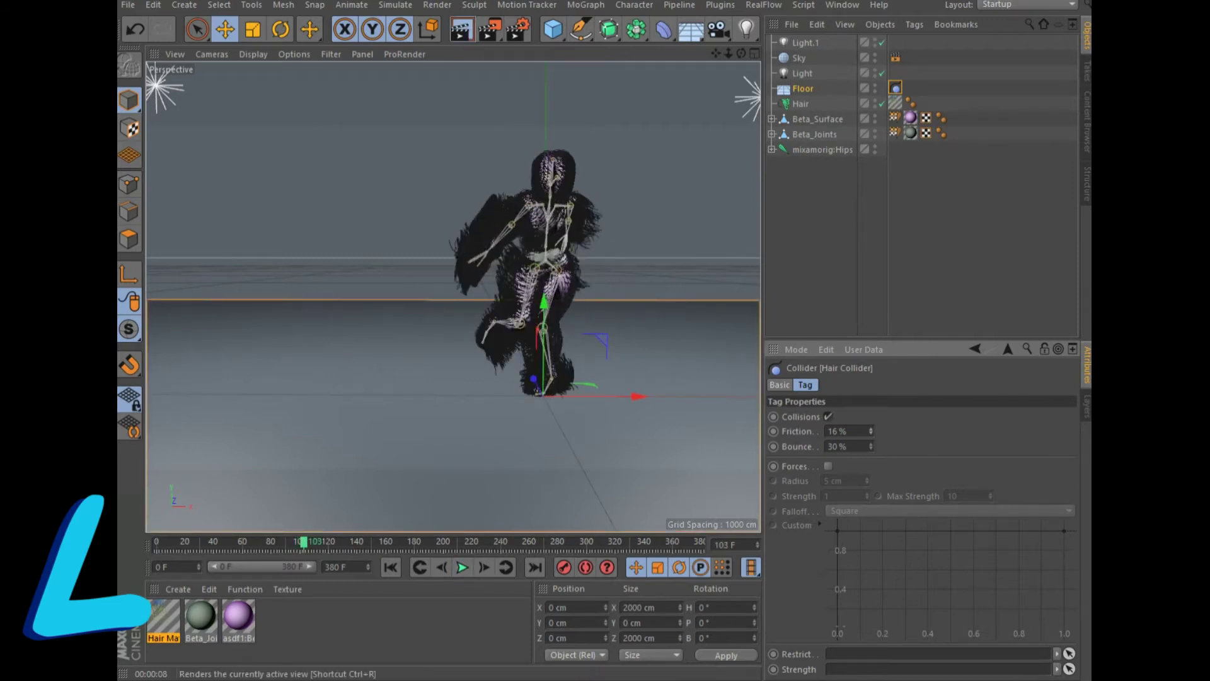
pyautogui.click(461, 29)
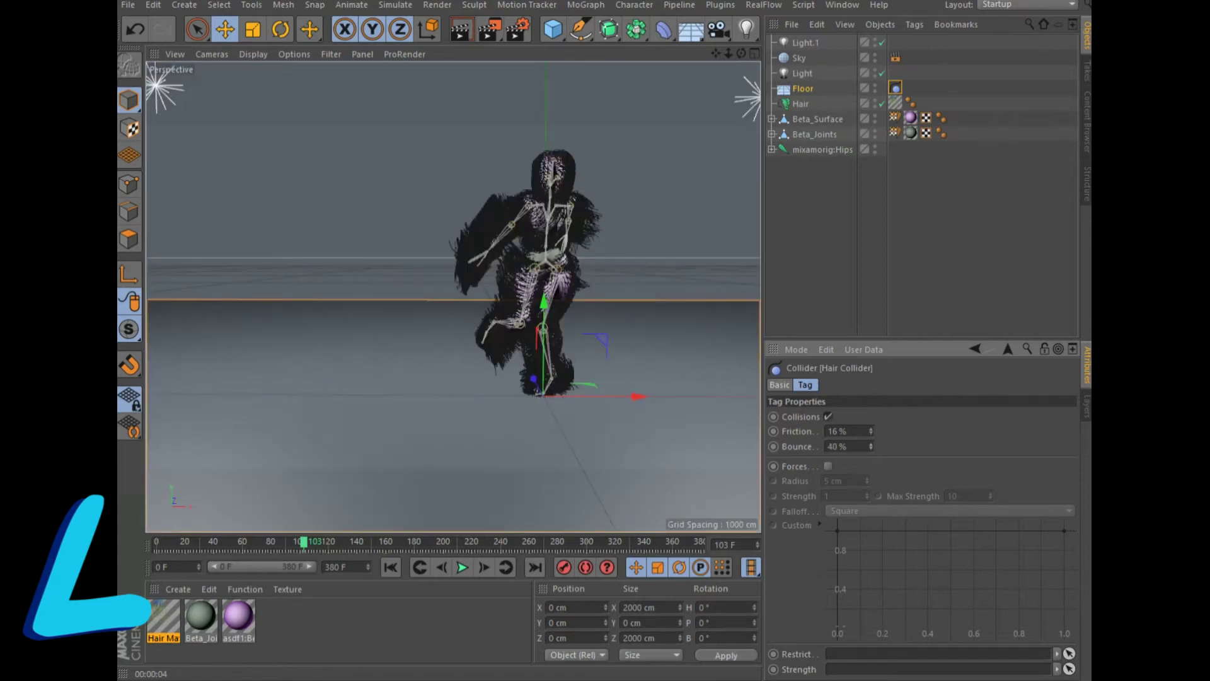
# Step: Set collider bounce to 50%, enable Square-falloff forces, and render frame 113
pyautogui.moveTo(870, 445); pyautogui.dragTo(870, 443)
pyautogui.click(828, 466)
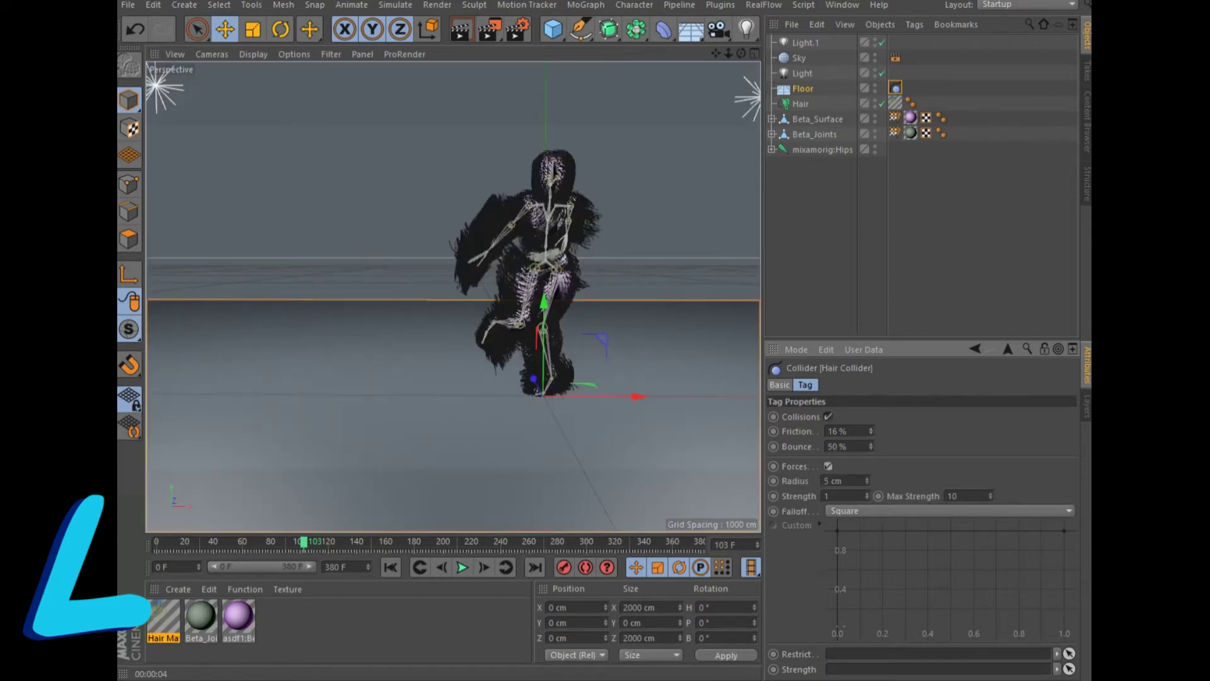
pyautogui.click(845, 511)
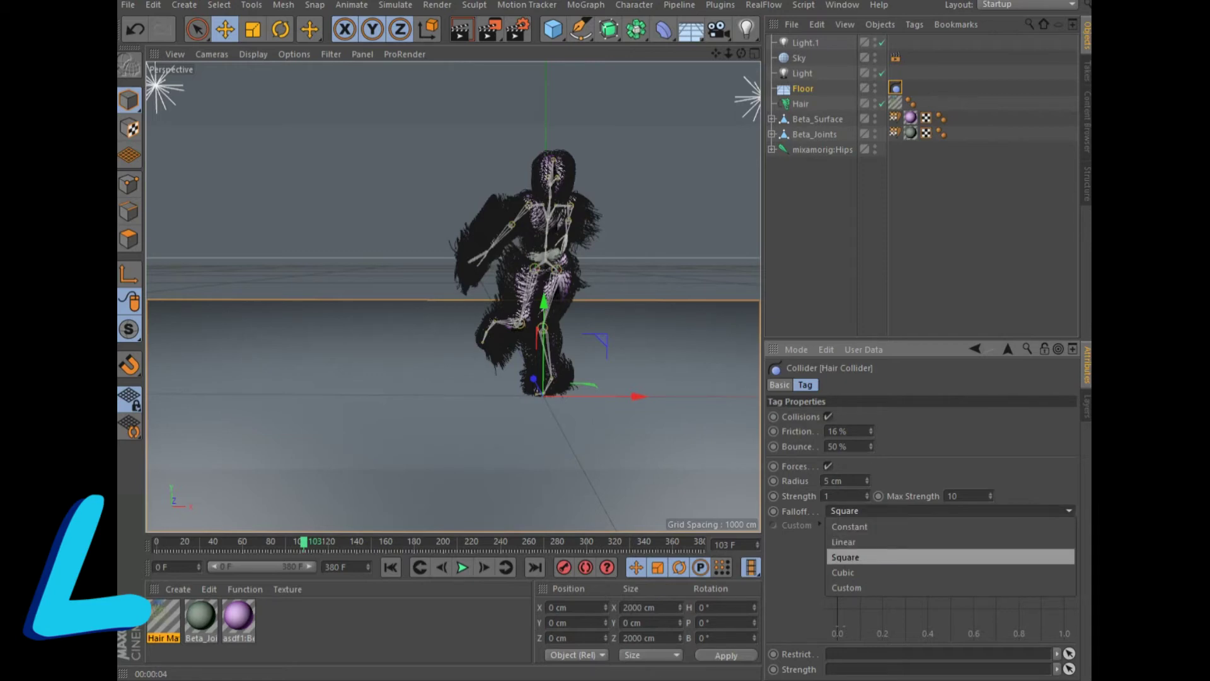
pyautogui.click(846, 557)
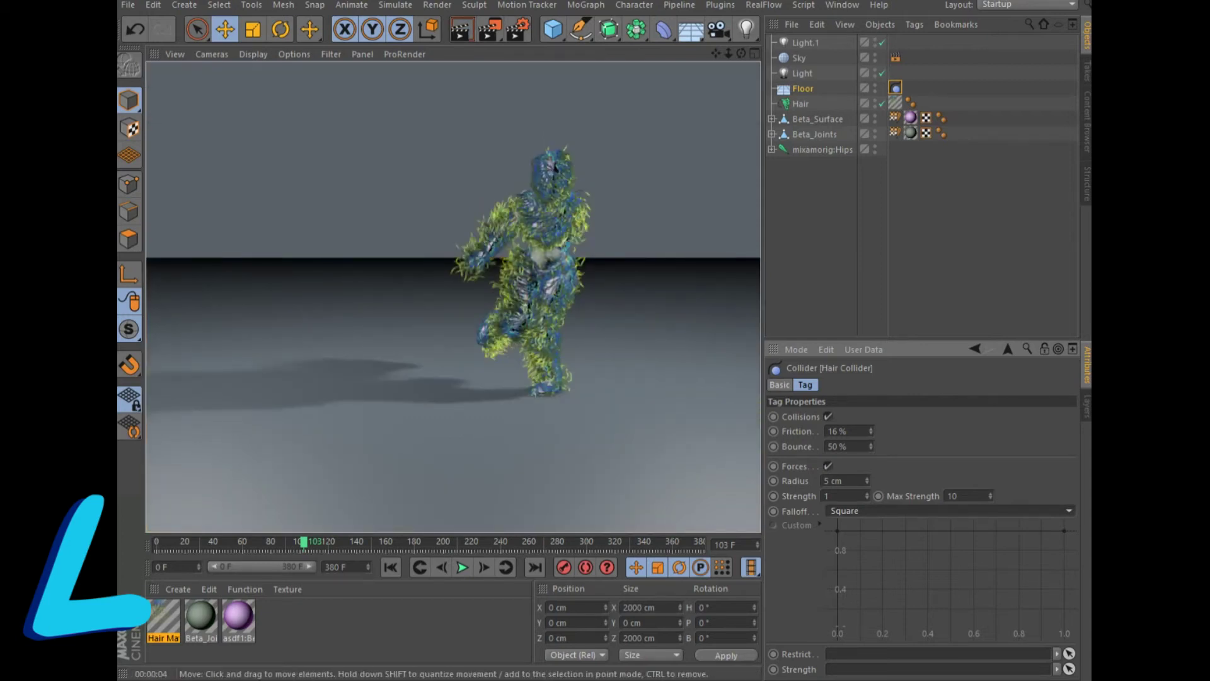
pyautogui.click(463, 568)
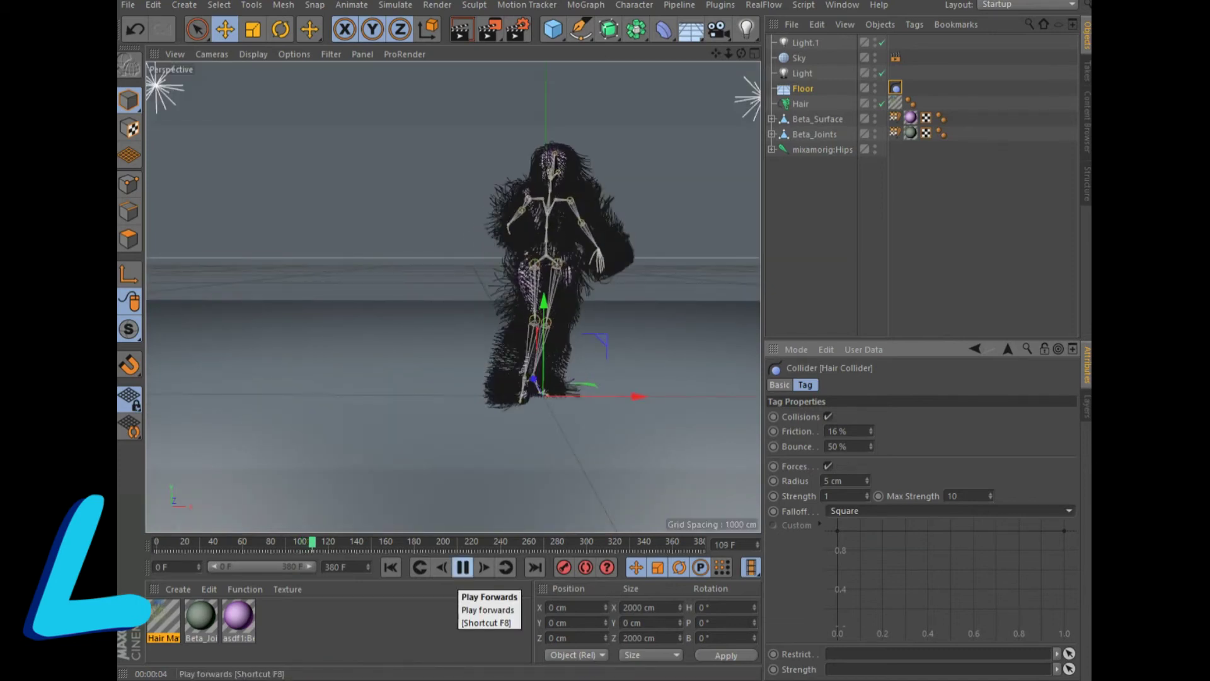
pyautogui.click(463, 567)
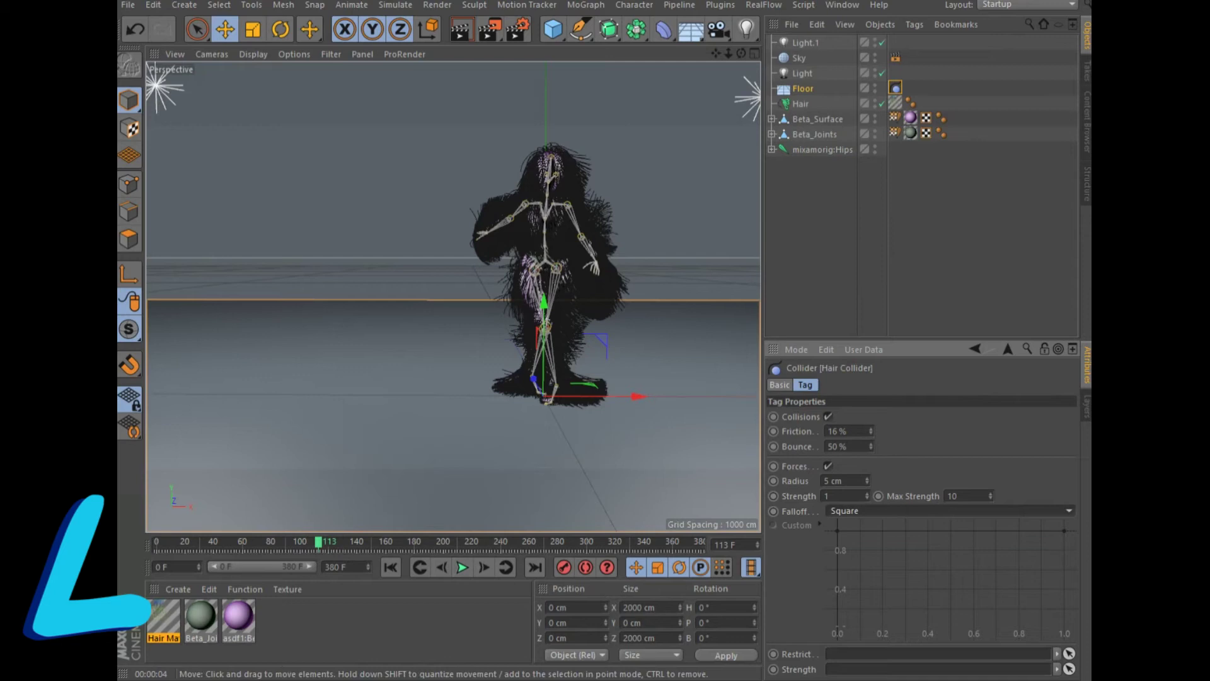
pyautogui.click(461, 29)
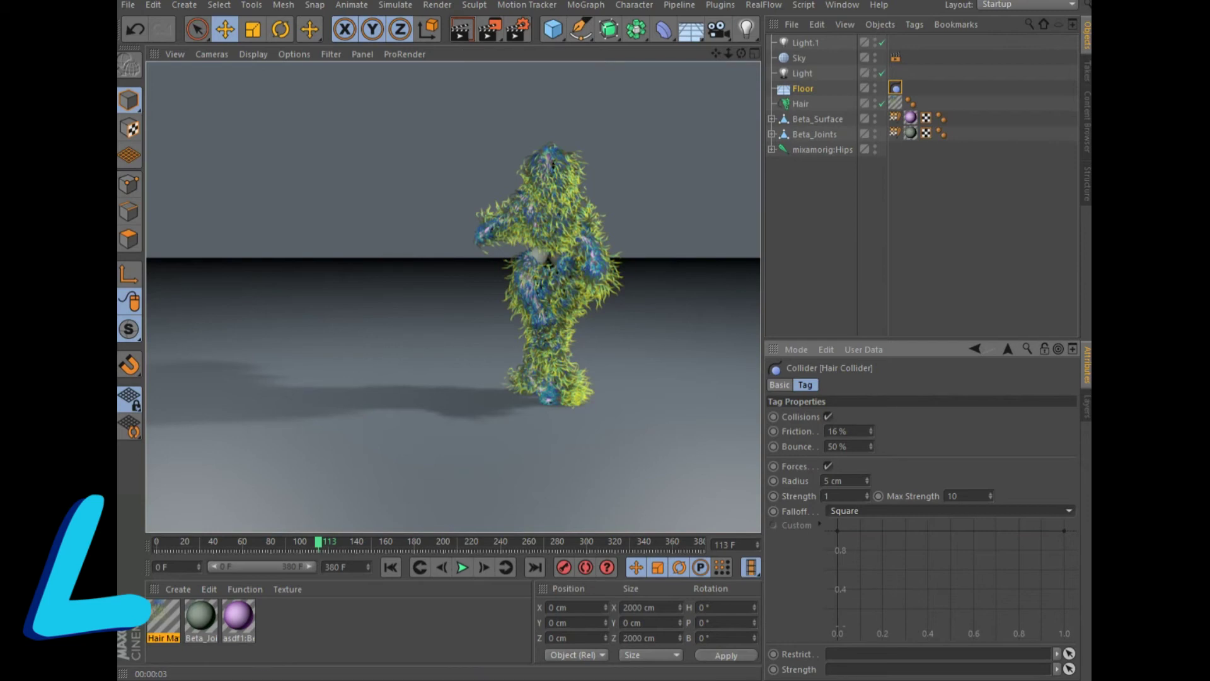
pyautogui.doubleClick(163, 617)
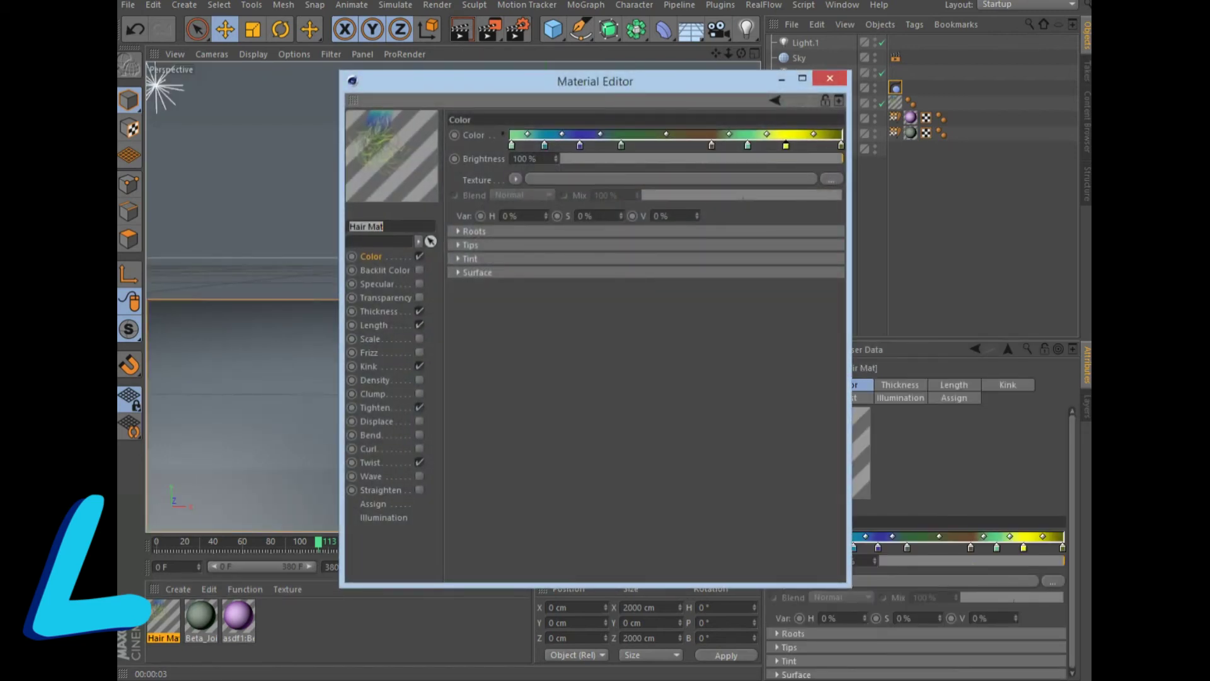
# Step: Recolour the hair gradient's left stop to a saturated red
pyautogui.doubleClick(748, 145)
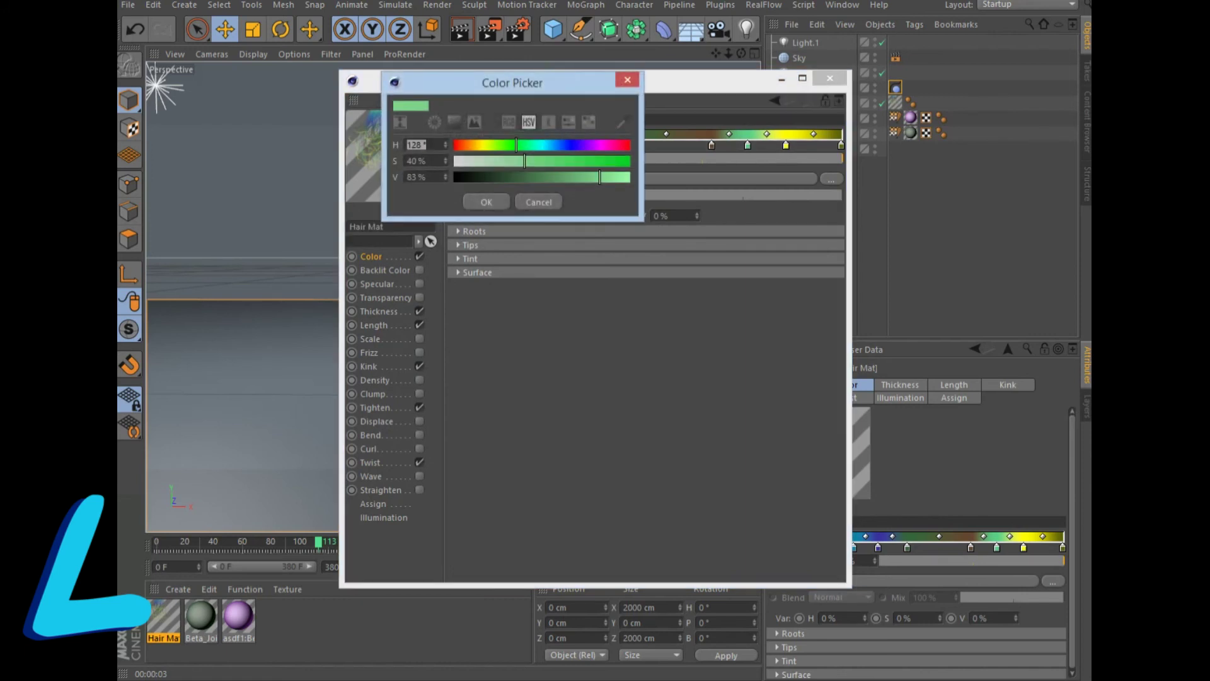
pyautogui.click(622, 145)
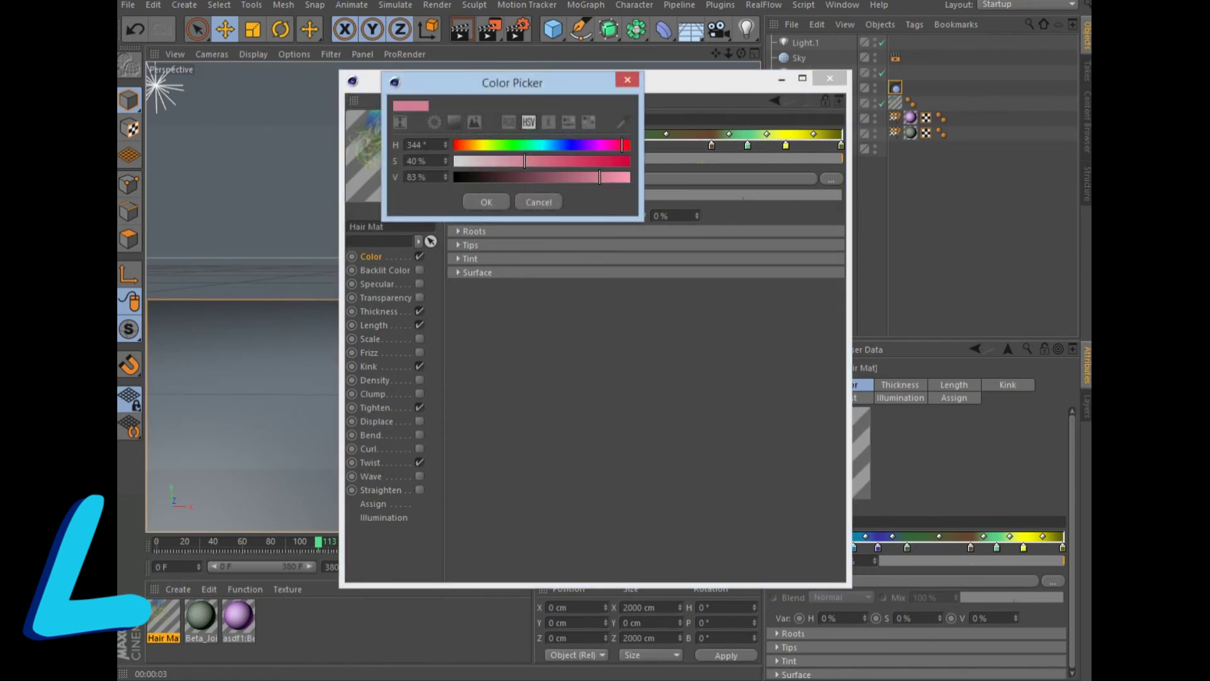
pyautogui.moveTo(524, 161)
pyautogui.mouseDown()
pyautogui.moveTo(629, 161)
pyautogui.moveTo(619, 177)
pyautogui.mouseUp()
pyautogui.press('Return')
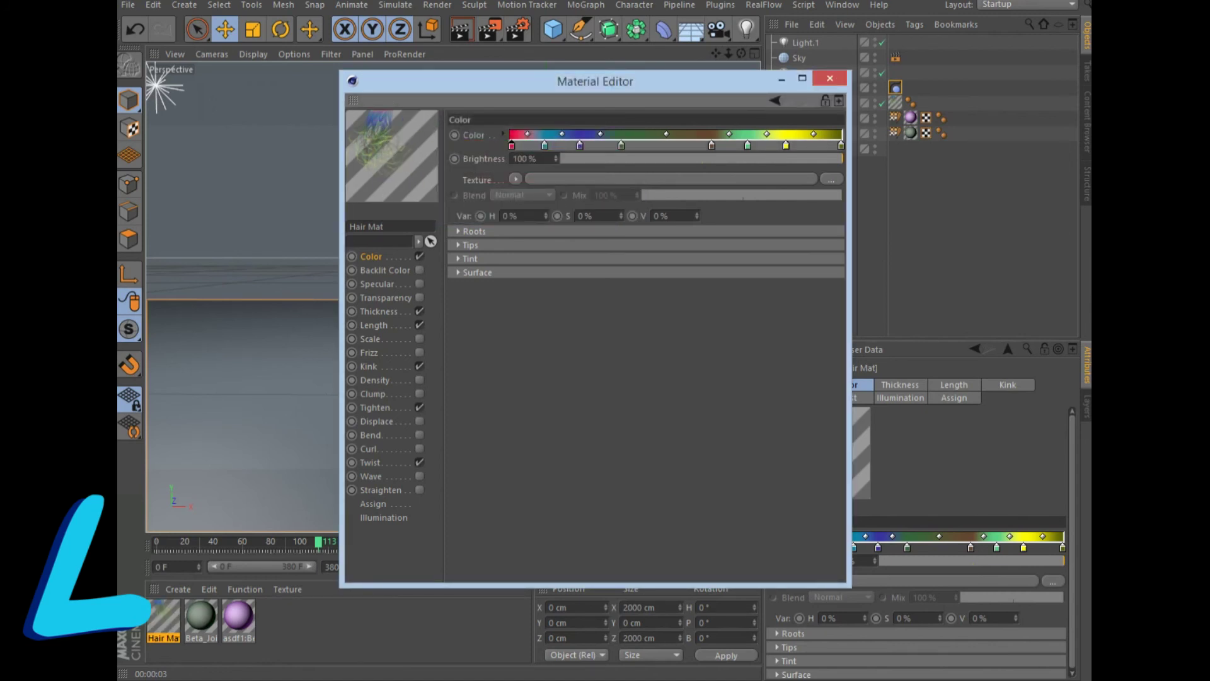
# Step: Change the brown gradient stop to purple at hue 291° and render the dancer
pyautogui.doubleClick(712, 145)
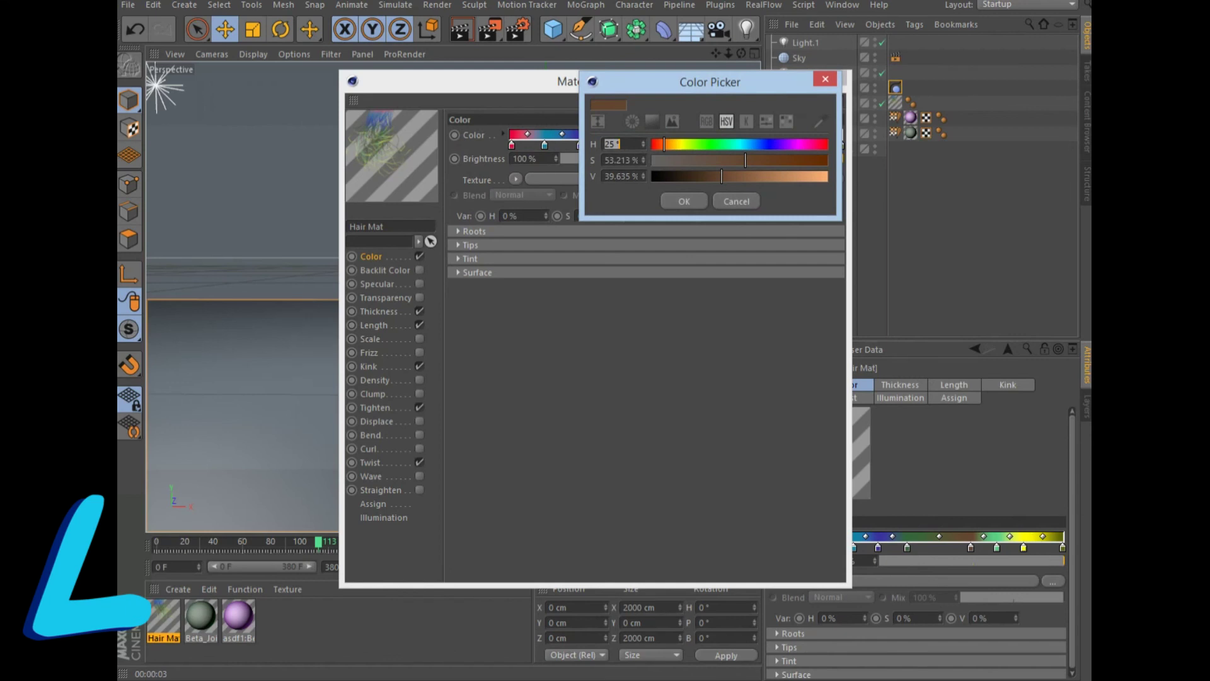
pyautogui.write('291')
pyautogui.press('Return')
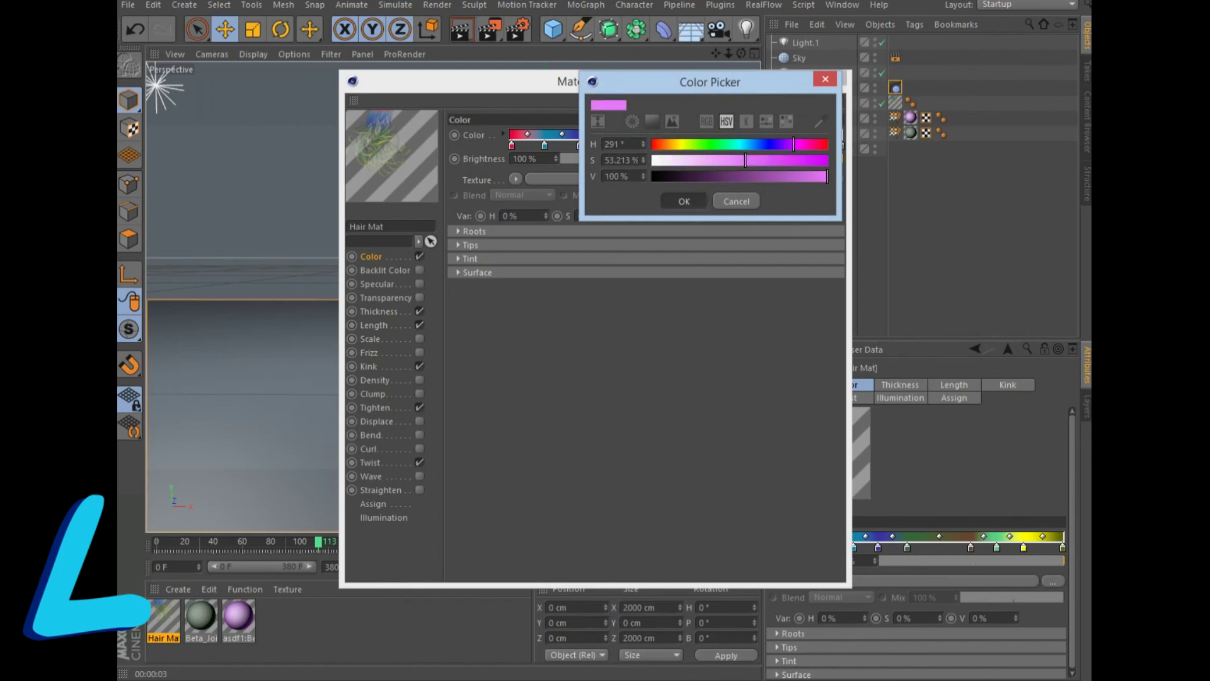
pyautogui.press('Return')
pyautogui.hotkey('alt', 'F4')
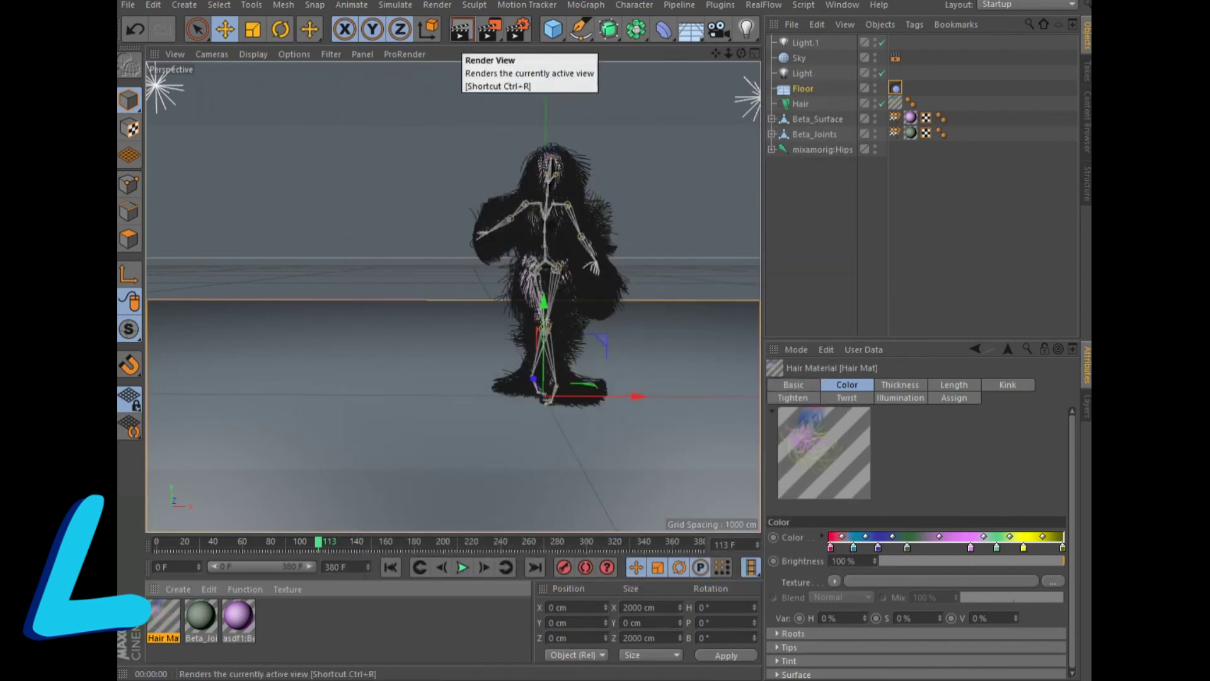
pyautogui.click(461, 30)
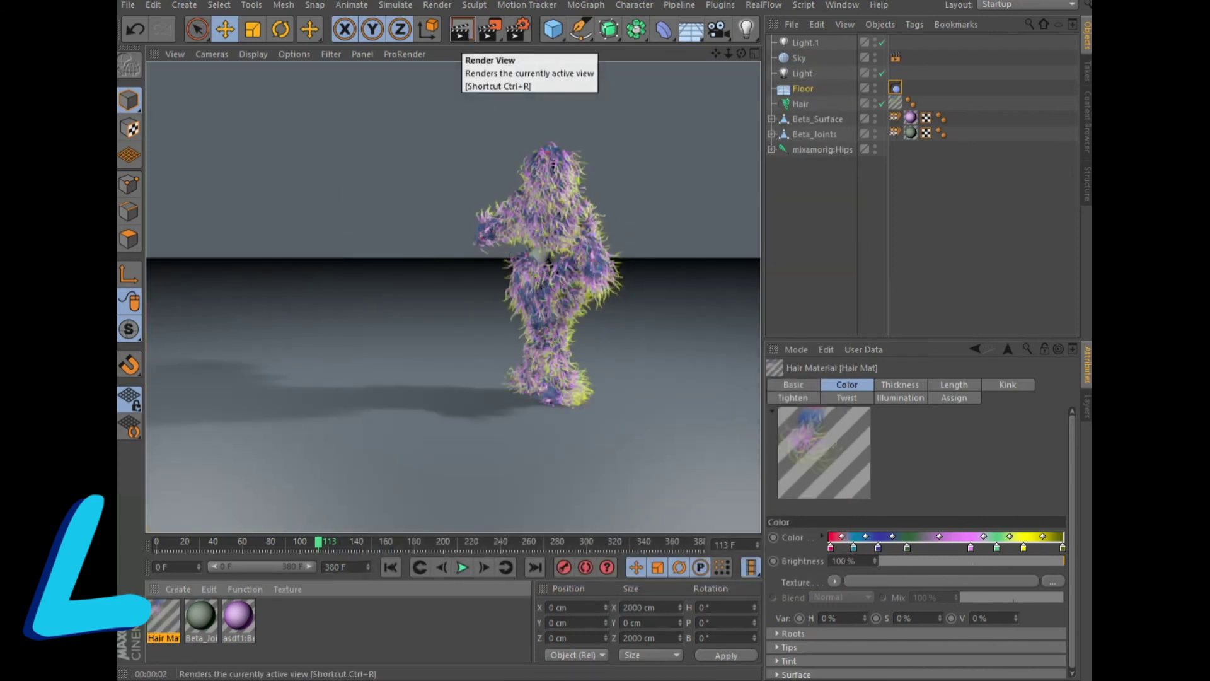